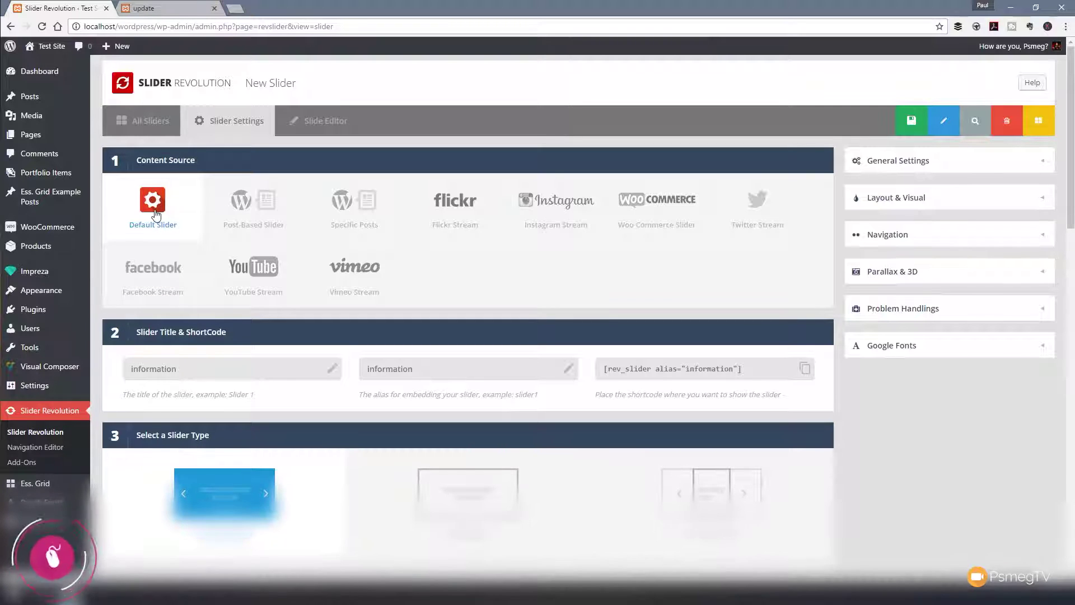
Step: Review the new slider's title, alias, slider type and slide layout settings, including the layer grid sizes
double_click(202, 374)
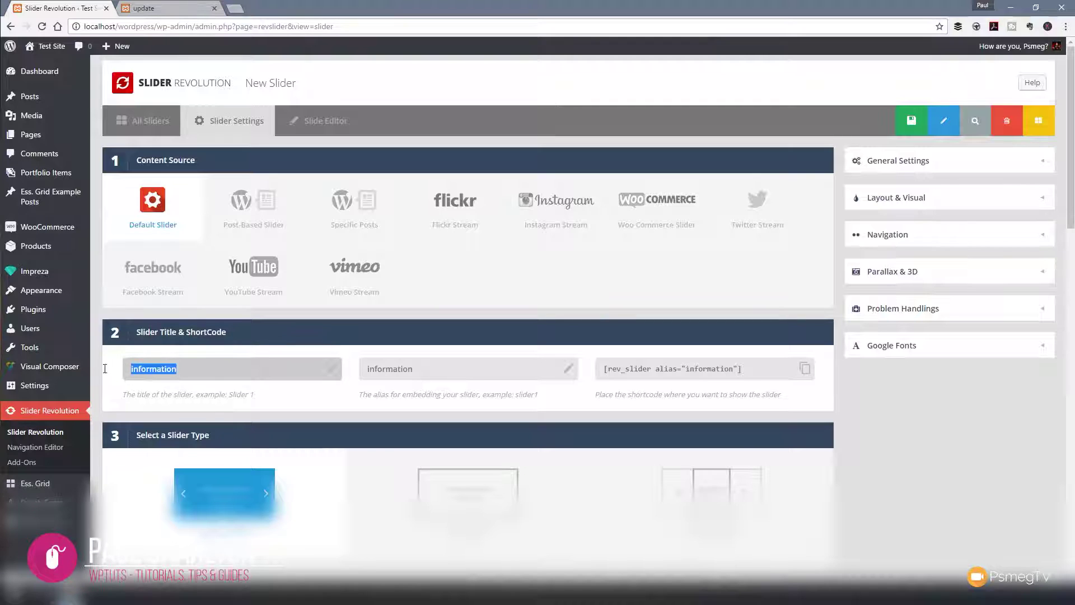
left_click(401, 370)
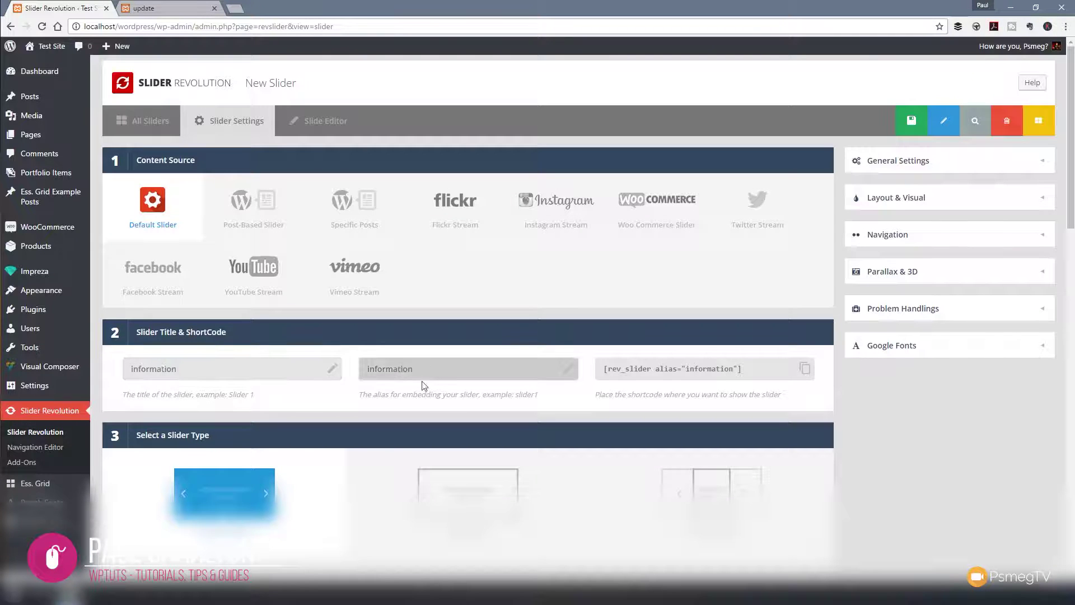
scroll(269, 453, "down", 5)
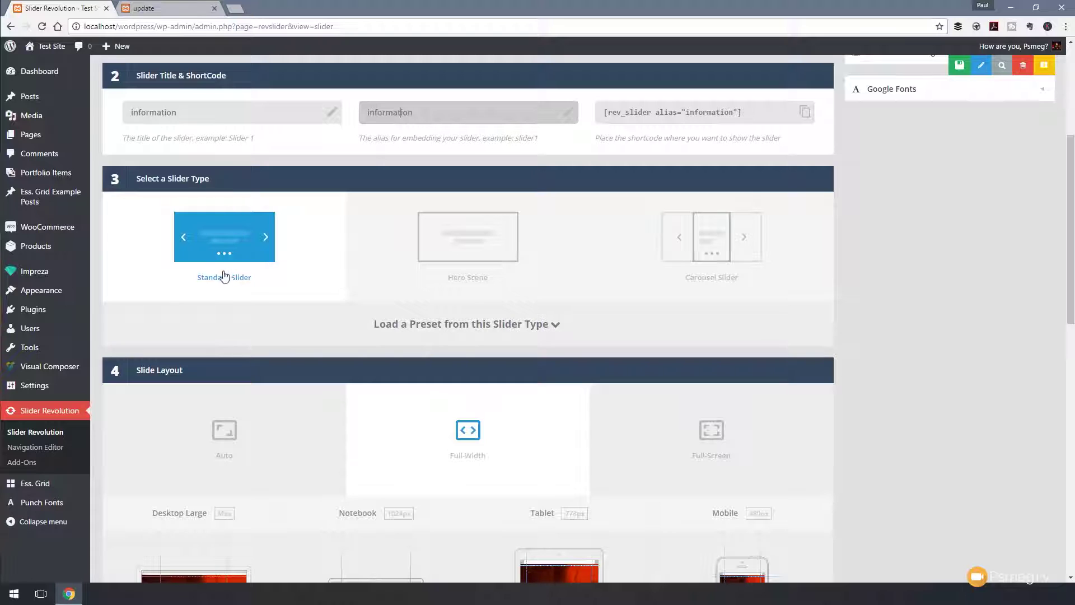
scroll(348, 365, "down", 3)
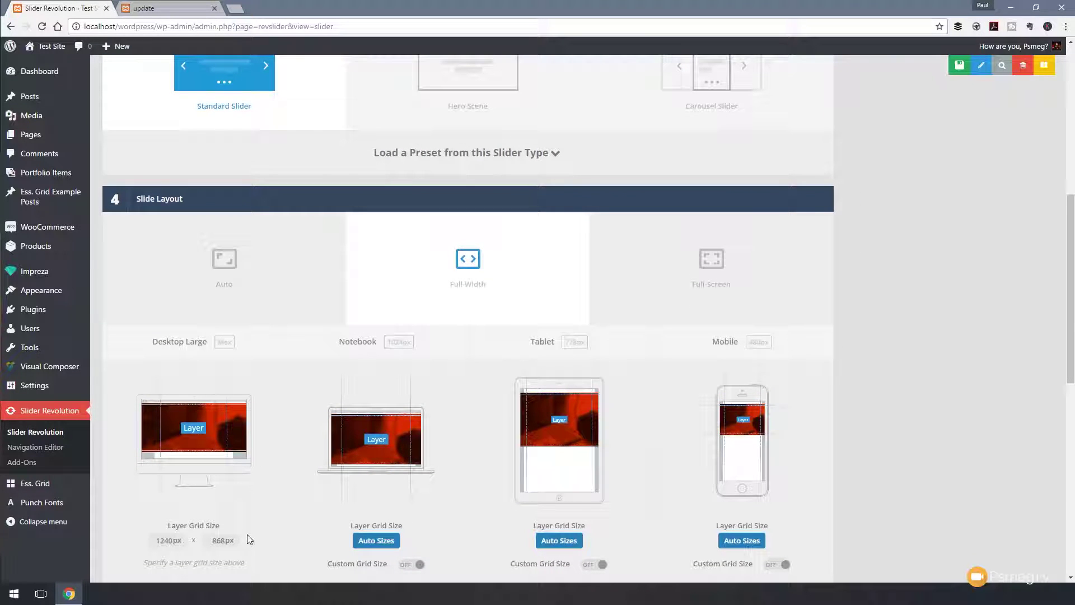
scroll(247, 539, "down", 1)
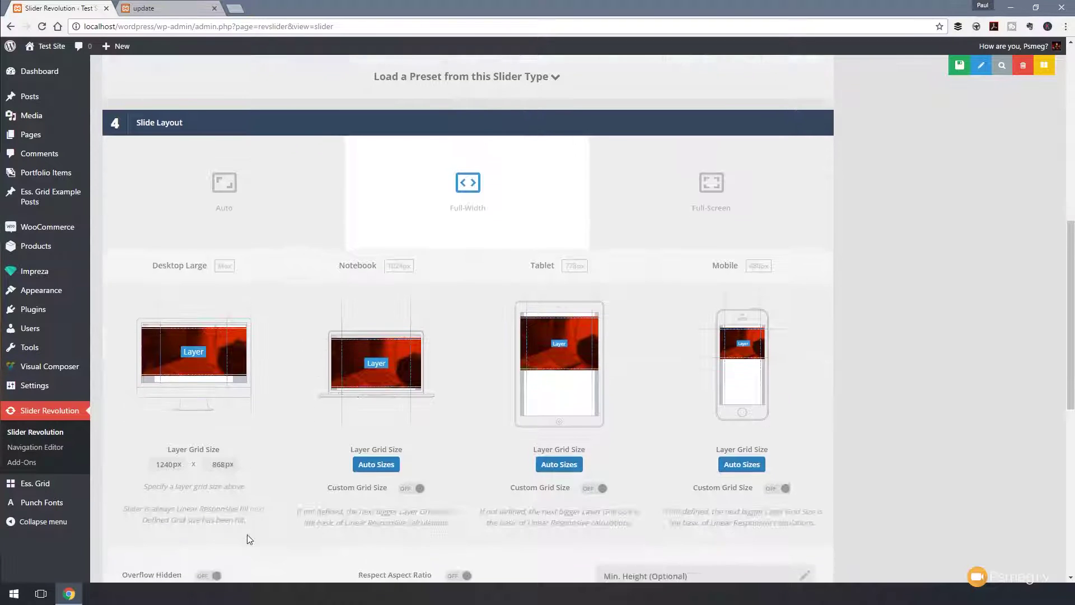
scroll(257, 518, "up", 5)
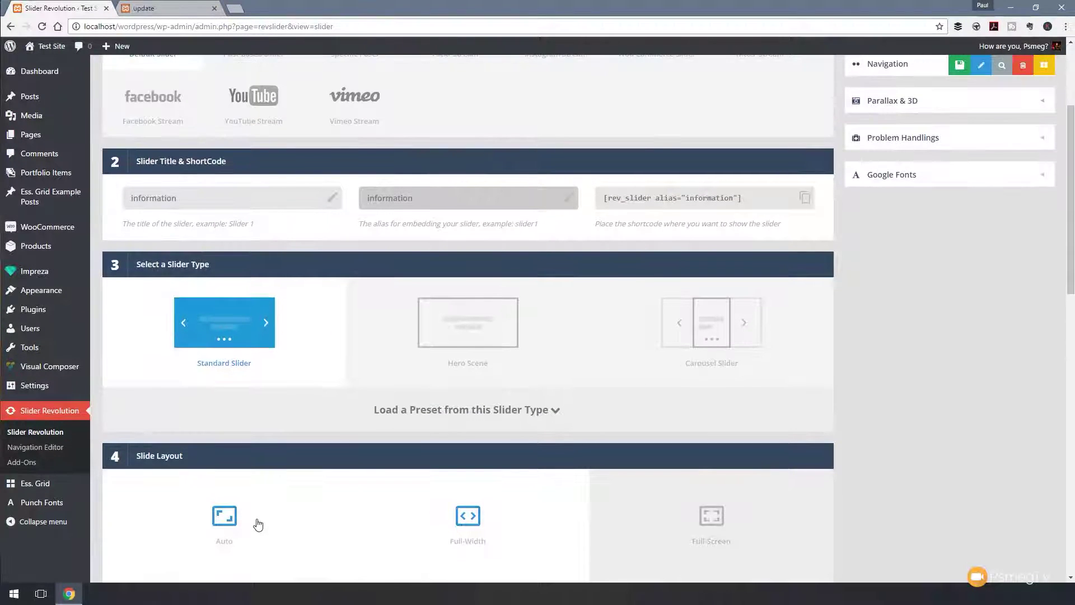
scroll(257, 525, "up", 3)
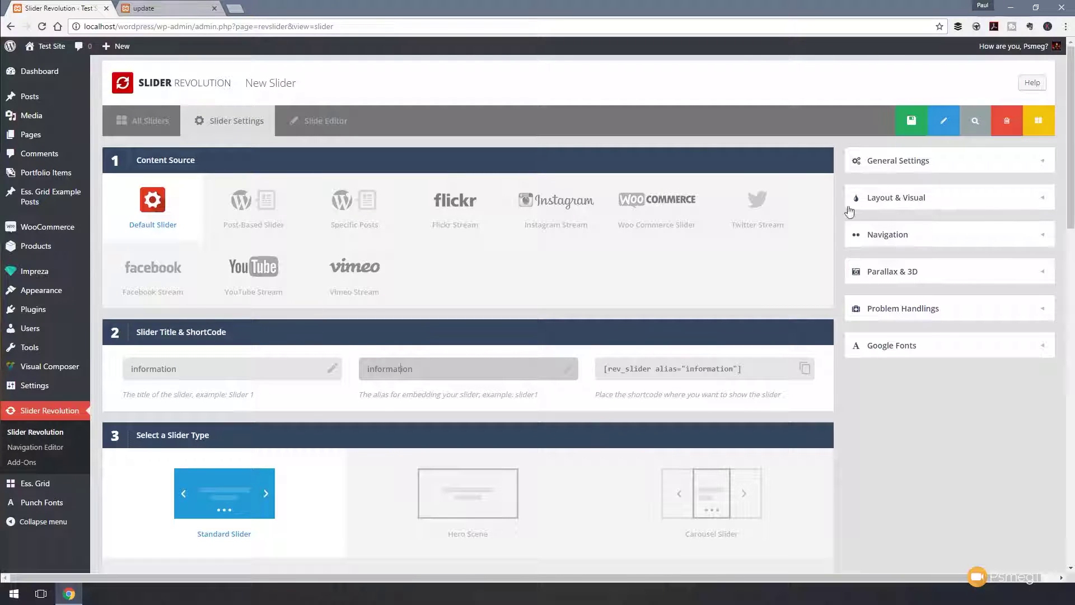
Step: Enable Stop Slider After in the general slideshow settings with At Slide set to 1, and check the progress bar setting
left_click(915, 162)
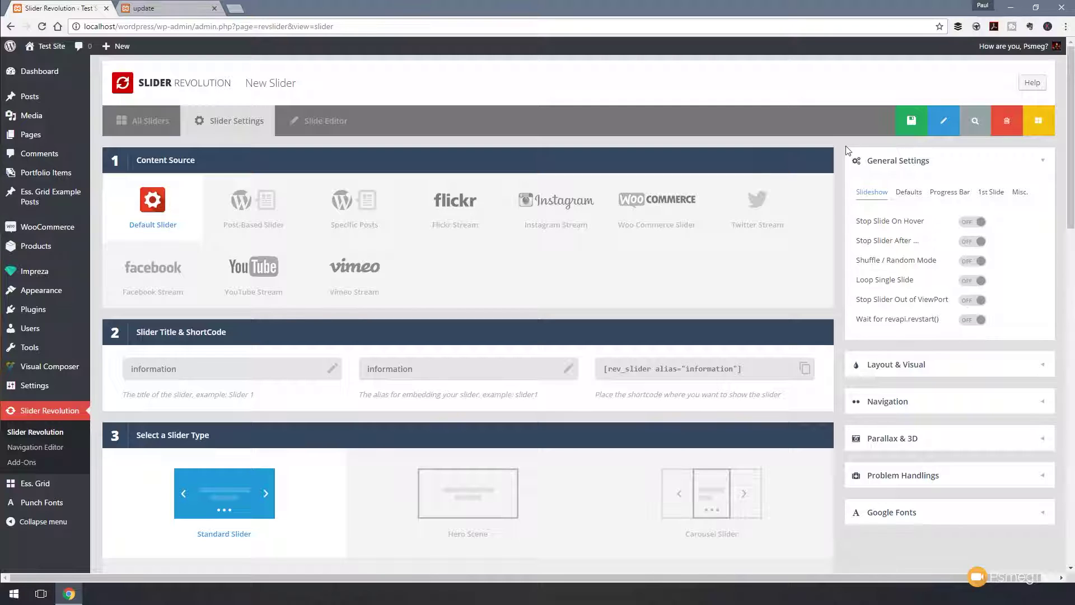
mouse_move(941, 247)
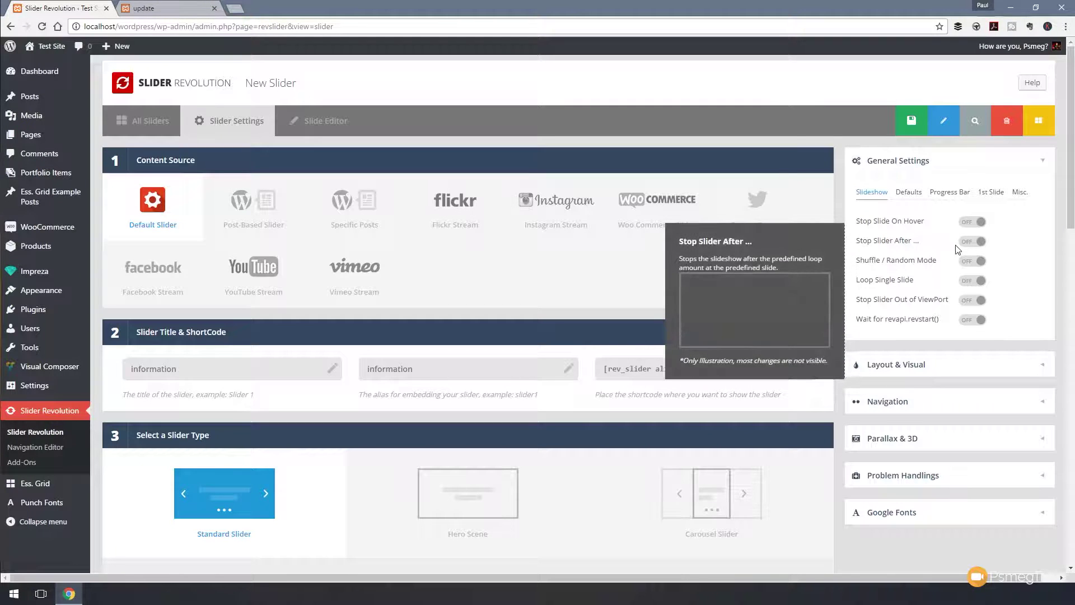
left_click(973, 241)
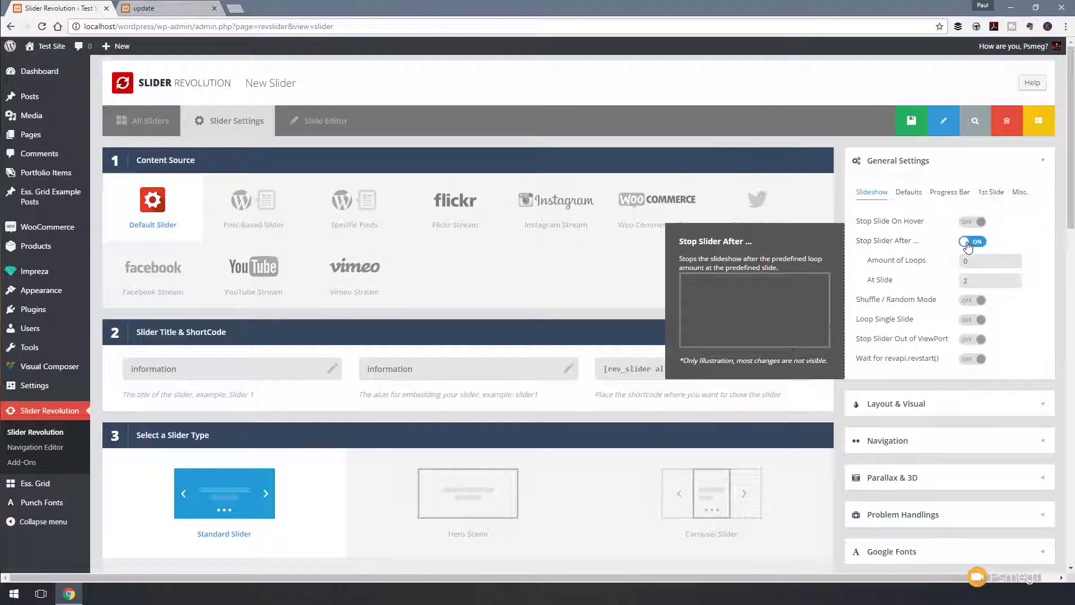
mouse_move(932, 263)
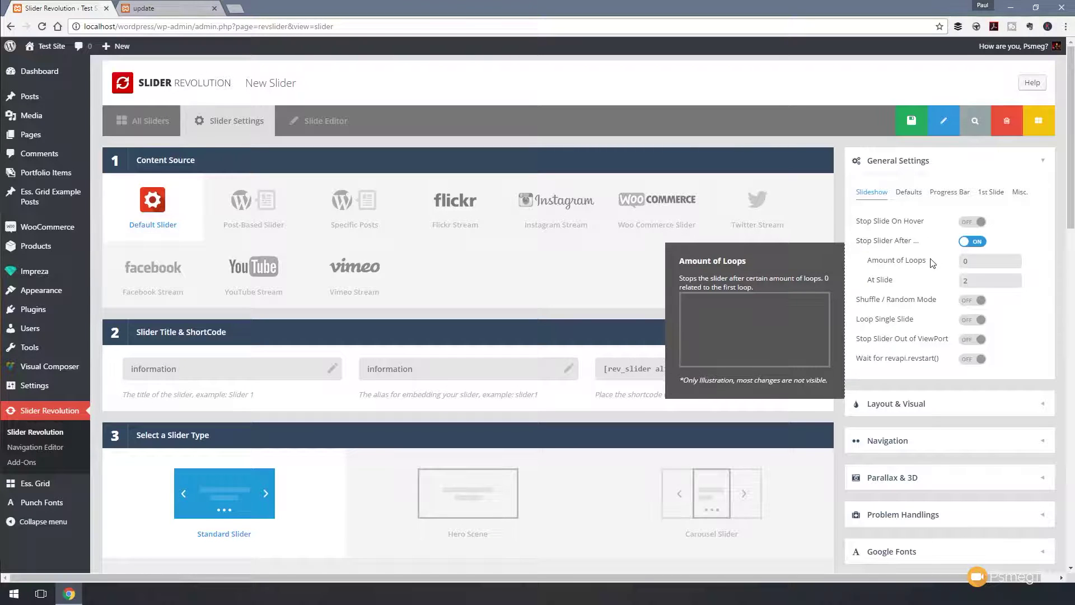
double_click(965, 280)
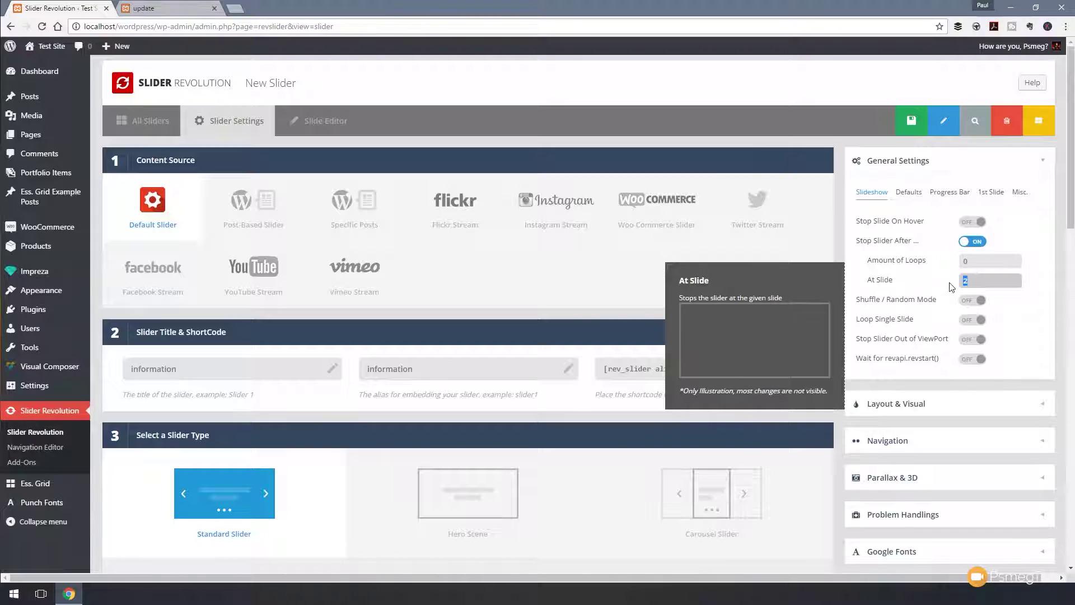
type("1")
left_click(954, 193)
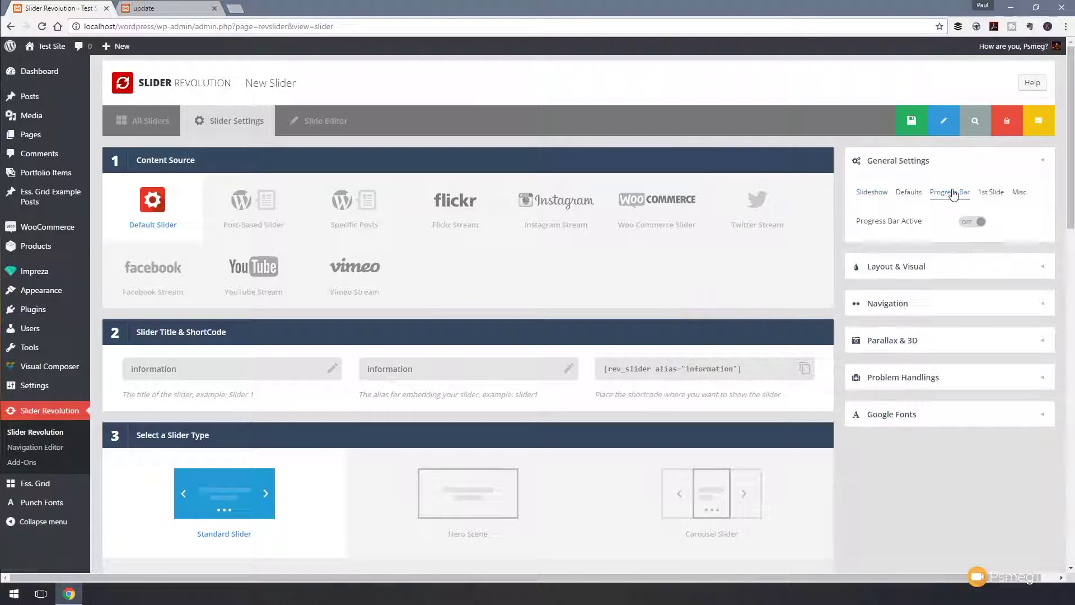
mouse_move(936, 224)
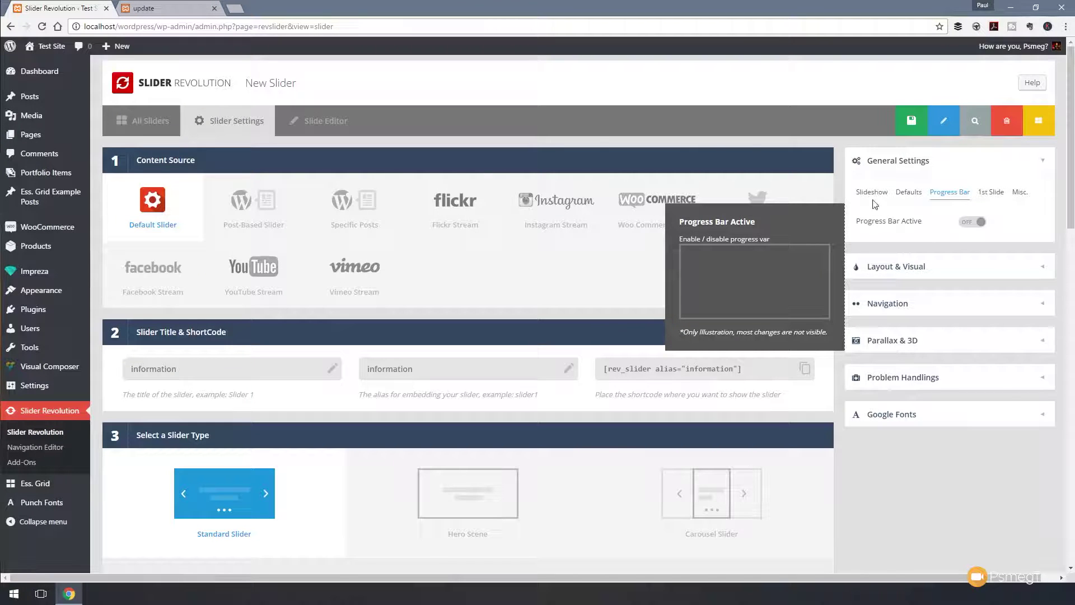
Step: Enable the slider's navigation arrows and save the slider settings
left_click(902, 311)
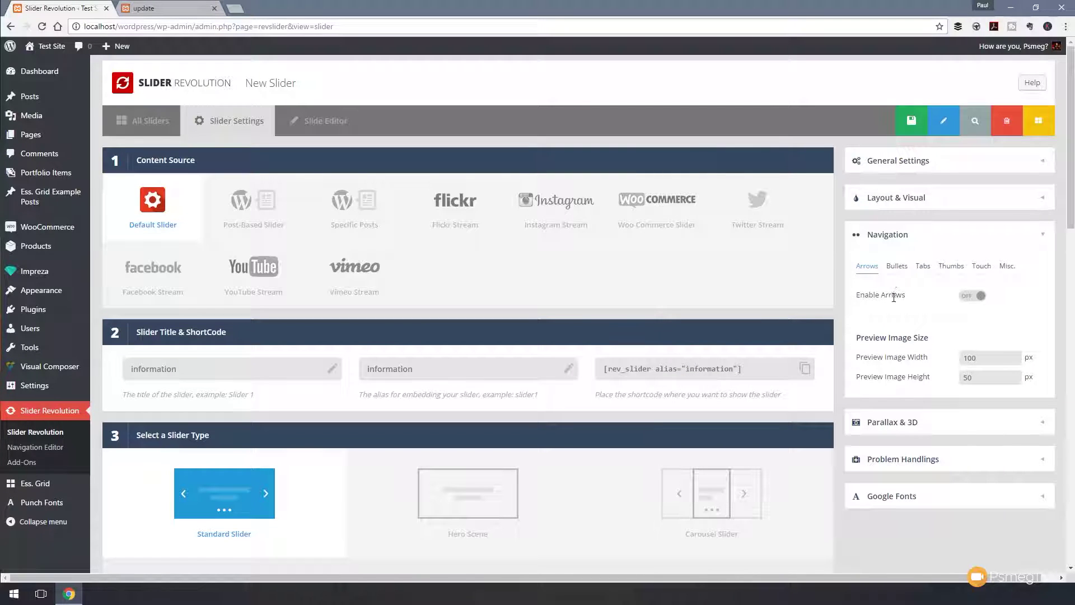
left_click(970, 301)
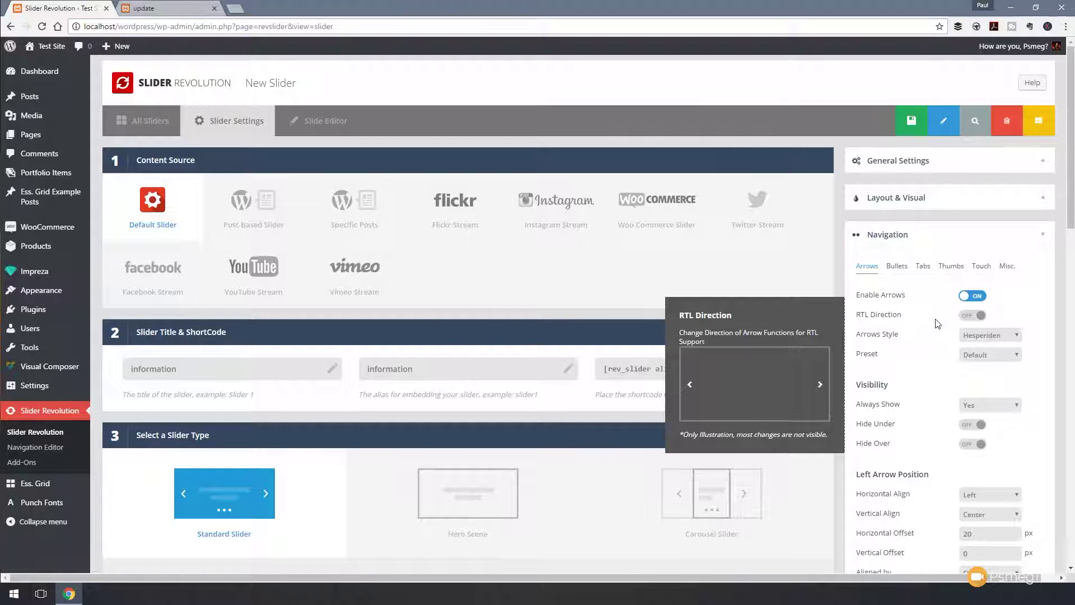
left_click(900, 124)
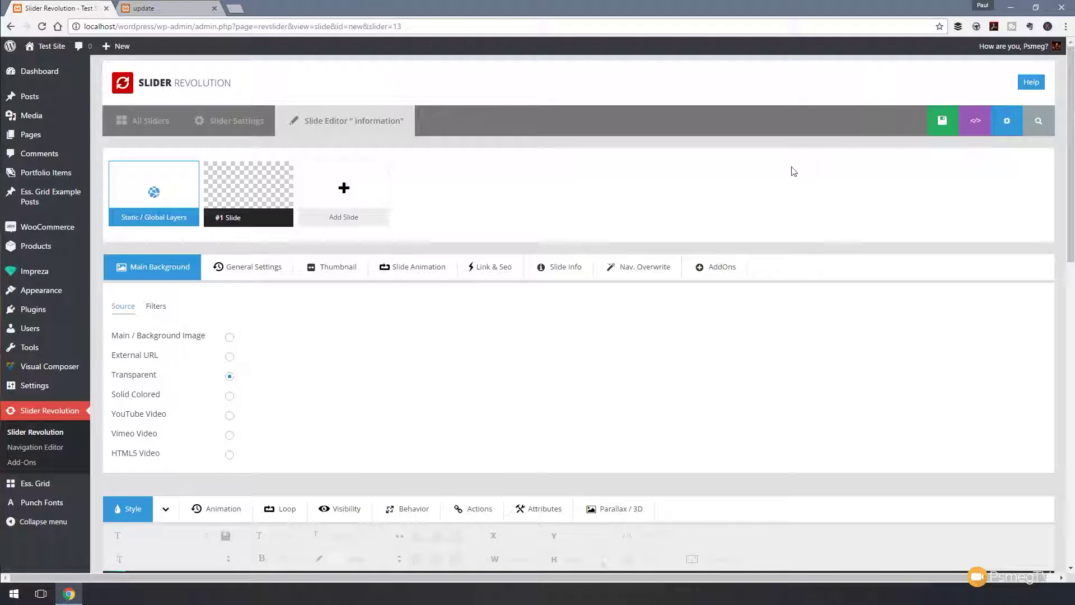
Step: Rename the first slide as Cafe
mouse_move(282, 211)
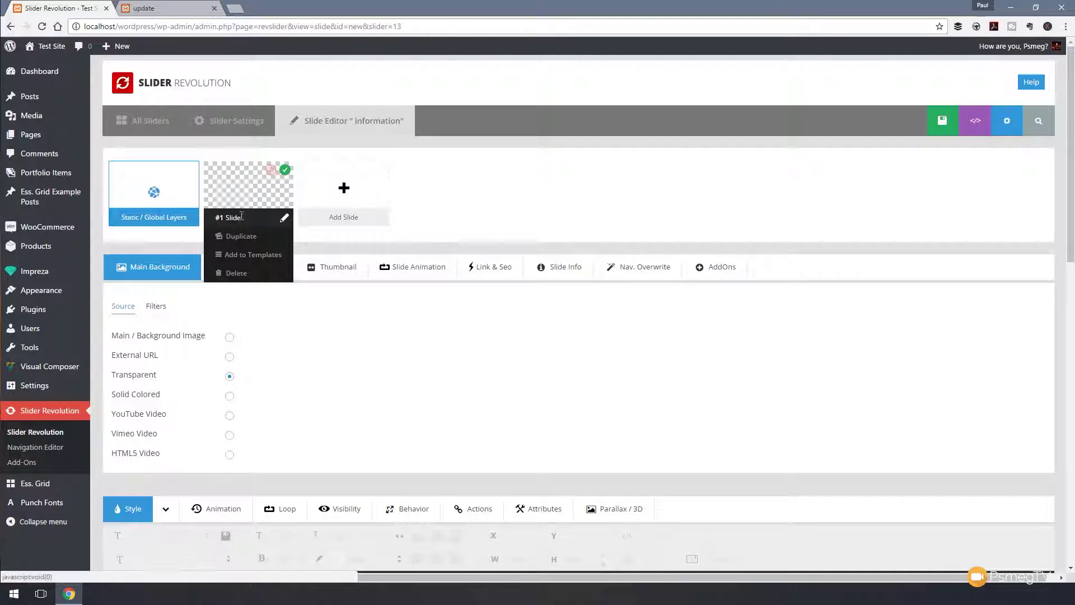
left_click_drag(243, 218, 216, 221)
type("Cafe")
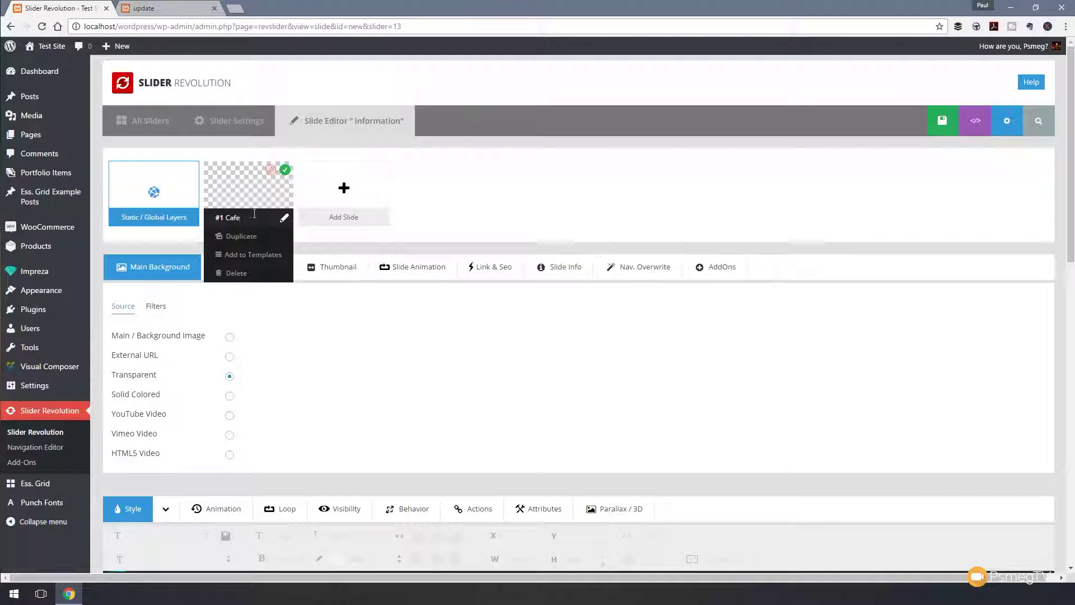
left_click(431, 197)
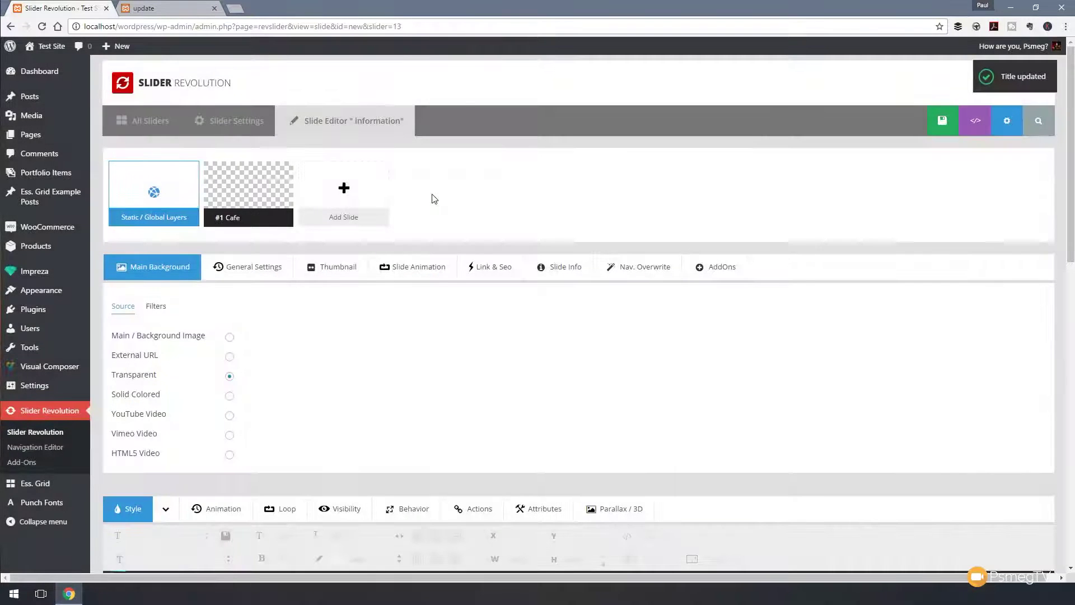
Step: Set the slide's main background to the 1920 x 1080 café photo from the Object Library and save the slide
left_click(228, 337)
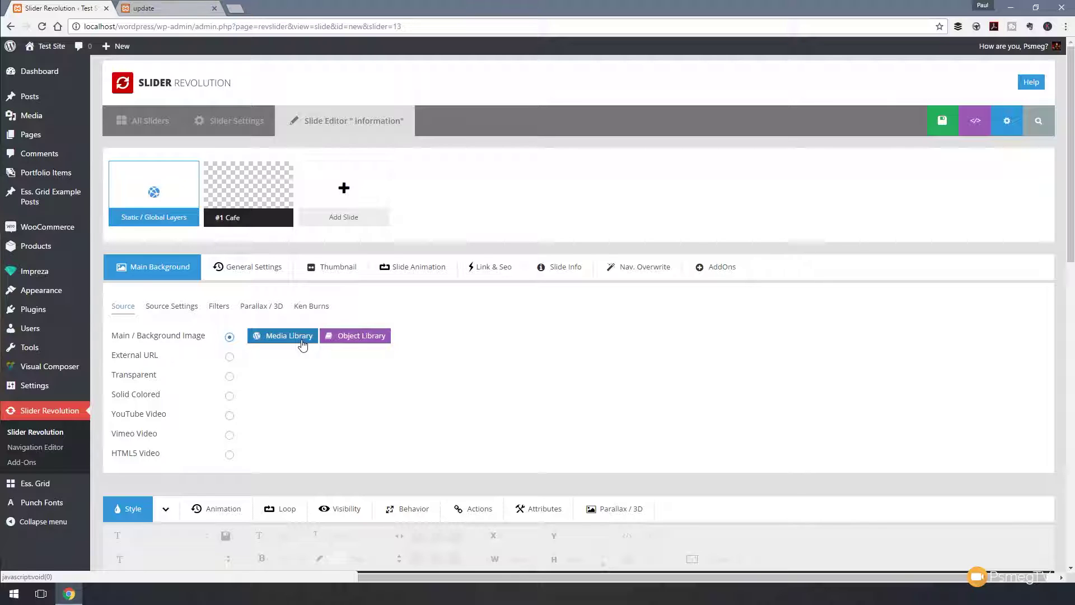
left_click(356, 336)
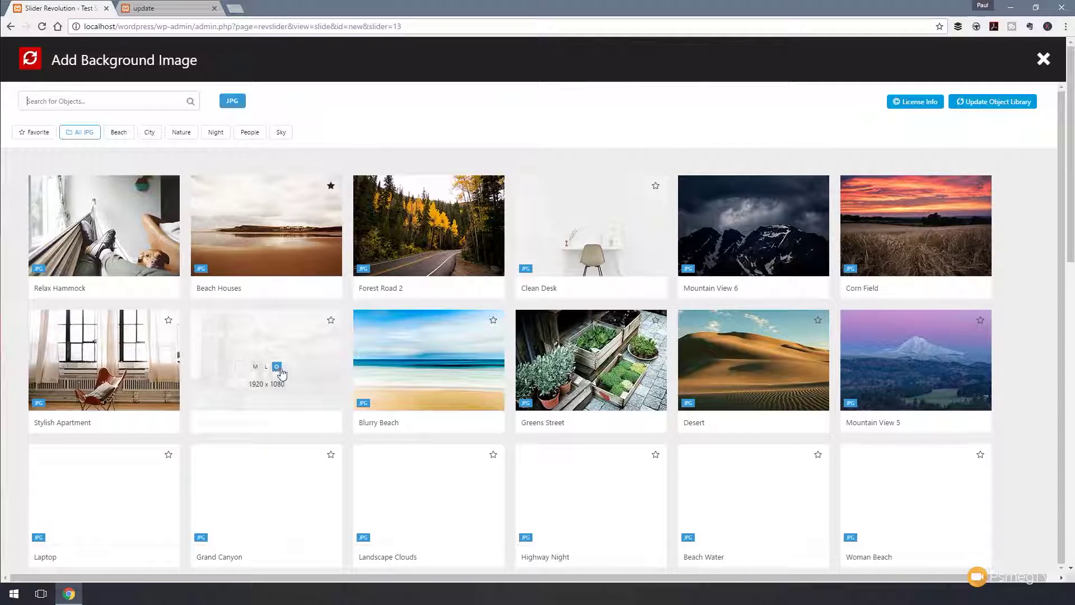
left_click(278, 368)
scroll(374, 393, "down", 6)
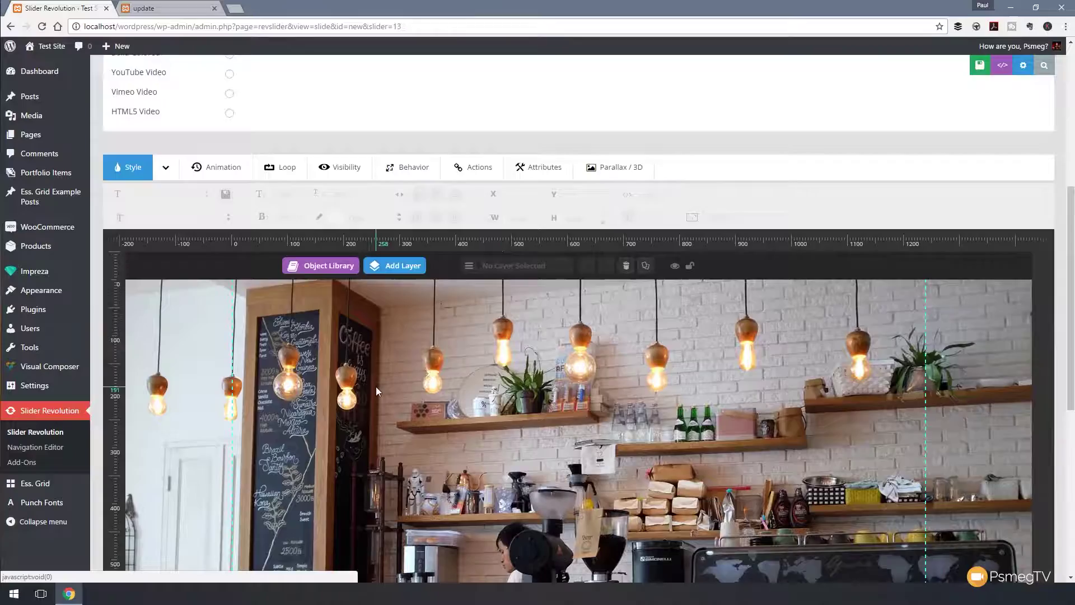
scroll(375, 386, "down", 5)
scroll(430, 346, "up", 10)
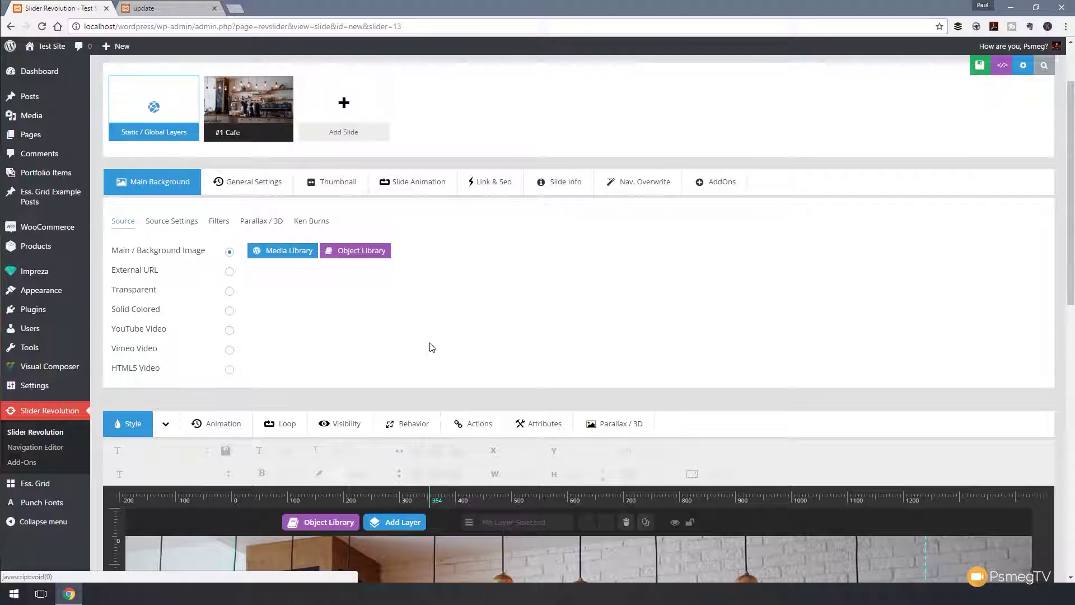
left_click(972, 67)
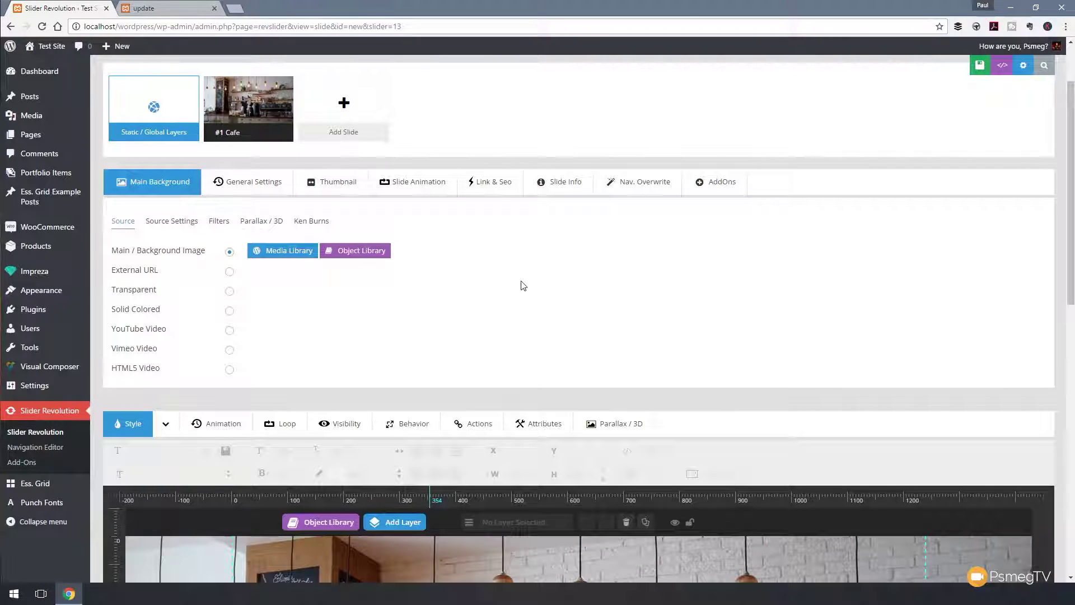
Step: Add an object layer with the Fa Icon Info Circle icon, searching the object library for "info" and filtering to icons
scroll(420, 305, "down", 5)
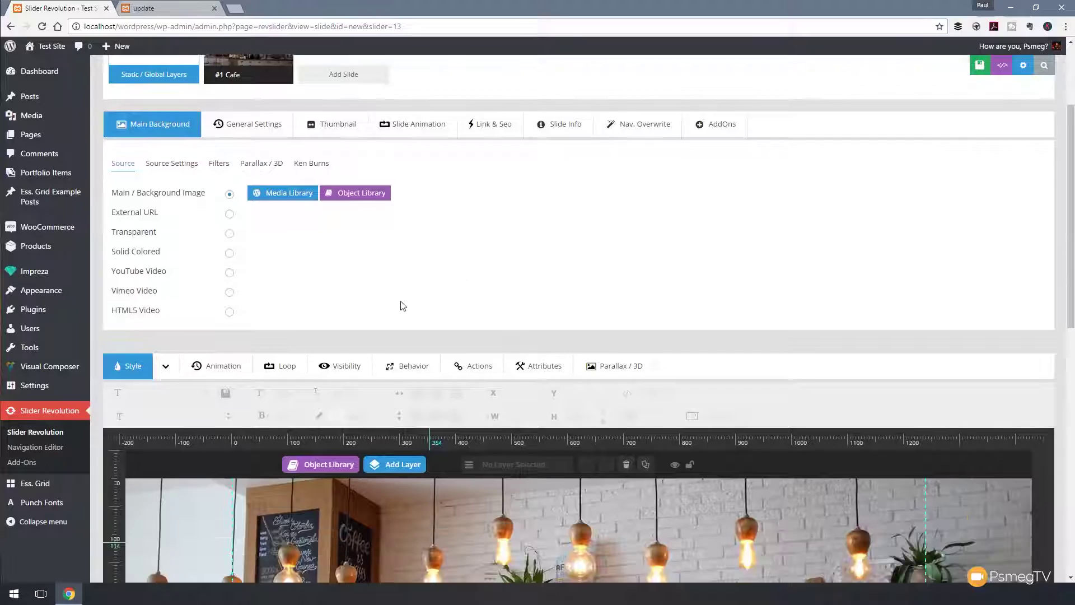
scroll(253, 418, "down", 5)
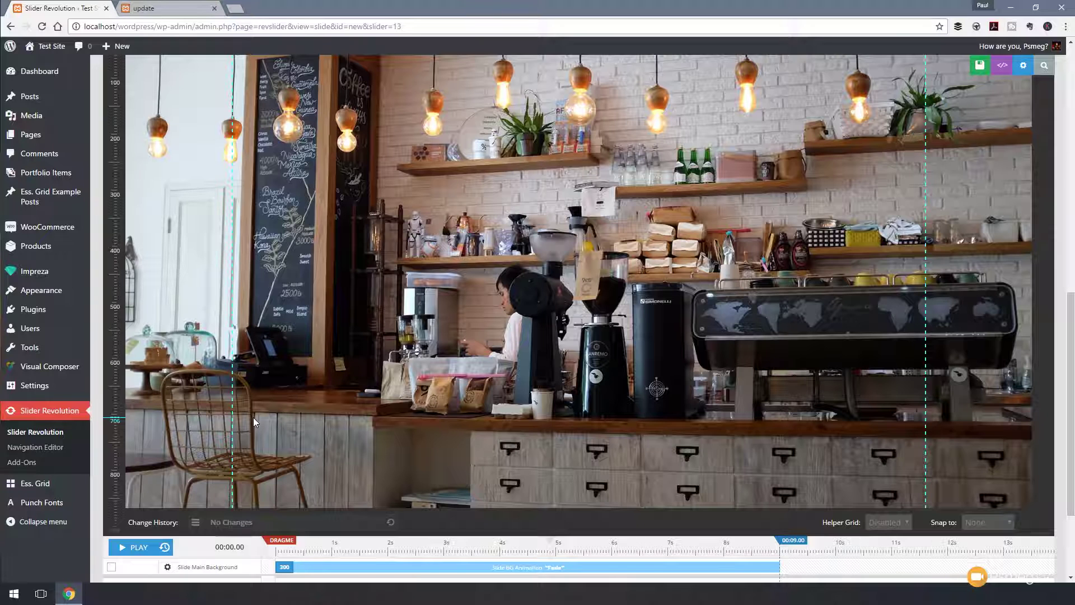
scroll(356, 439, "up", 3)
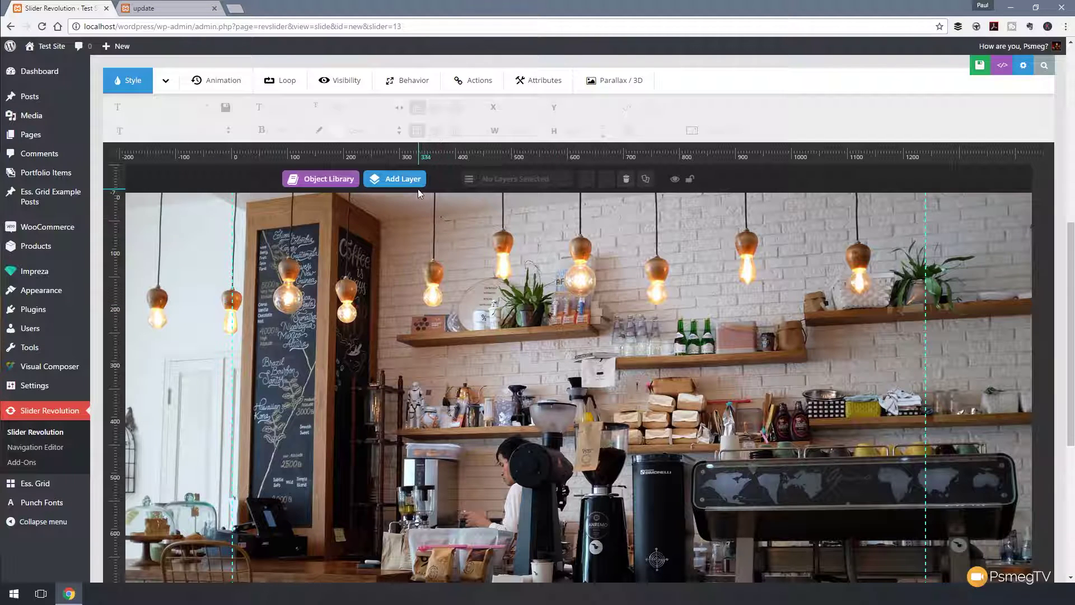
mouse_move(399, 179)
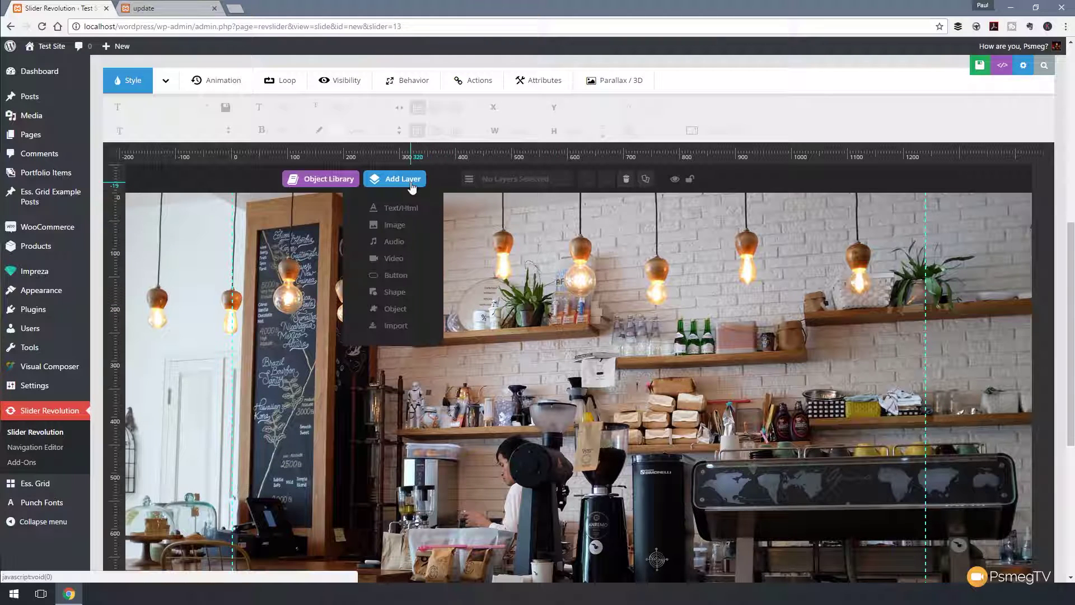
left_click(404, 311)
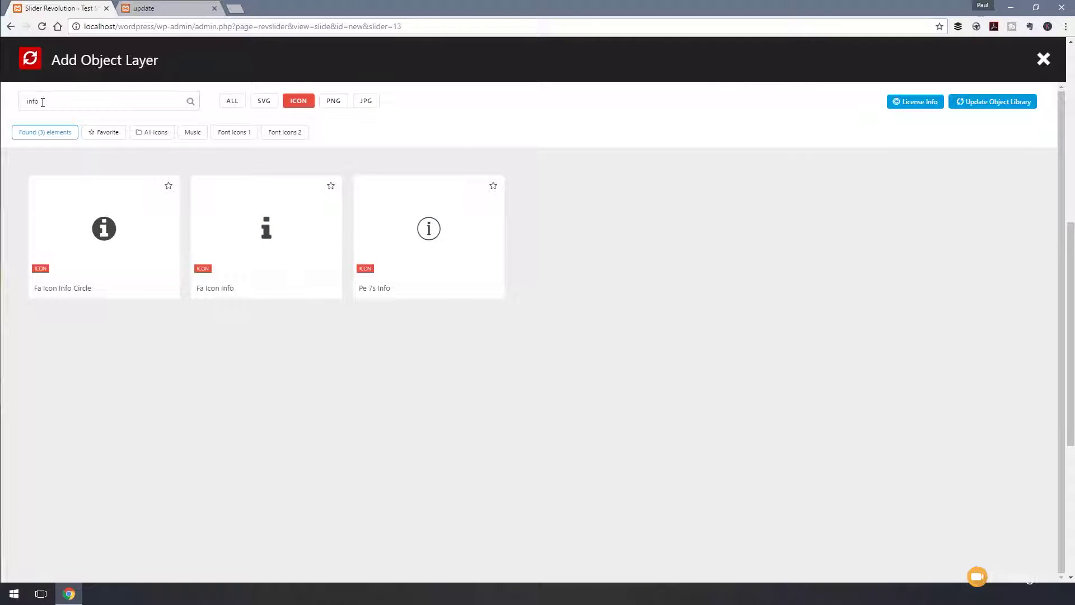
key("ctrl+a")
key("BackSpace")
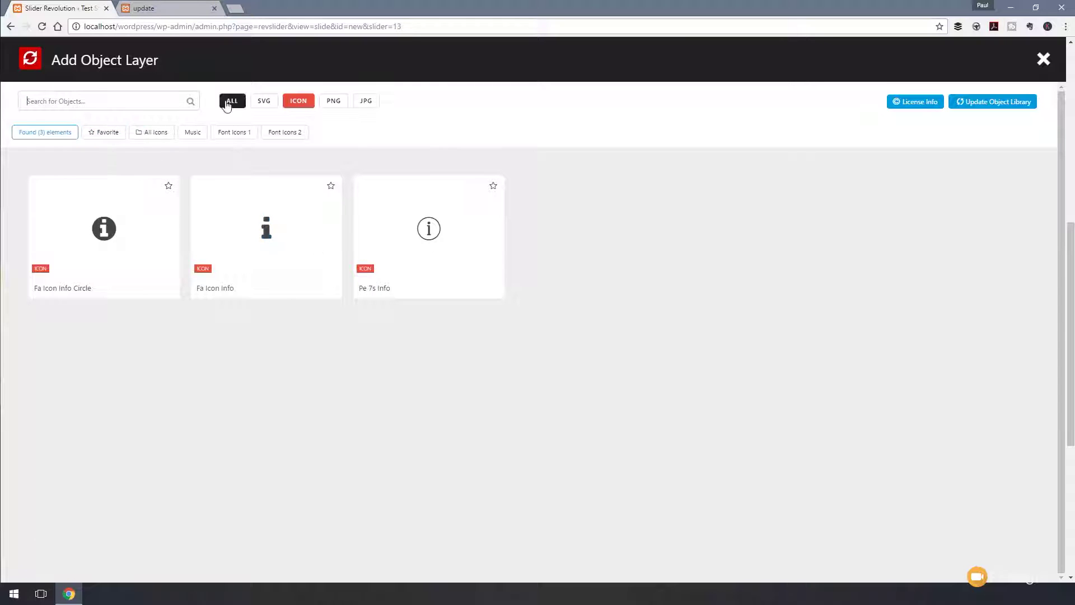
left_click(227, 105)
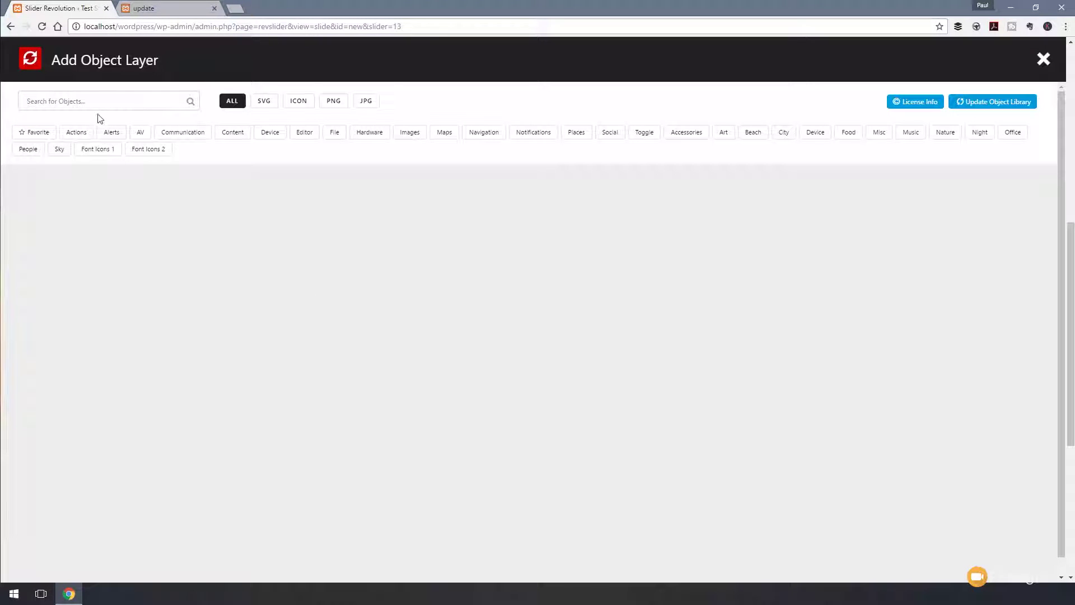
type("info")
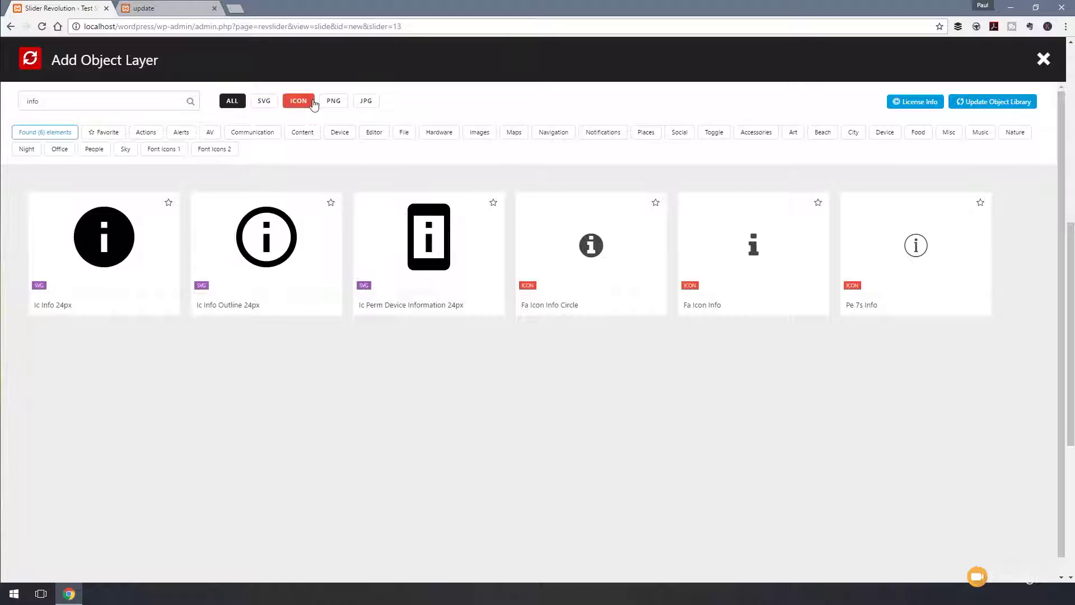
left_click(306, 107)
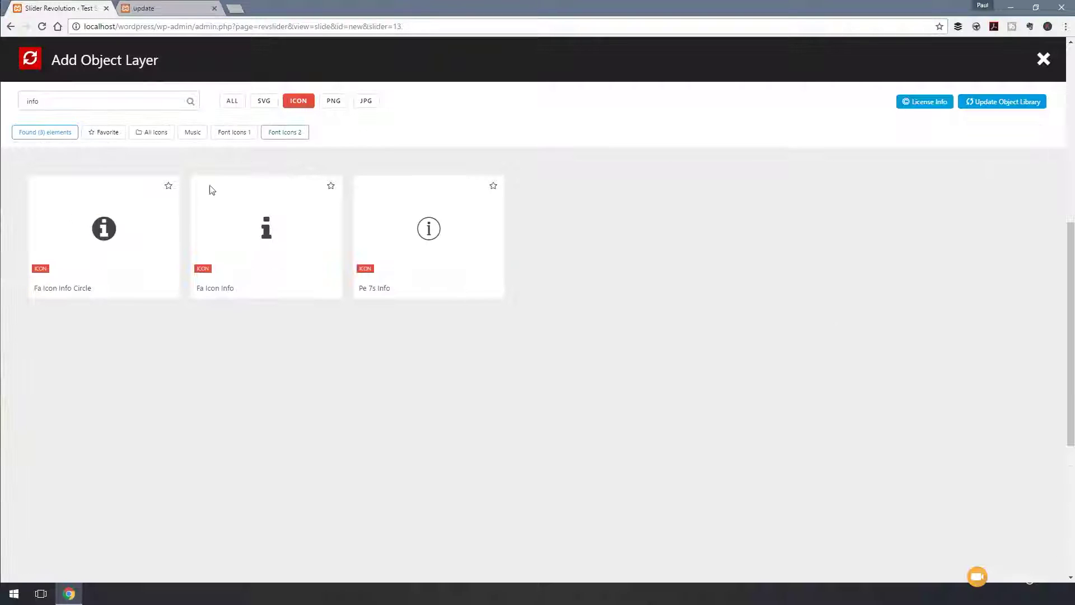
left_click(104, 228)
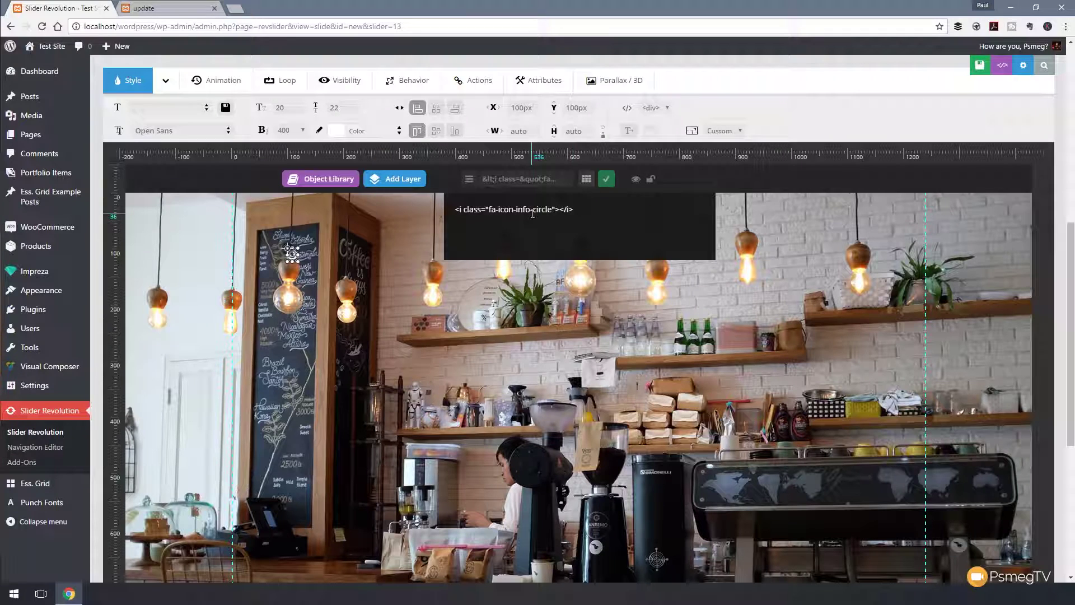
Step: Place the info icon over the coffee machine at about X 862, Y 500, with font size 50 px and line height 22 px
left_click(606, 178)
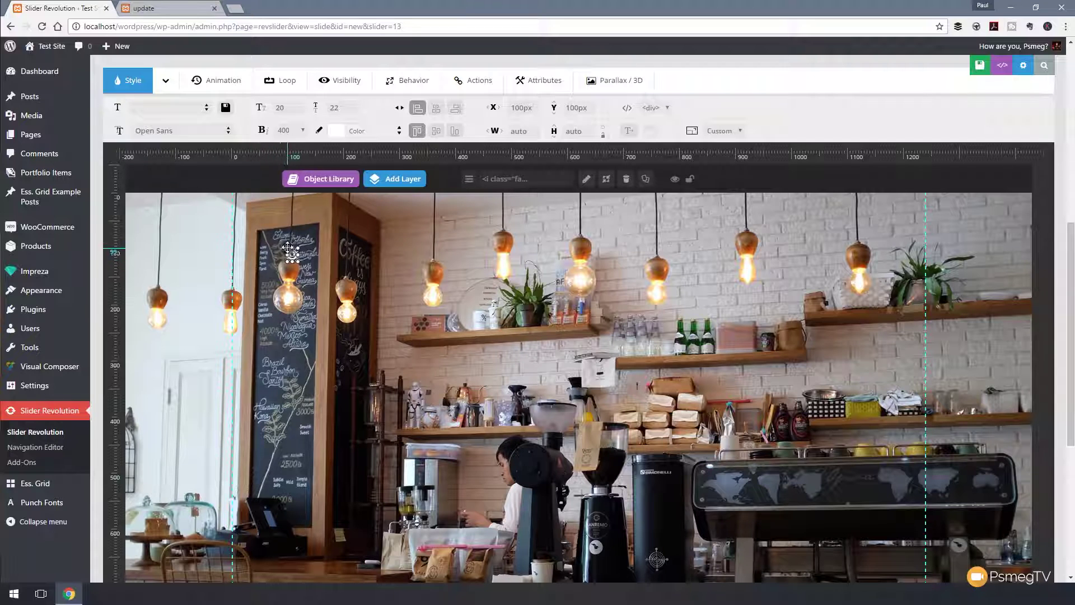
left_click_drag(287, 247, 724, 476)
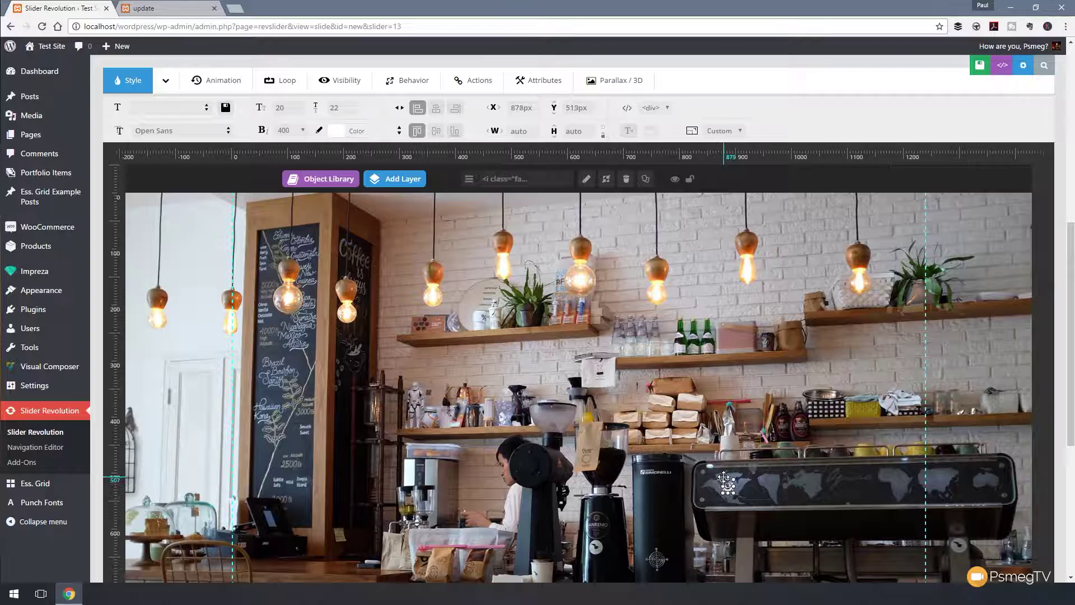
left_click(286, 109)
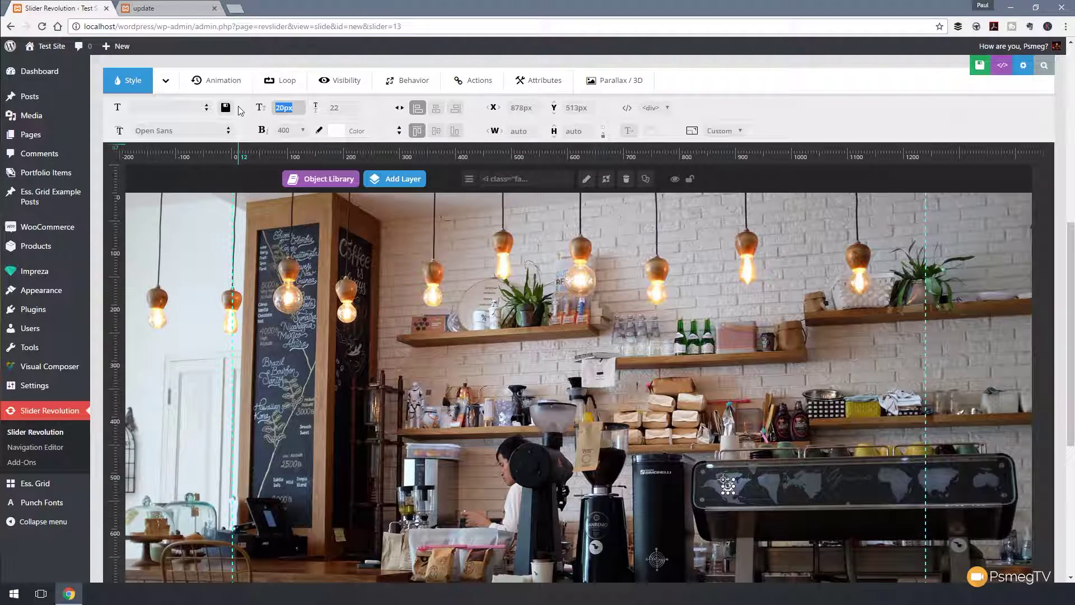
type("50")
left_click(338, 108)
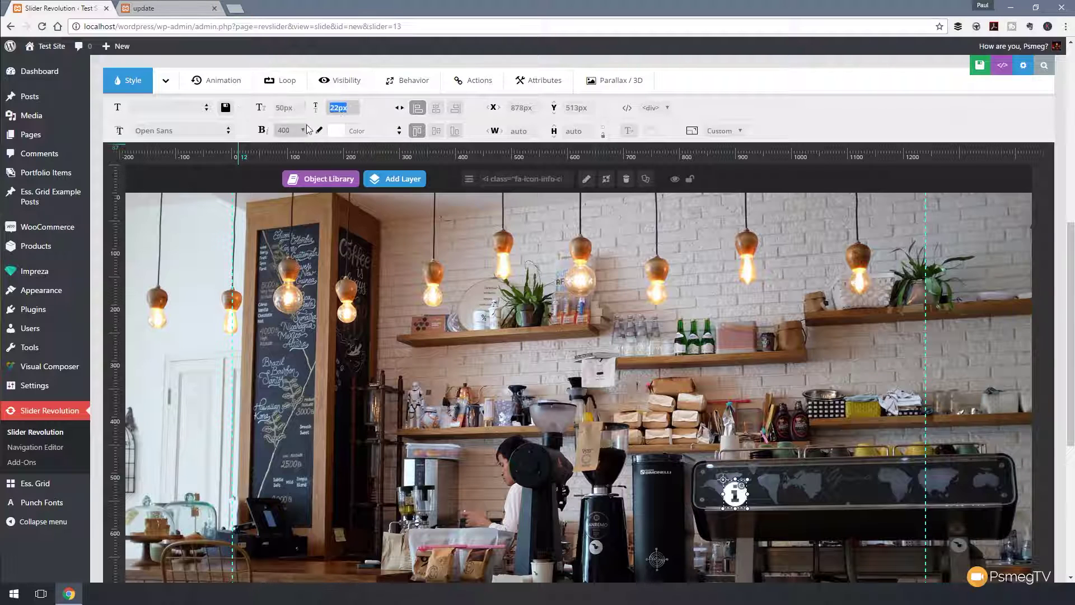
type("22")
left_click_drag(737, 496, 728, 490)
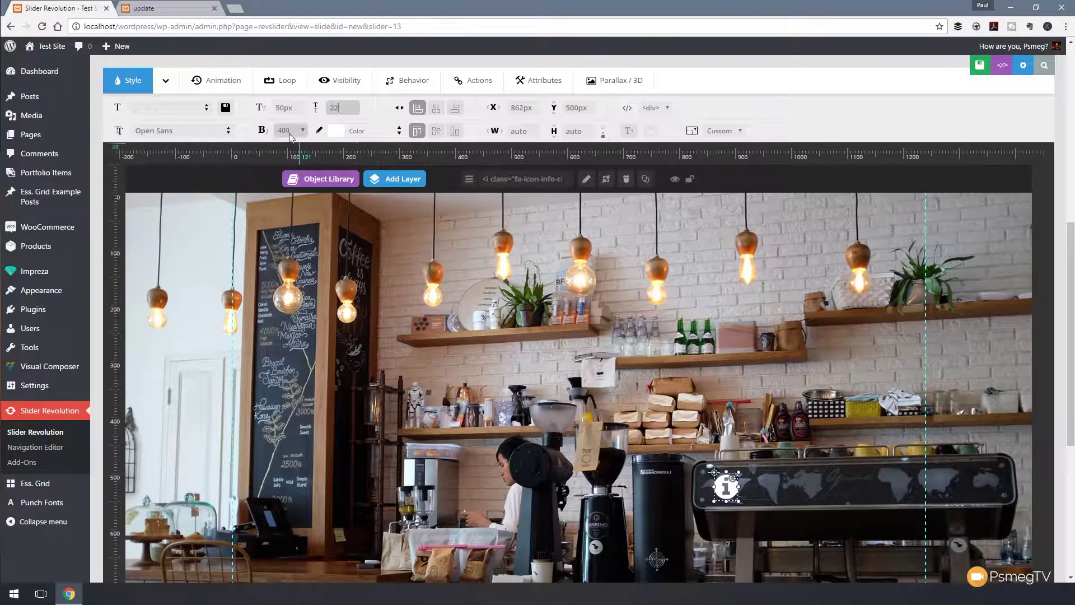
Step: Color the info icon orange-yellow, about #f4af00
left_click(335, 133)
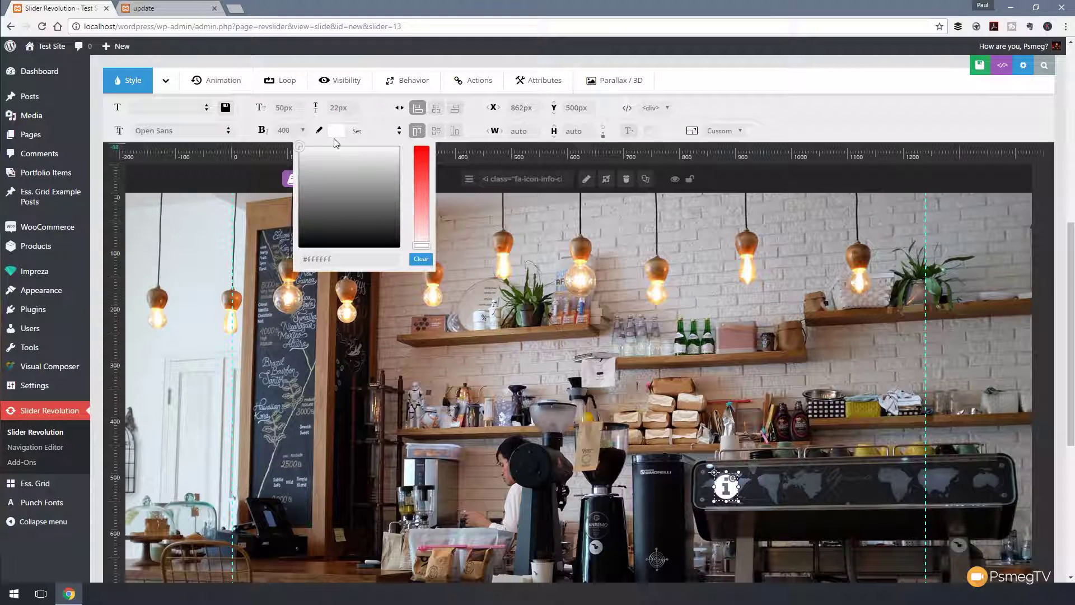
left_click(374, 214)
left_click_drag(372, 214, 310, 151)
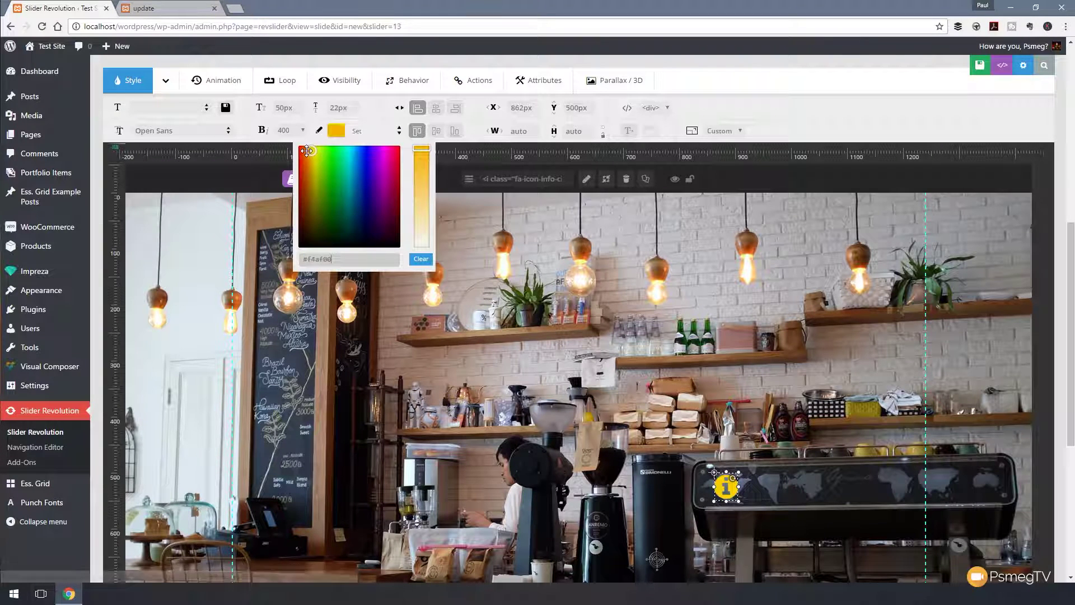
left_click(883, 101)
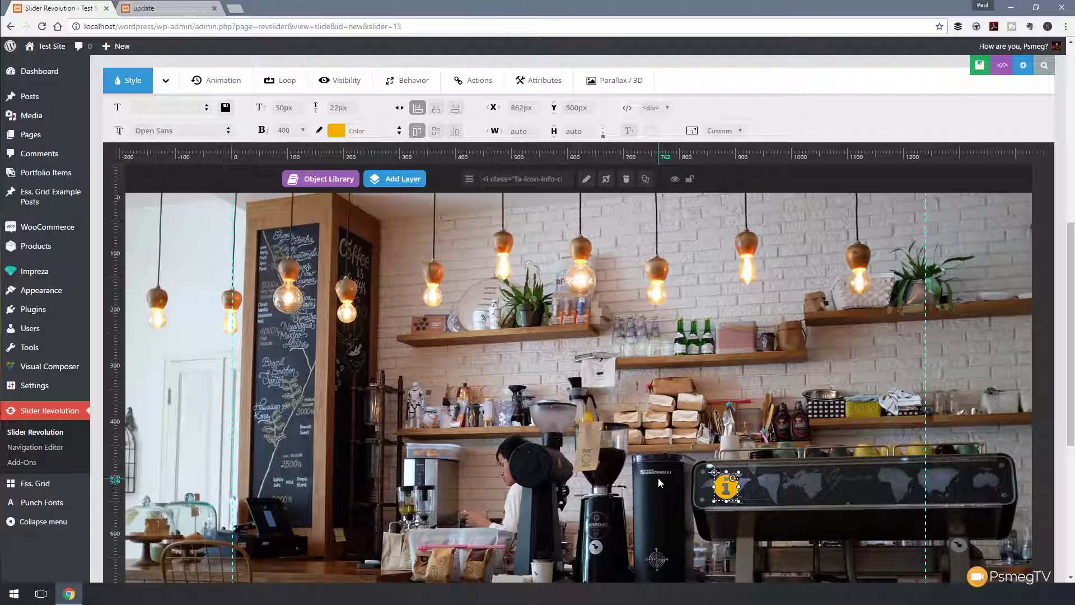
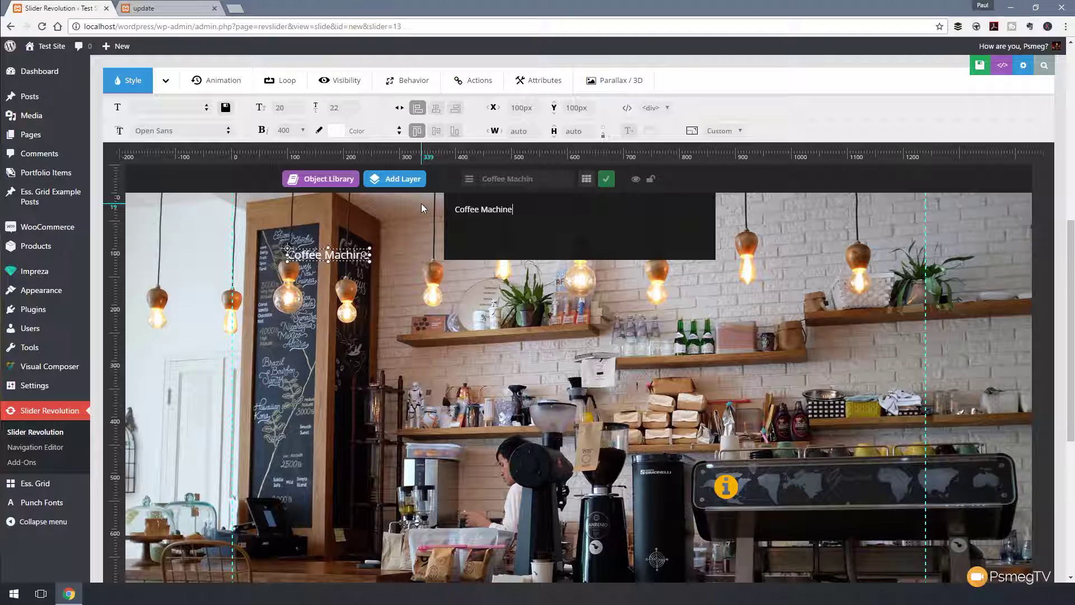
Step: Place the Coffee Machine text layer just above the info icon and set its font family to Raleway
left_click(606, 178)
left_click_drag(340, 254, 739, 453)
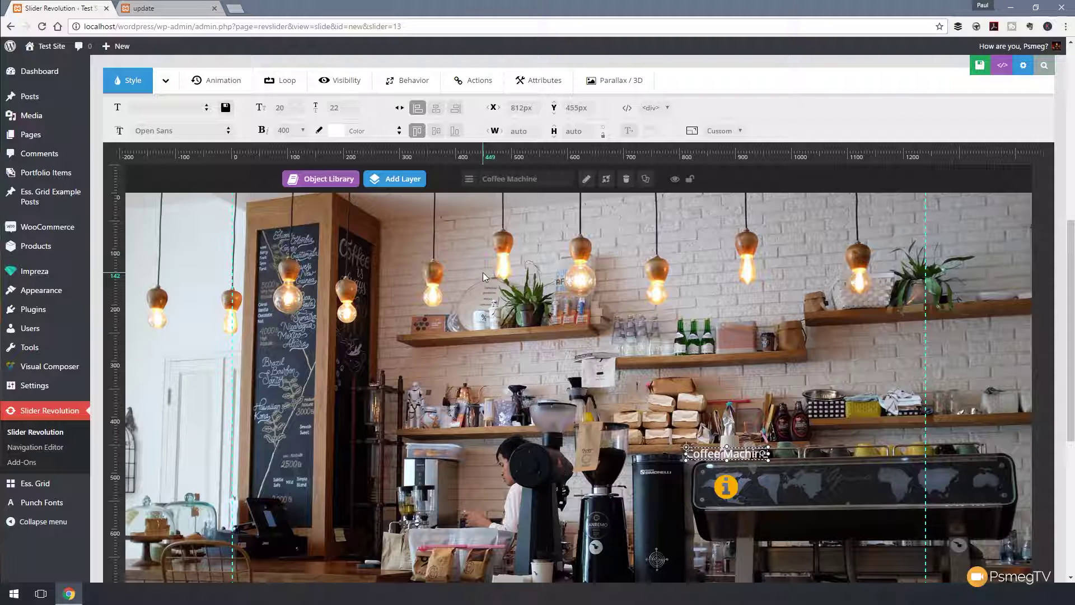
left_click(187, 132)
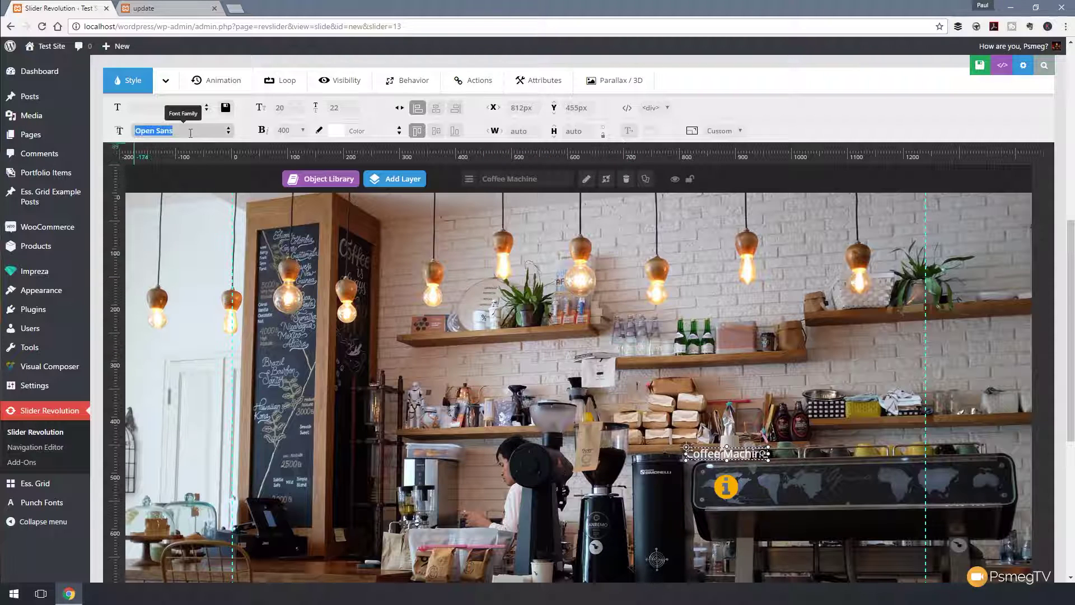
type("rale")
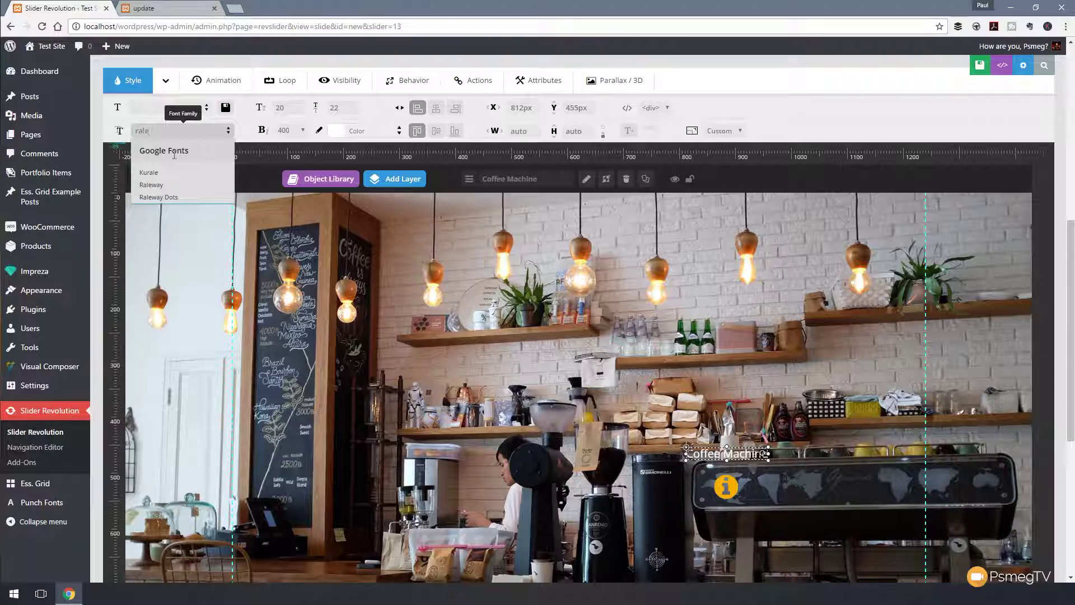
left_click(162, 184)
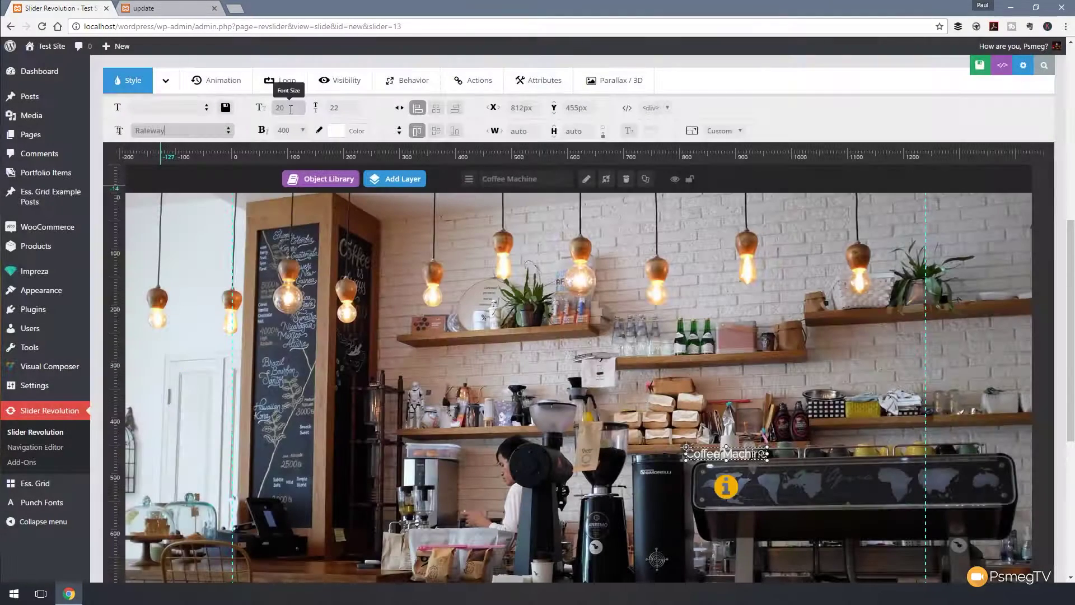
Step: Set the Coffee Machine text's font size to 30 px and its line height to 30 px
left_click(279, 109)
type("40")
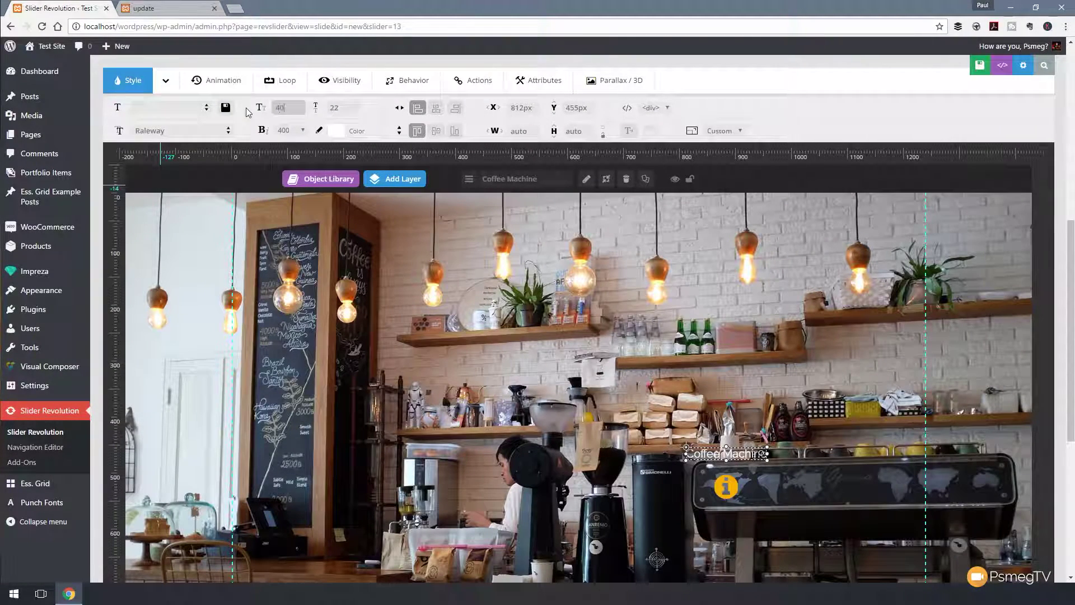
key("Return")
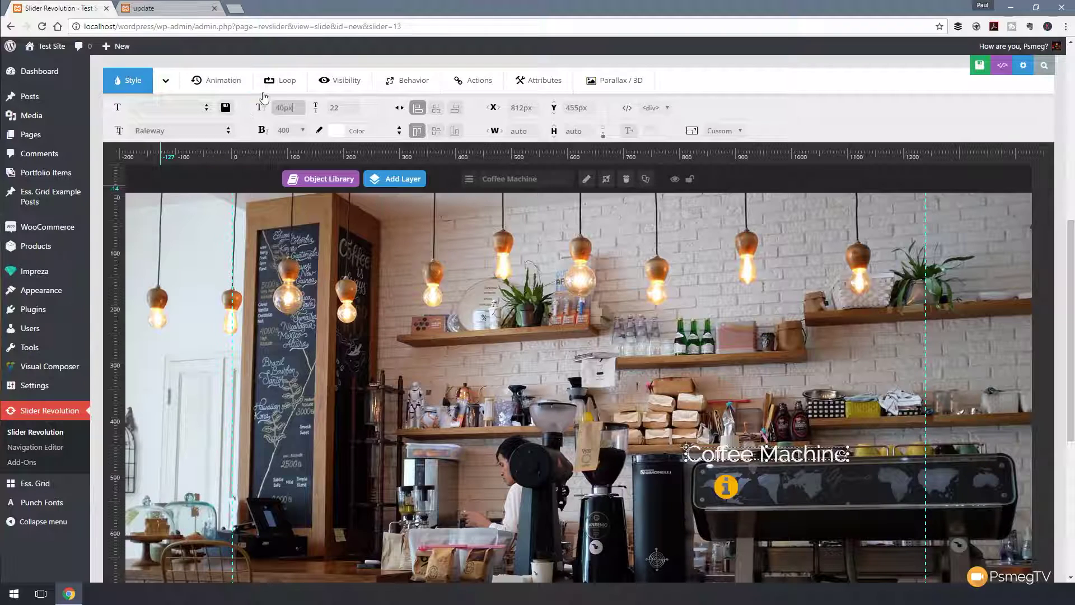
left_click(342, 114)
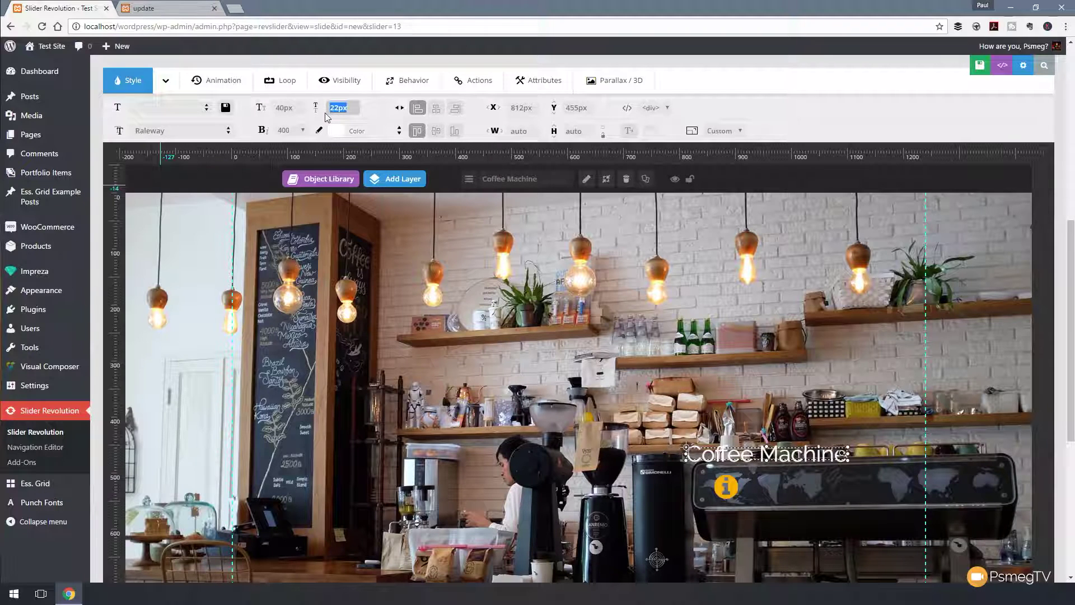
key("Return")
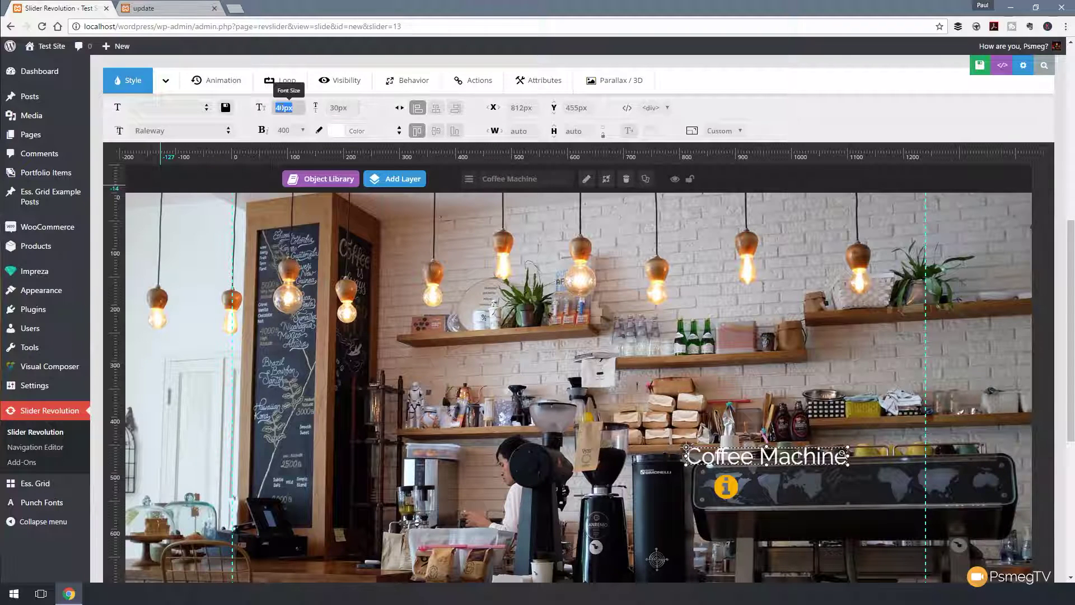
left_click(280, 111)
type("6")
type("0")
key("Return")
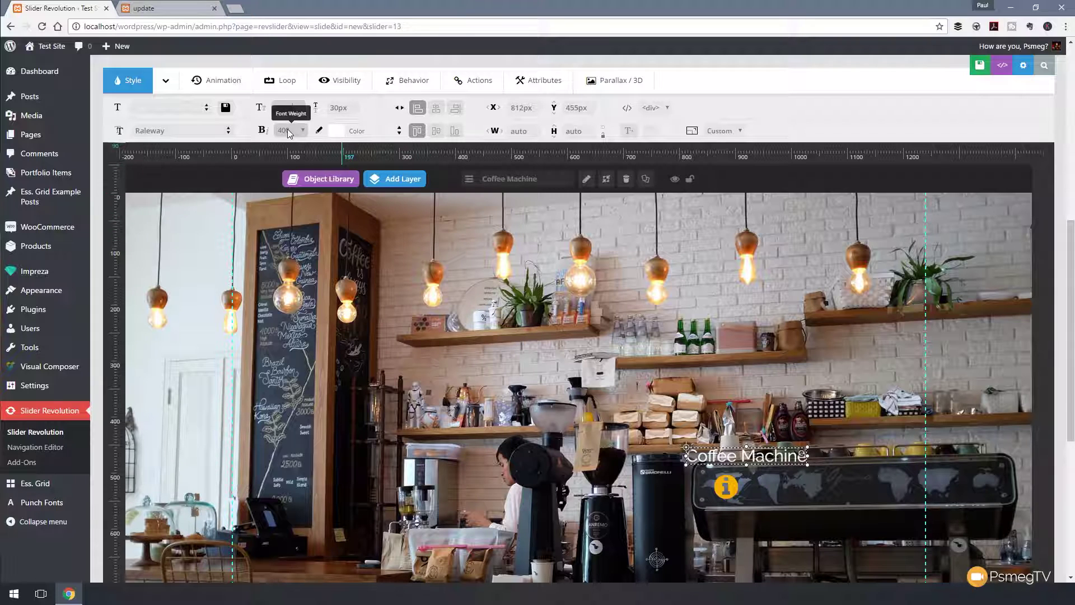
Step: Give the Coffee Machine layer a yellow #f7c100 background with 0.8 opacity
left_click(166, 82)
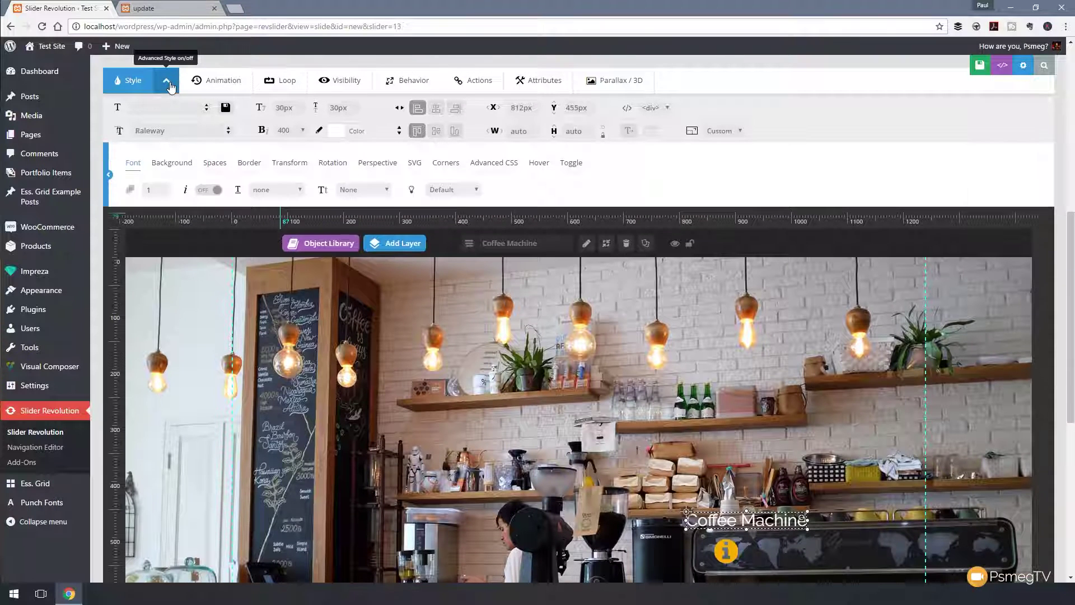
left_click(172, 164)
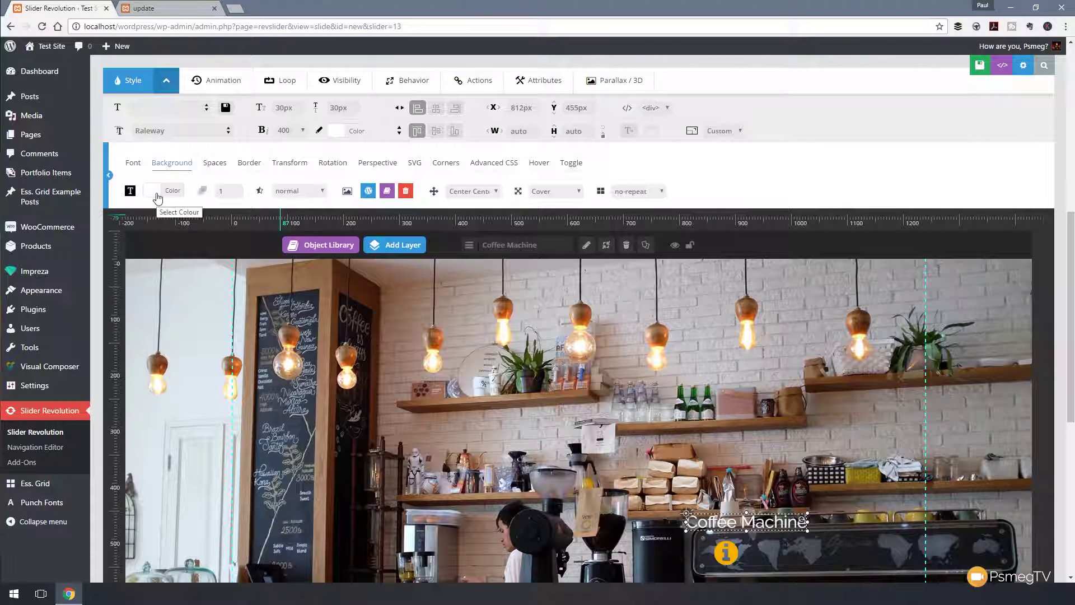
left_click(157, 193)
left_click_drag(241, 280, 238, 206)
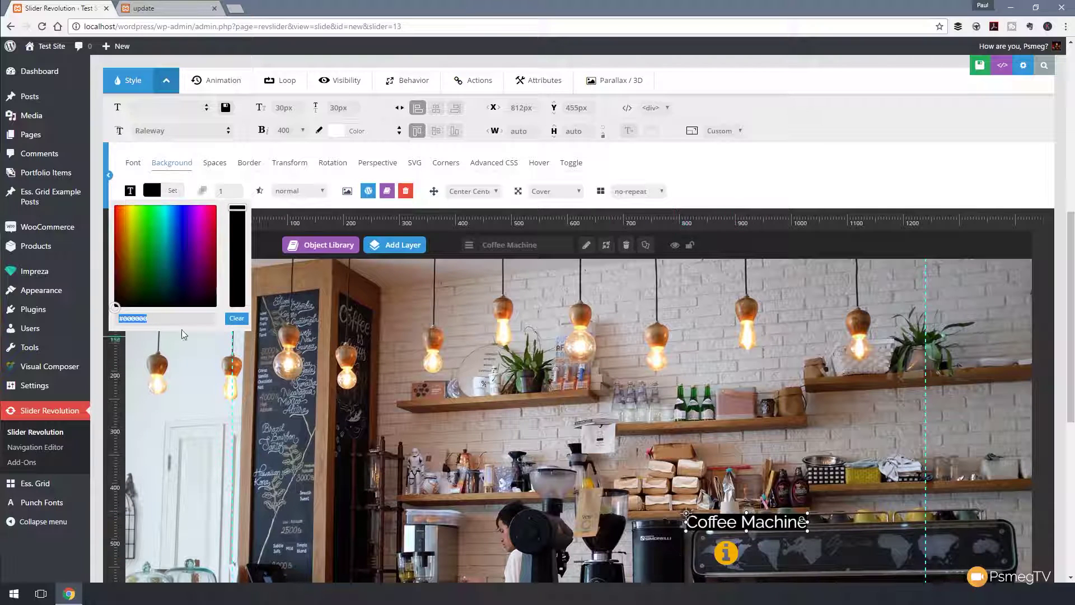
left_click(128, 210)
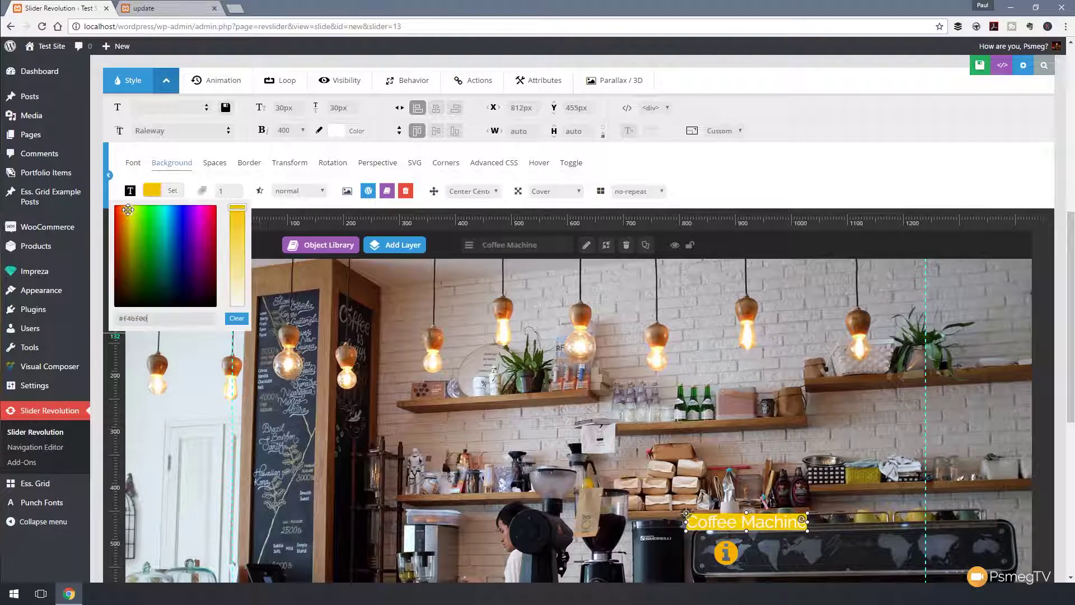
left_click_drag(128, 209, 128, 209)
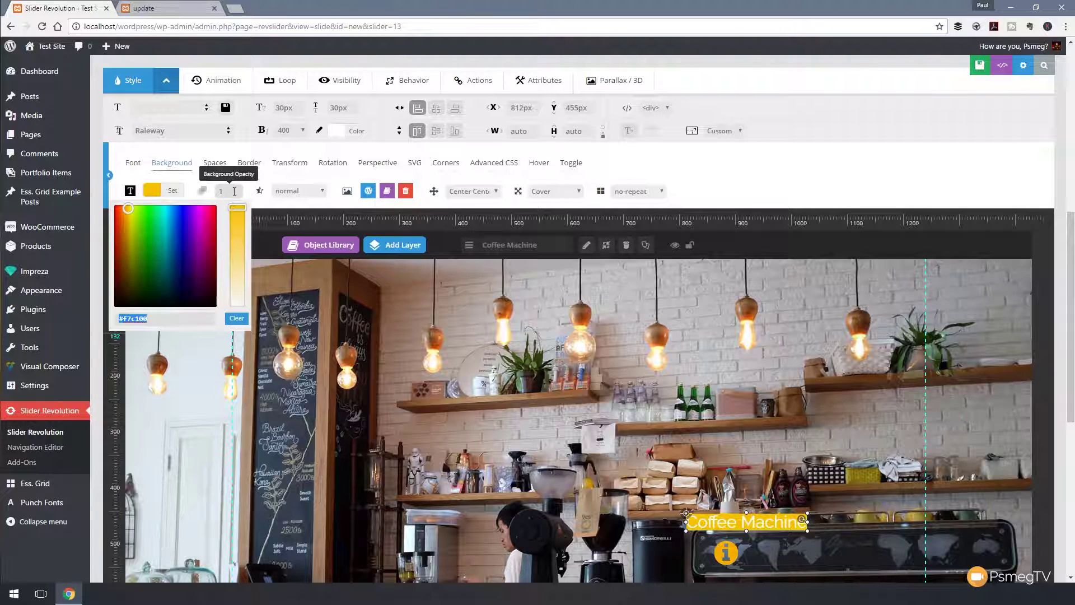
left_click(234, 193)
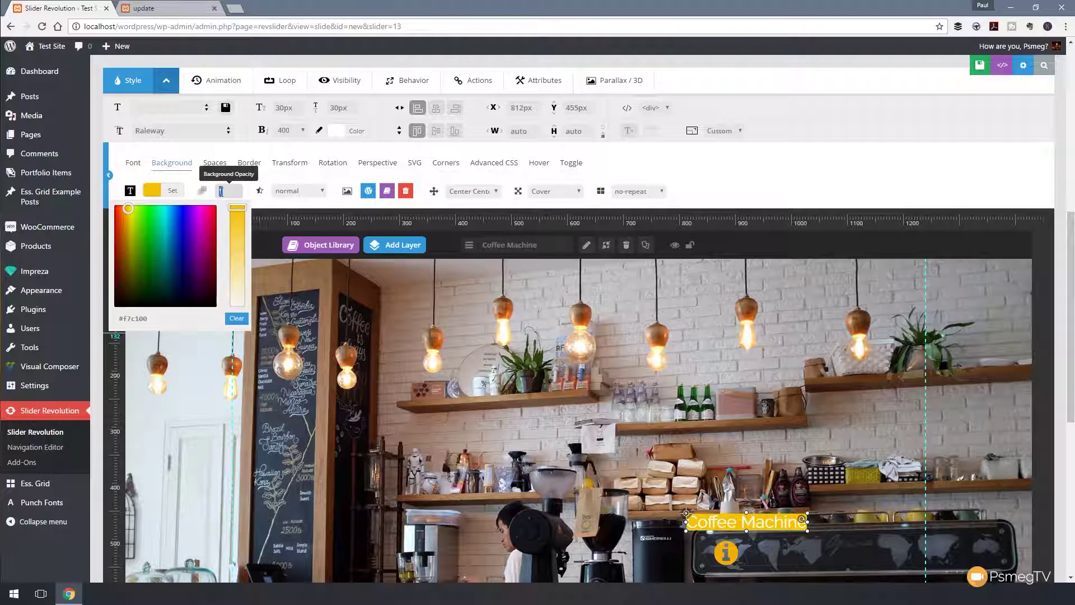
key("BackSpace")
type("0.8")
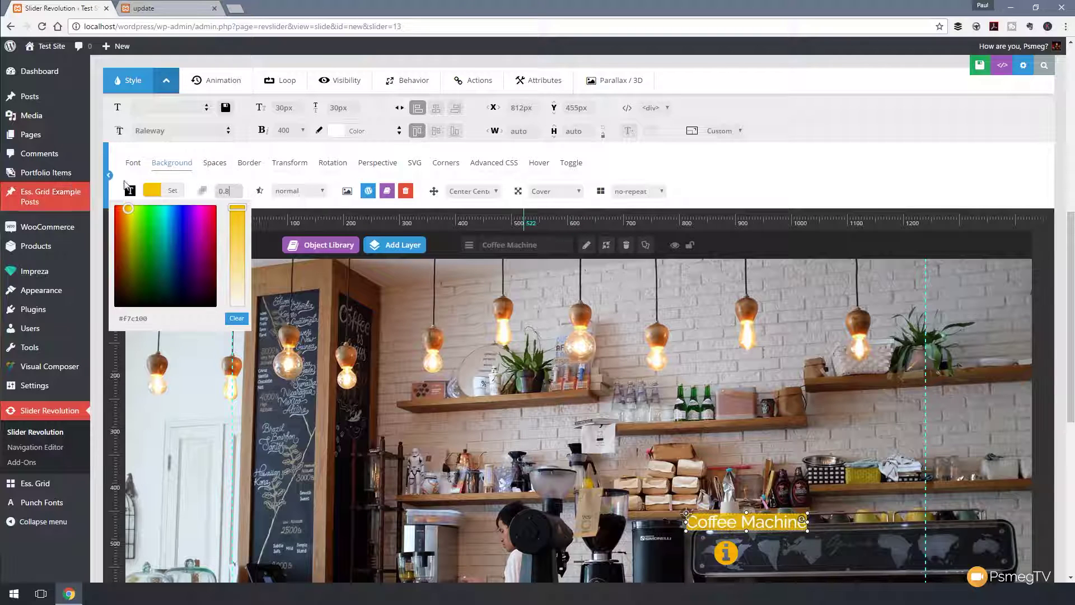
Step: Set the Coffee Machine layer's padding to 20 px on all four sides and move it clear of the icon, to about X 755, Y 415
left_click(222, 169)
left_click(220, 166)
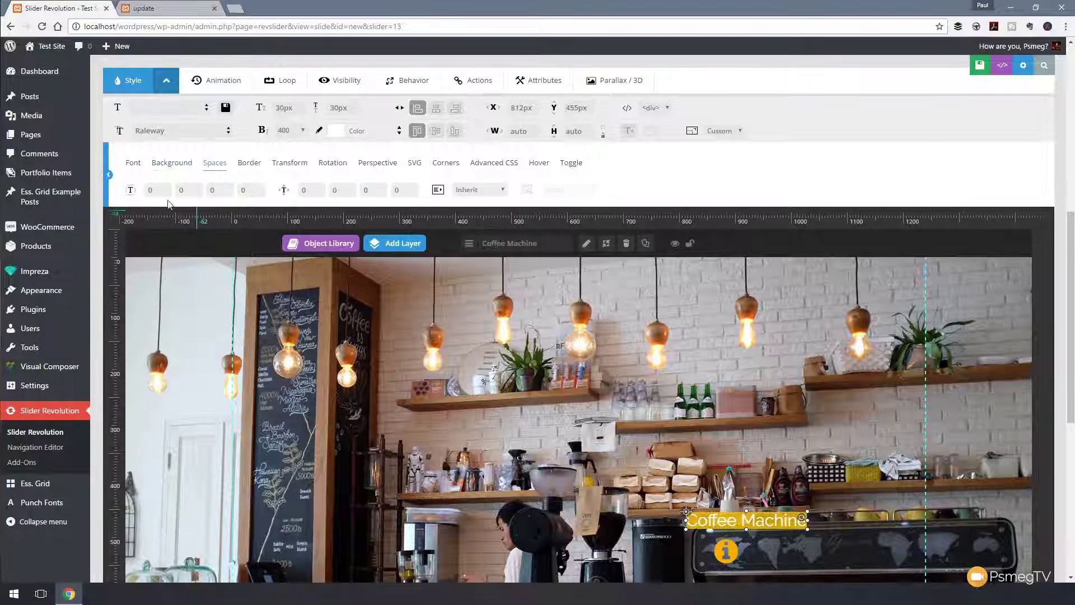
left_click(159, 191)
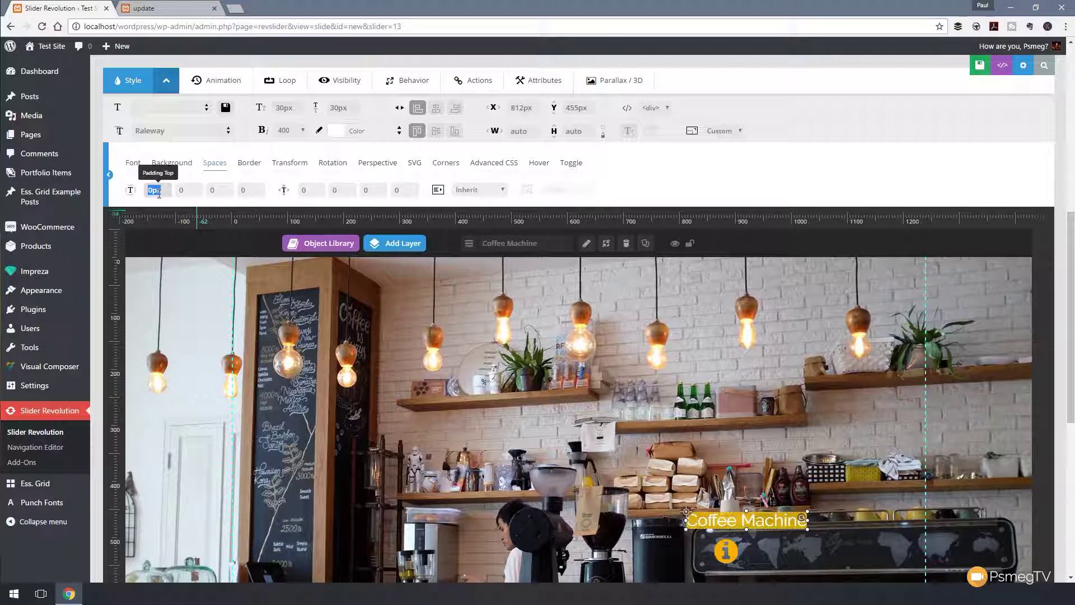
type("20")
key("Tab")
type("20")
key("Tab")
type("2")
key("Tab")
type("202")
key("BackSpace")
left_click(222, 196)
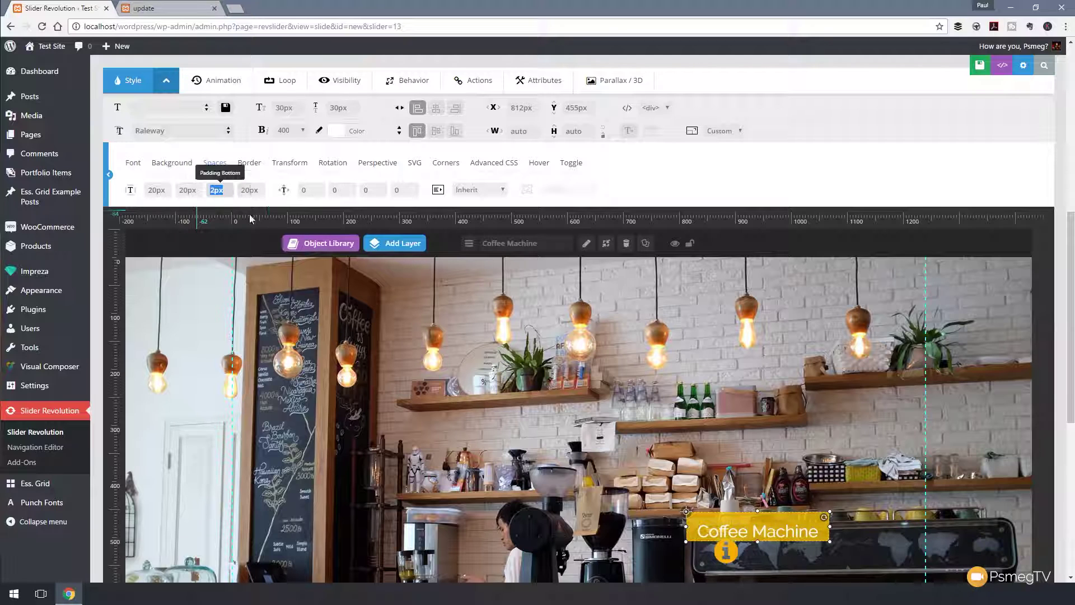
type("20")
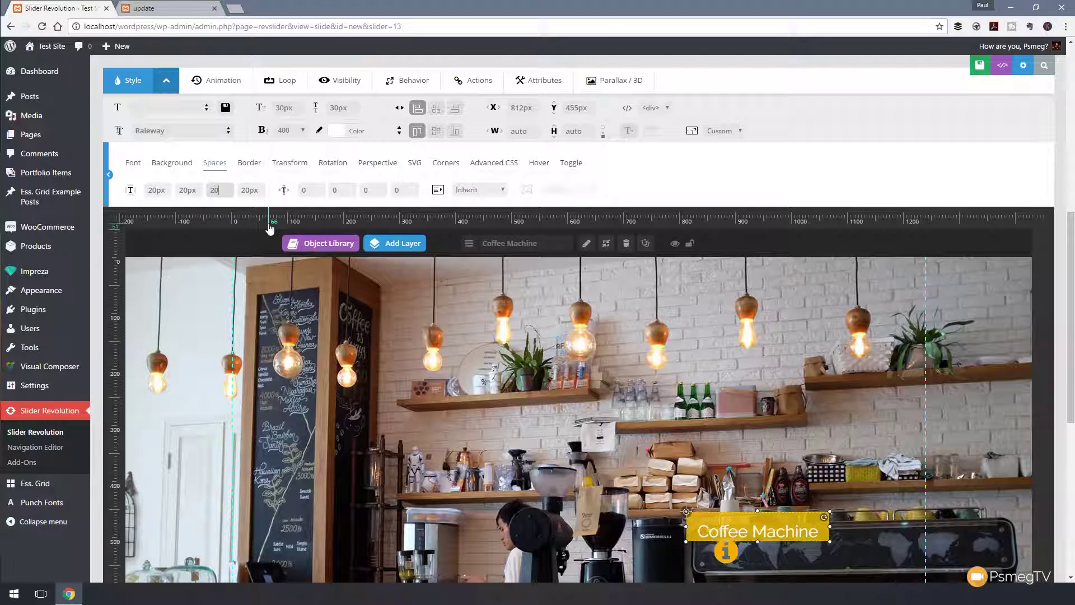
left_click_drag(765, 532, 733, 510)
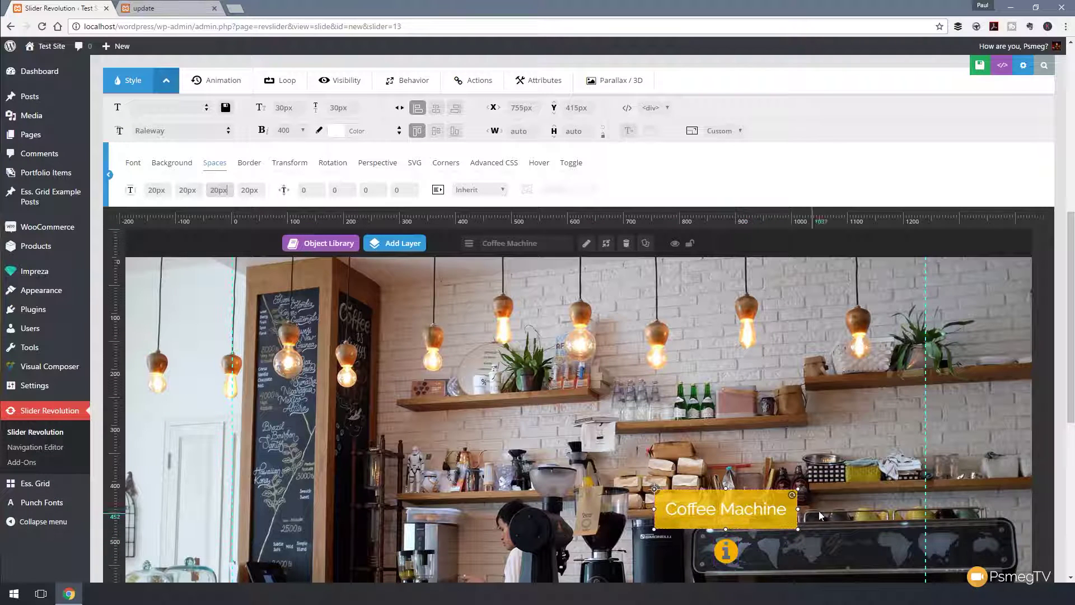
Step: Adjust the Coffee Machine layer's timeline so it enters at 600 ms and starts its exit at about 8320 ms
scroll(853, 502, "down", 3)
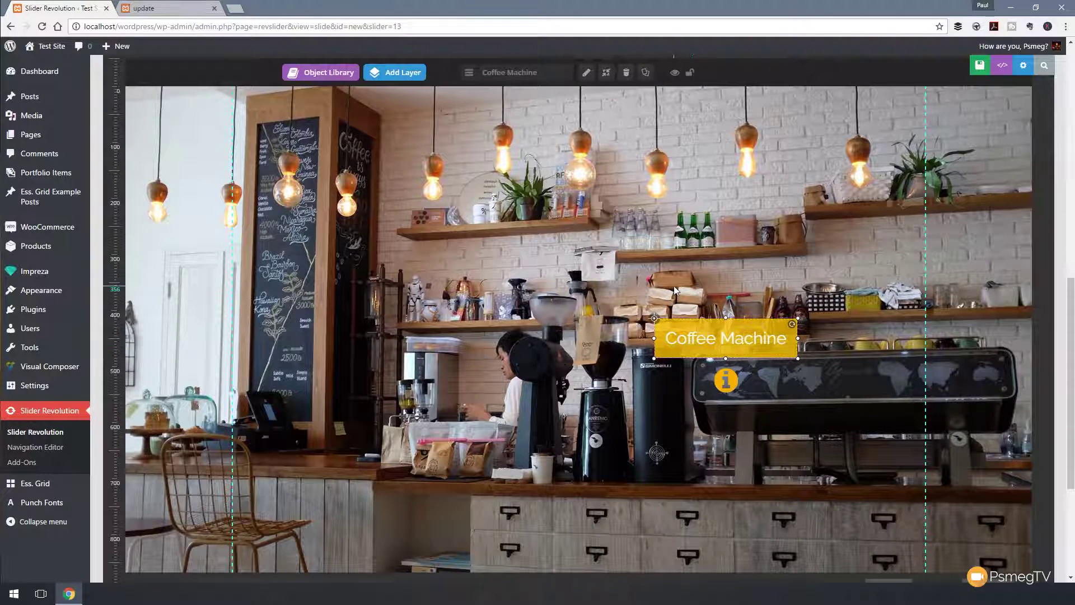
scroll(674, 286, "up", 2)
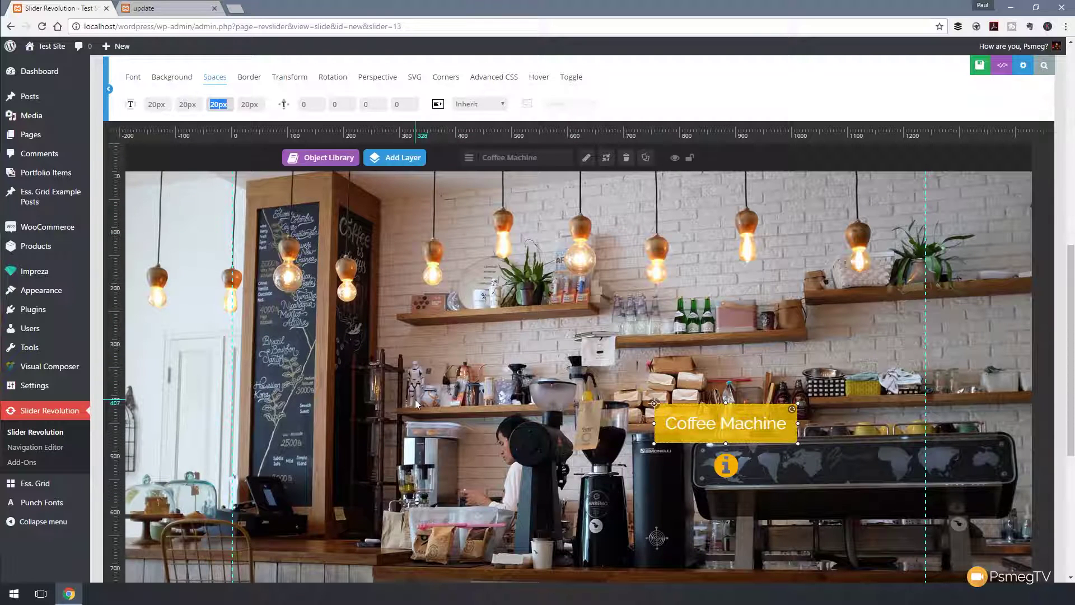
scroll(415, 399, "down", 5)
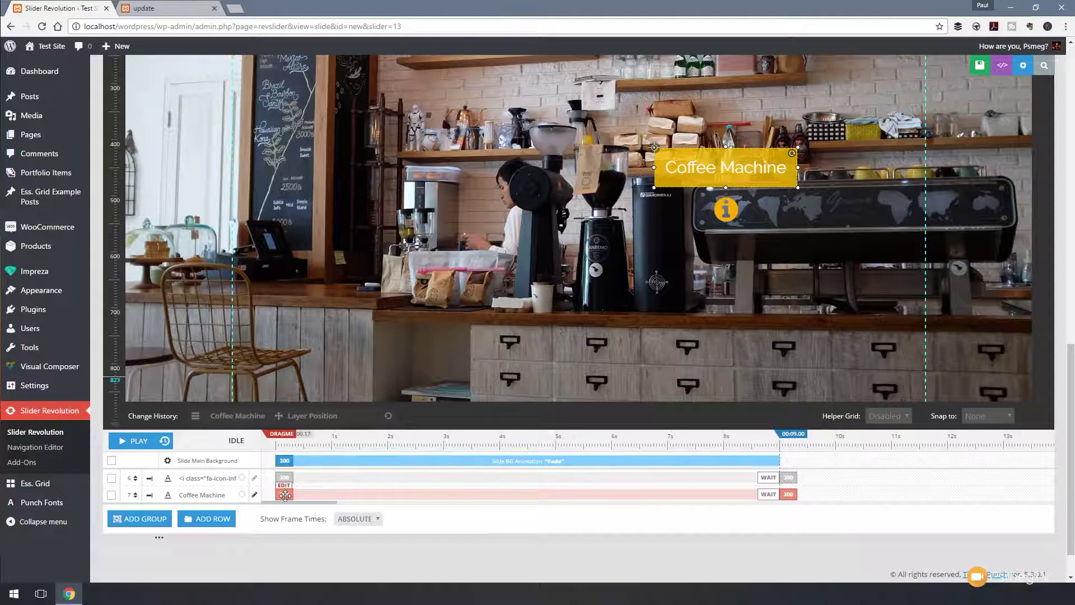
left_click_drag(281, 495, 315, 495)
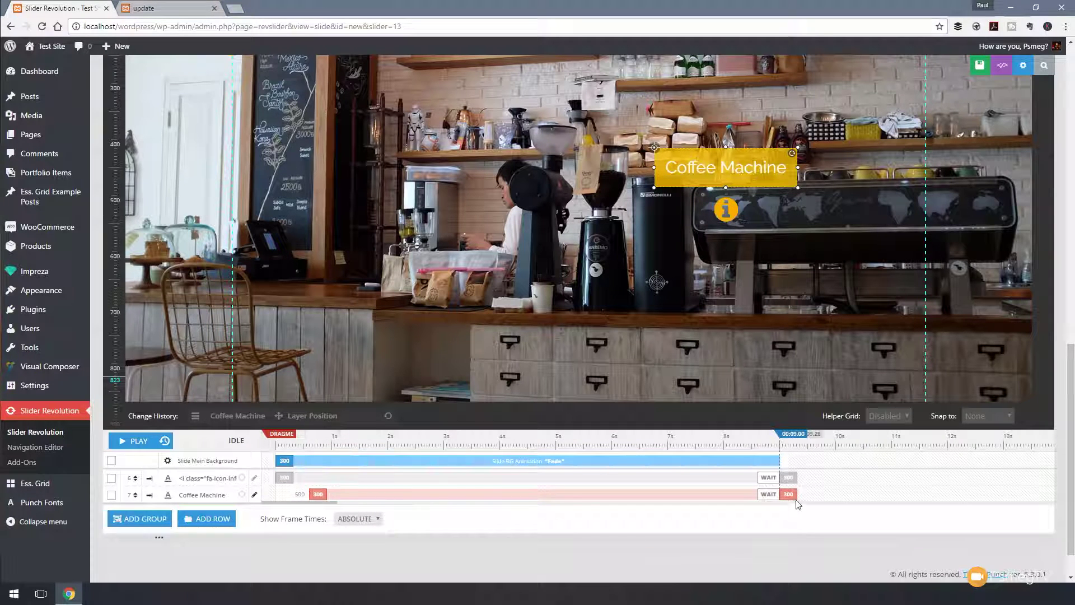
left_click_drag(791, 495, 752, 496)
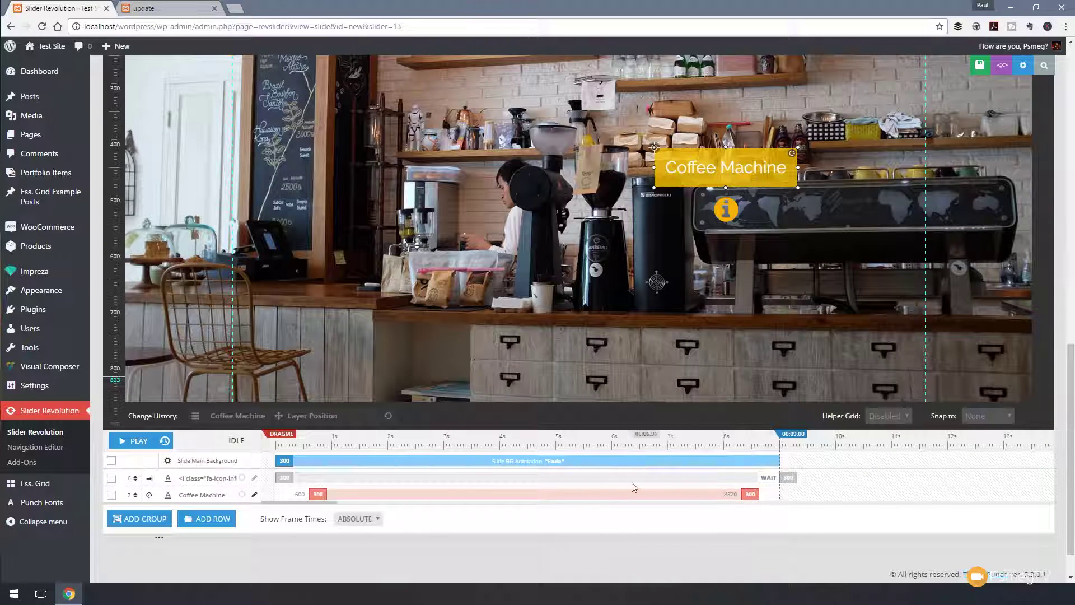
Step: Select the info icon layer and add a new layer action to it
scroll(557, 521, "up", 2)
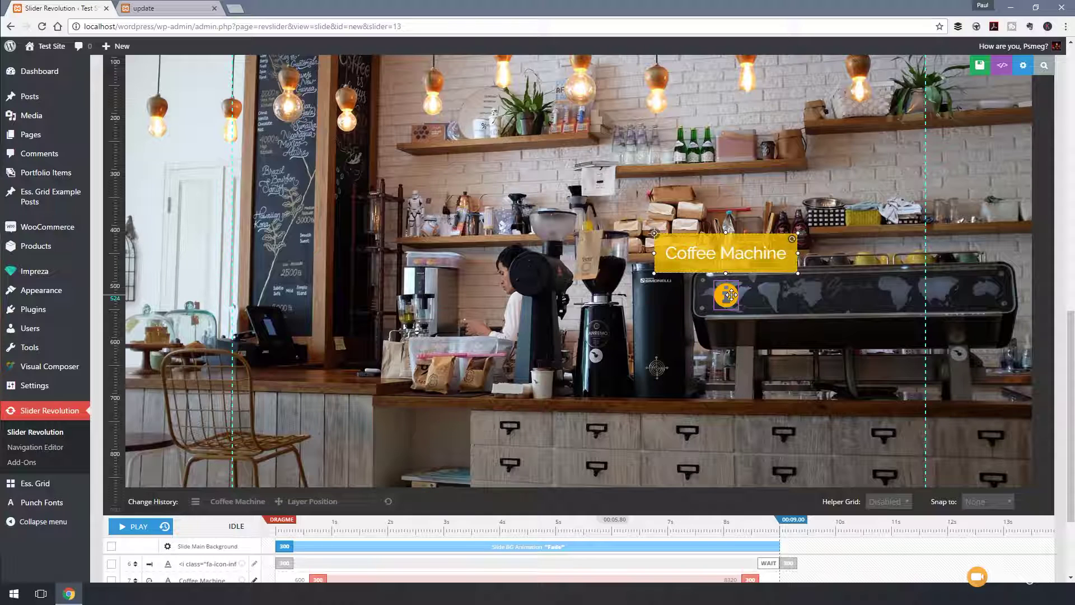
left_click(731, 295)
scroll(555, 341, "up", 2)
scroll(508, 327, "up", 4)
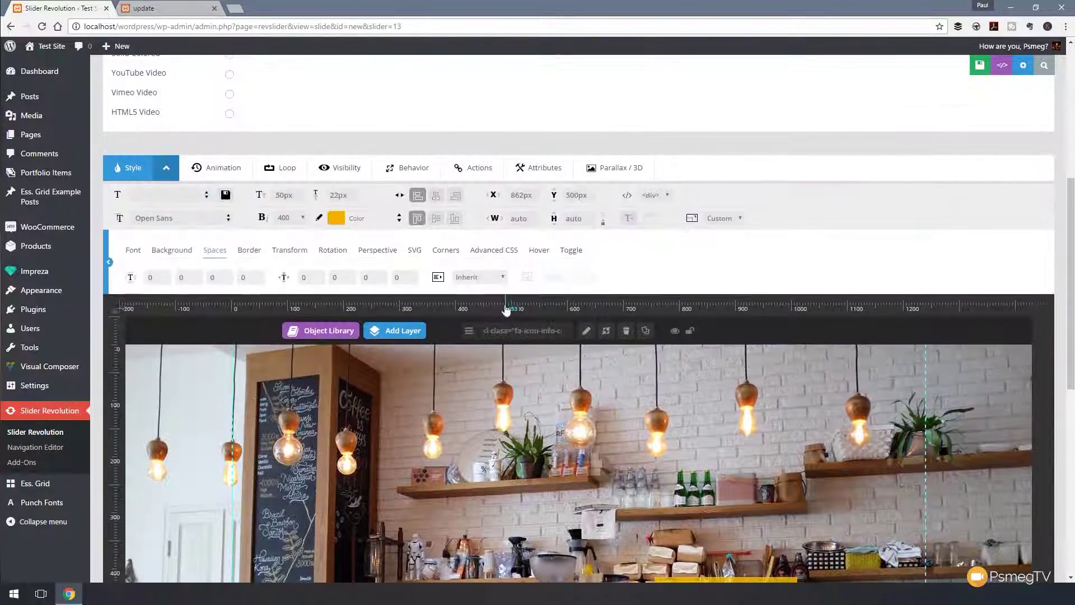
left_click(480, 173)
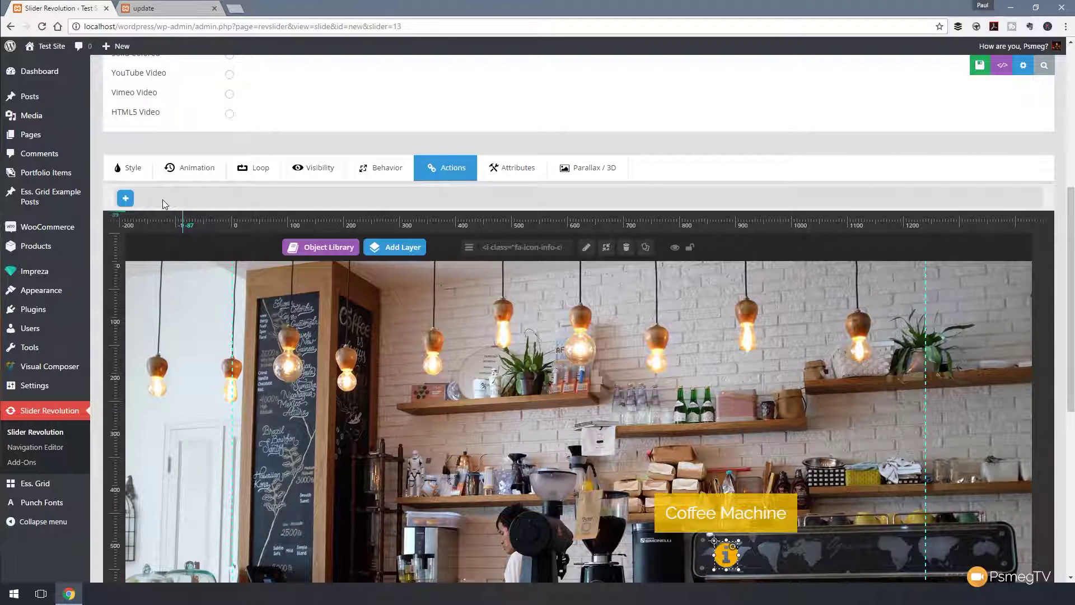
scroll(162, 199, "down", 2)
left_click(126, 117)
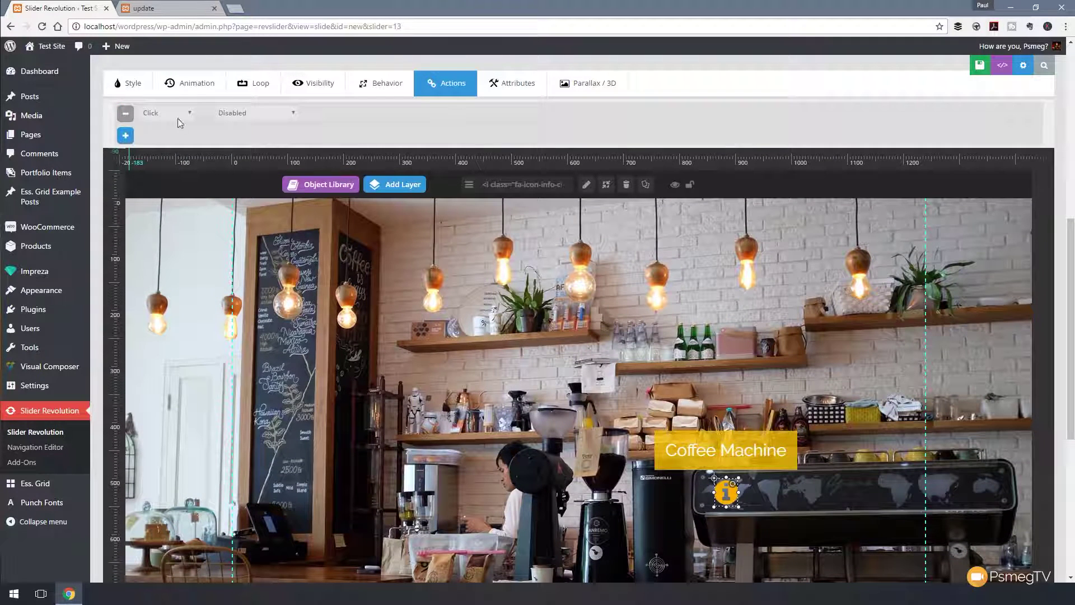
Step: Set the icon's action to Mouse Enter with Start Layer "in" Animation, targeting the Coffee Machine layer
left_click(157, 114)
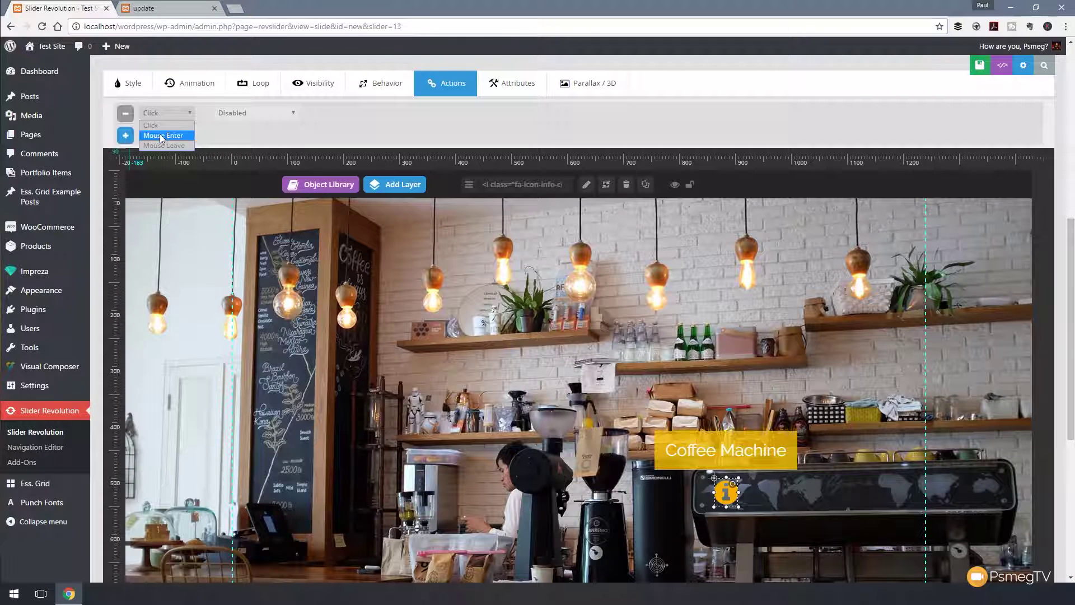
left_click(162, 136)
left_click(283, 112)
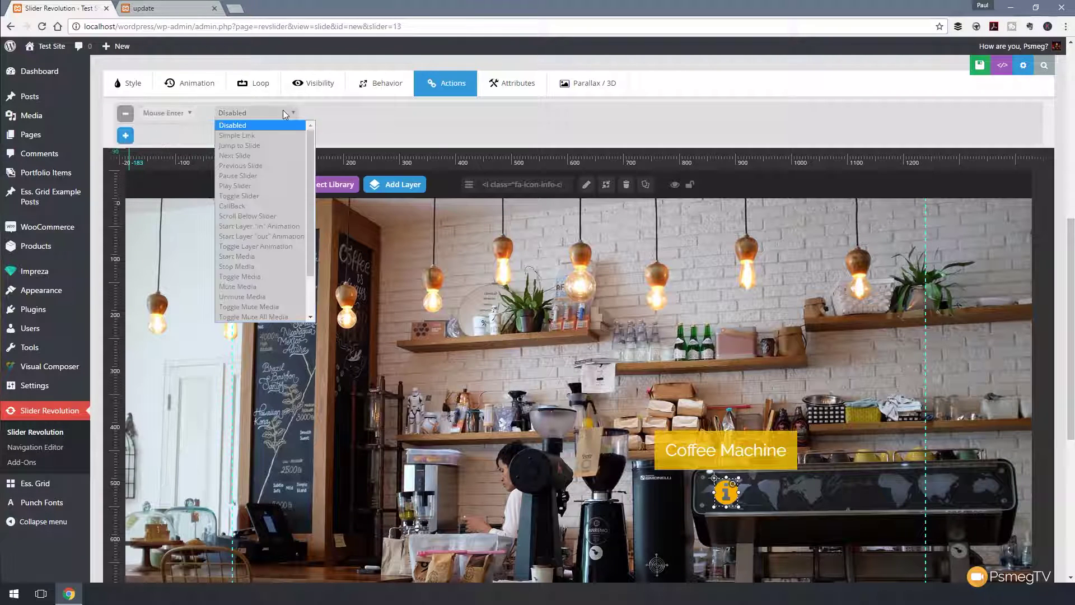
left_click(265, 226)
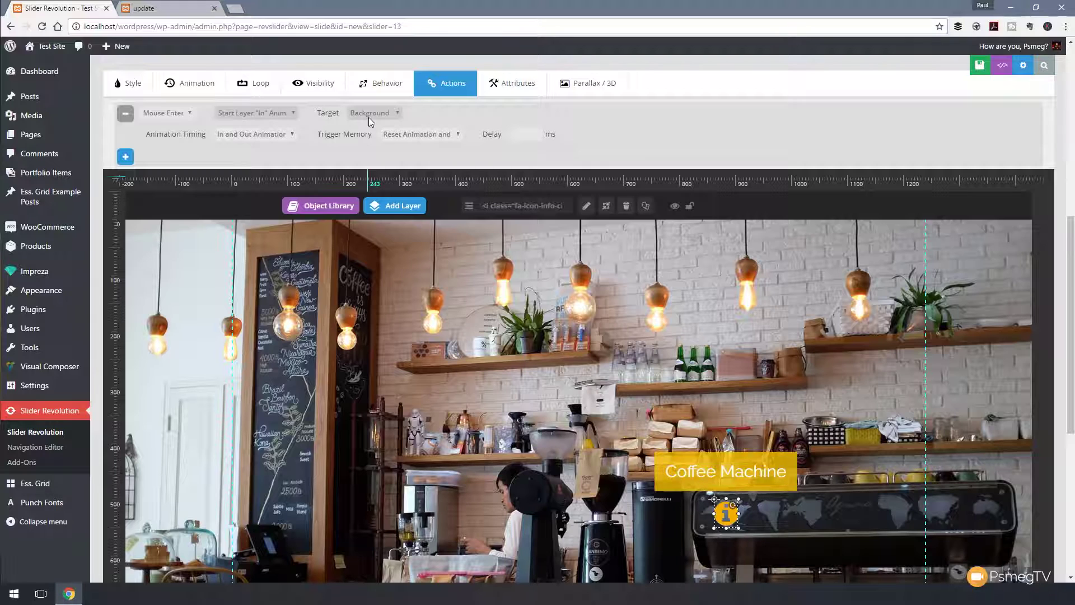
left_click(392, 115)
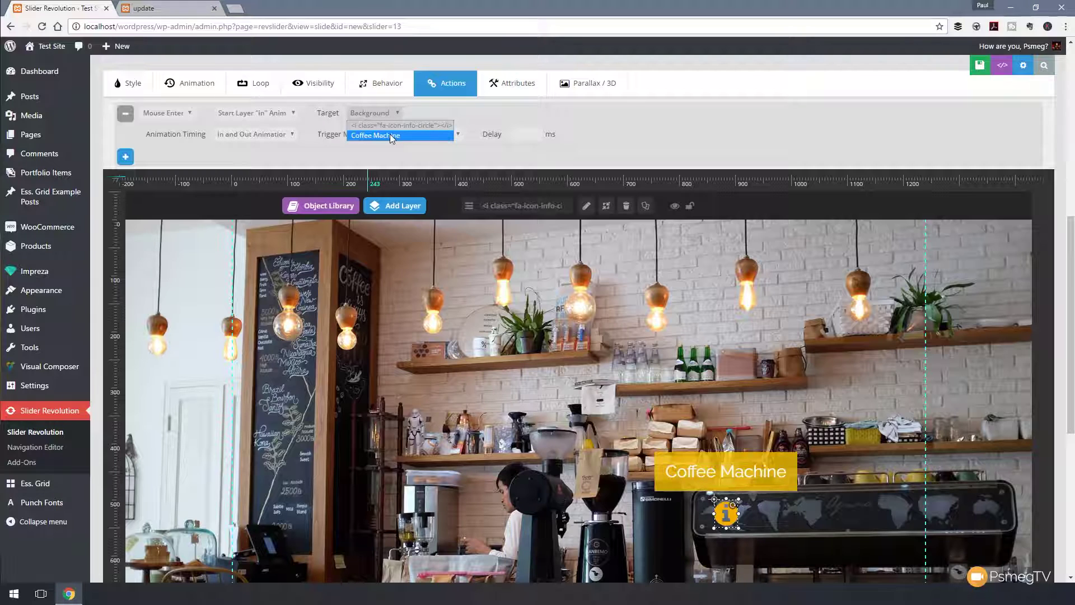
left_click(390, 136)
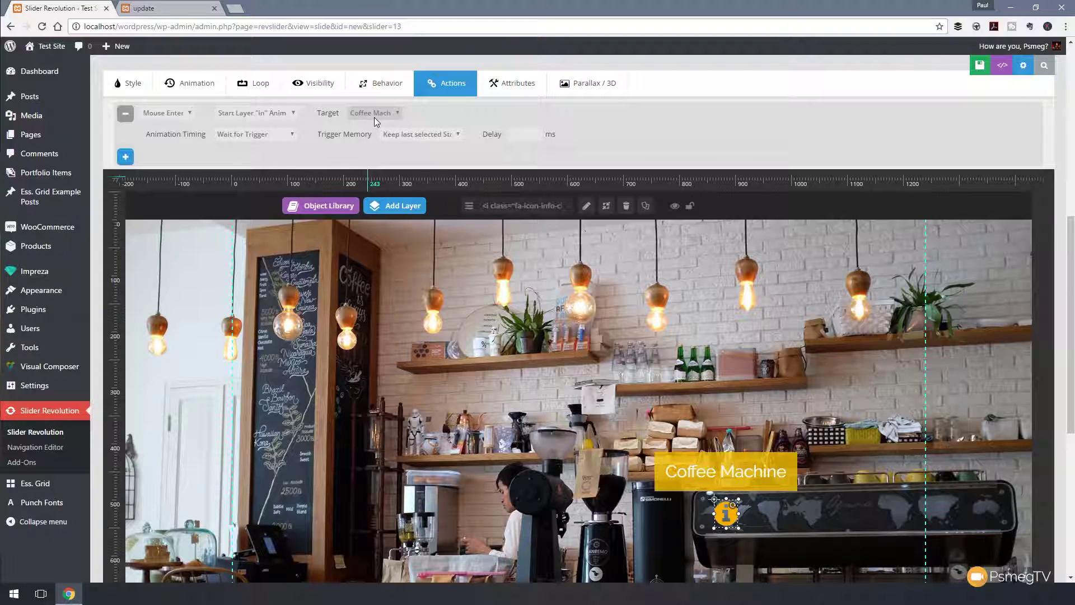
Step: Add a second icon action on Mouse Leave with Start Layer "out" Animation, targeting the Coffee Machine layer
left_click(125, 157)
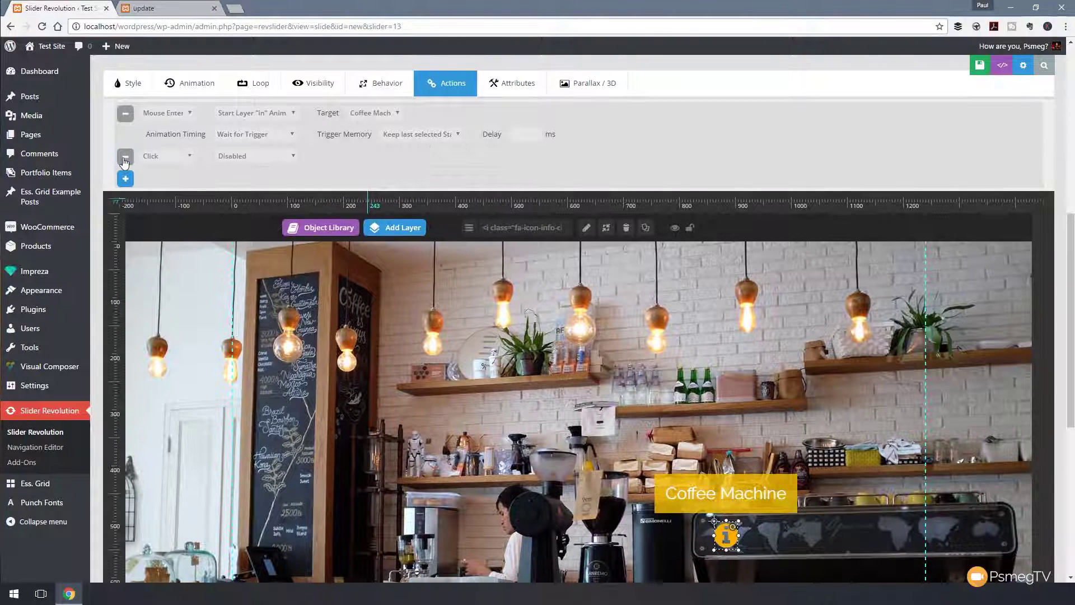
left_click(187, 157)
left_click(173, 188)
left_click(291, 157)
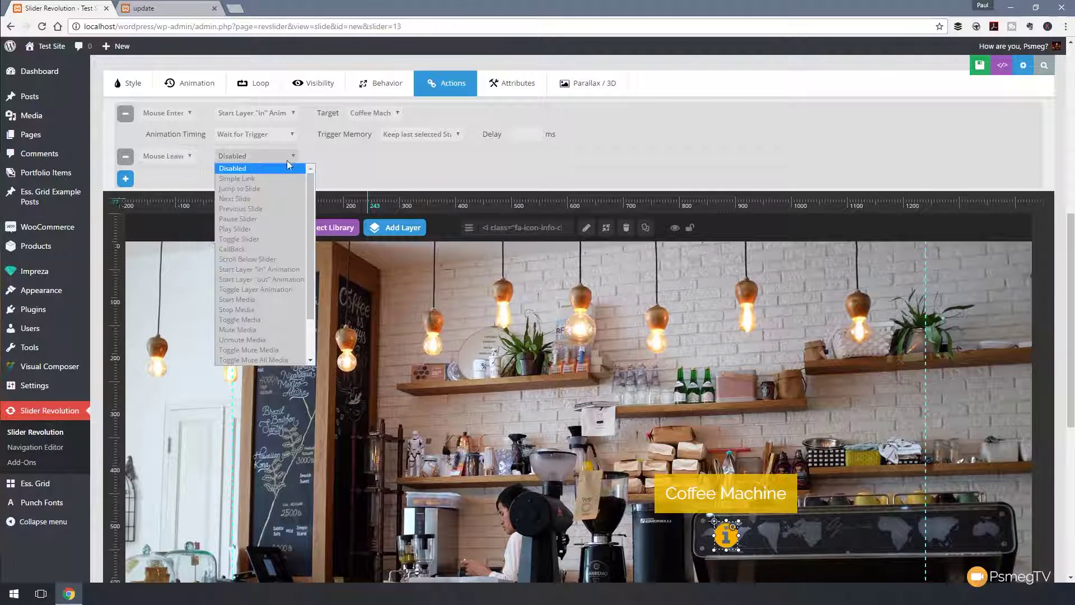
left_click(265, 280)
left_click(394, 156)
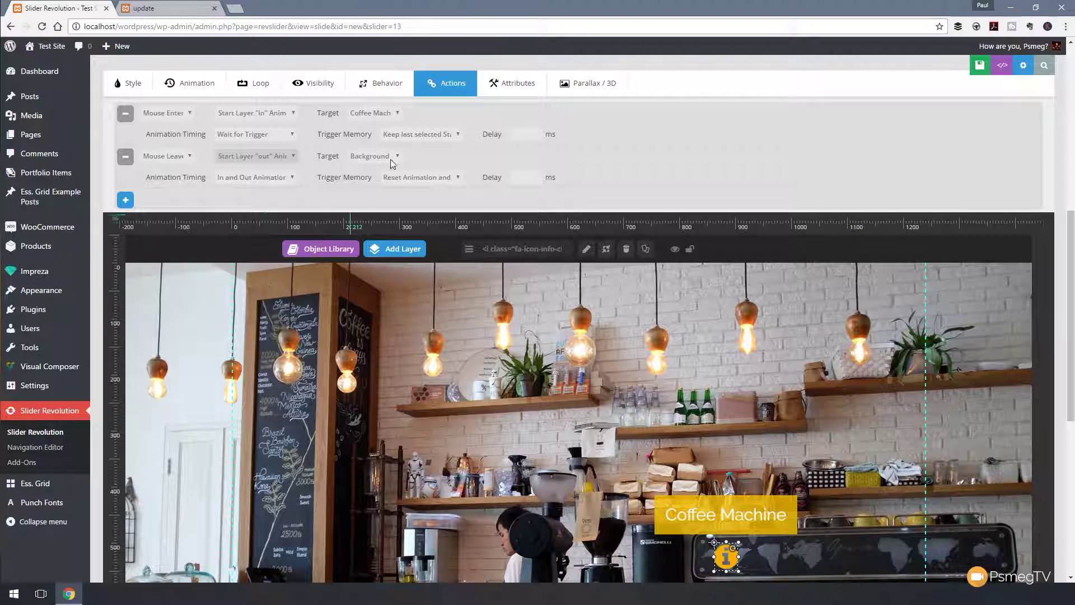
left_click(384, 177)
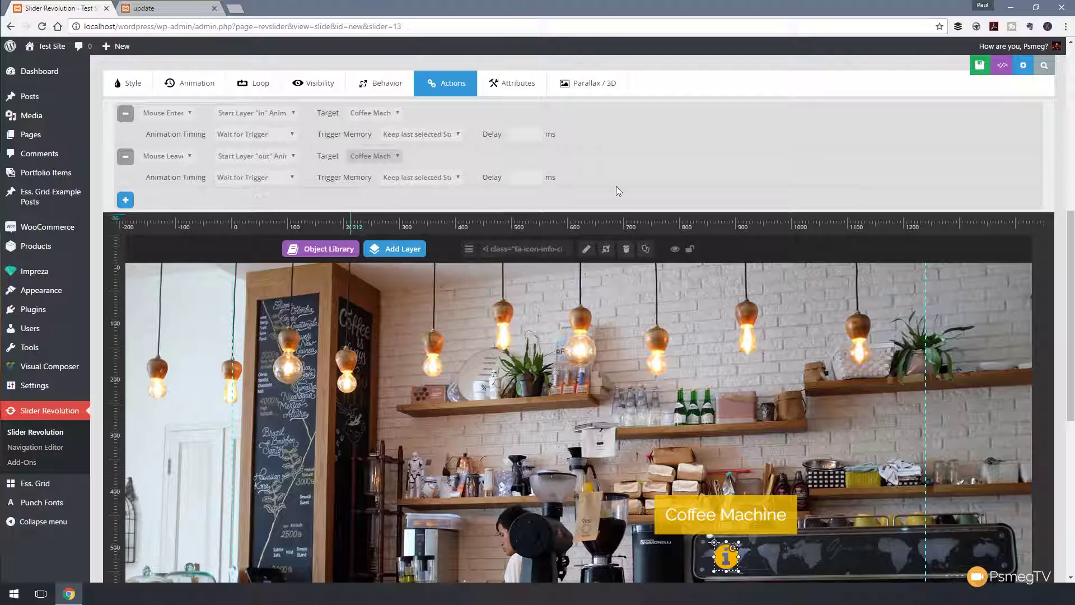
Step: Save the slide, test the icon's hover behaviour on the update page, and return to the slide editor
left_click(963, 66)
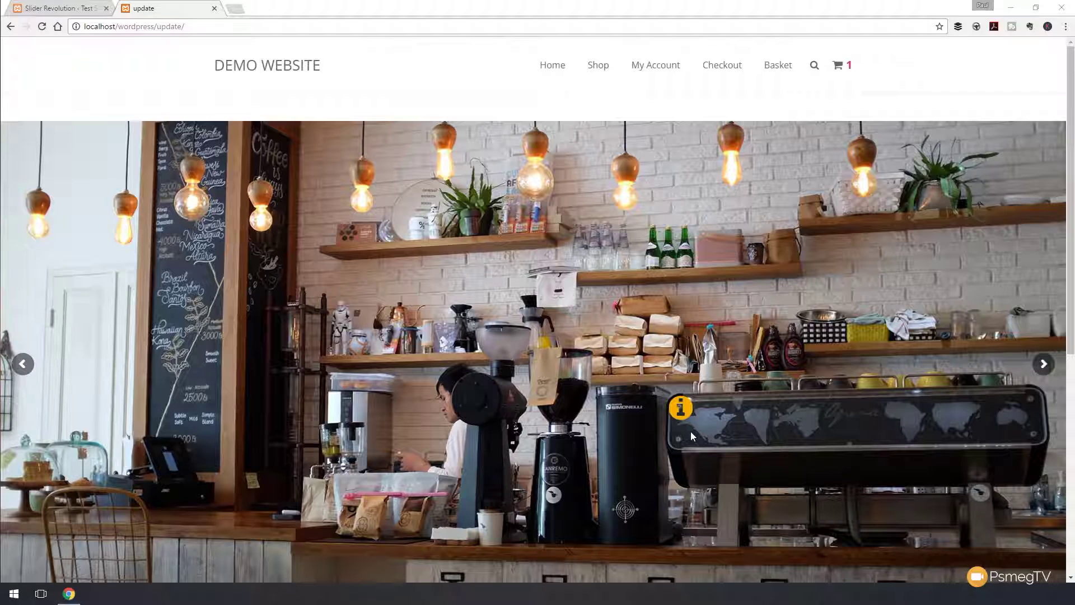
mouse_move(687, 422)
left_click(40, 9)
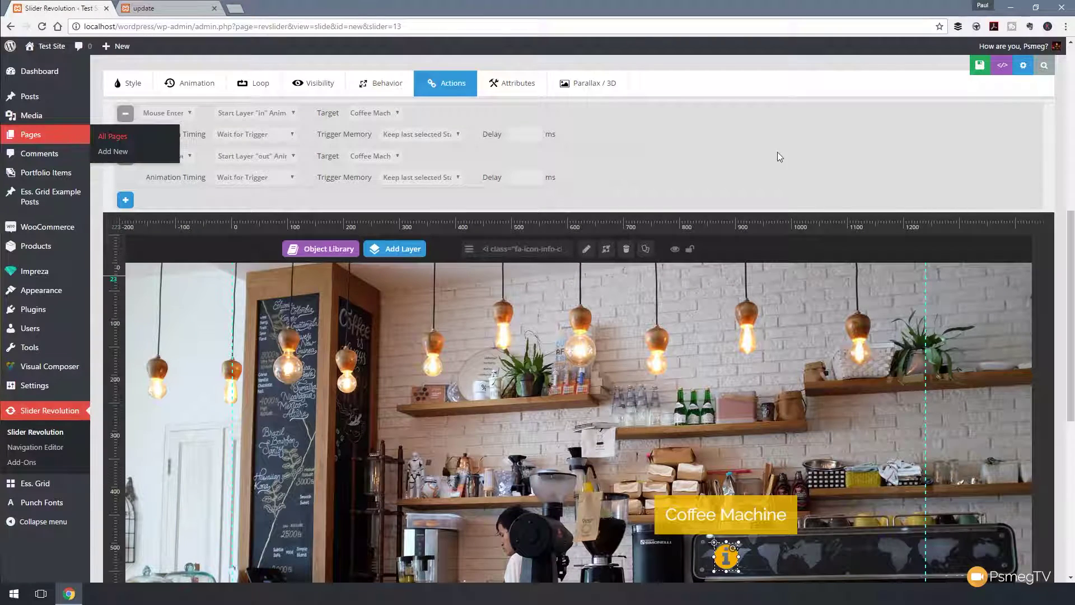
Step: Add a layer group to the timeline and name it "coffee group"
scroll(891, 204, "down", 3)
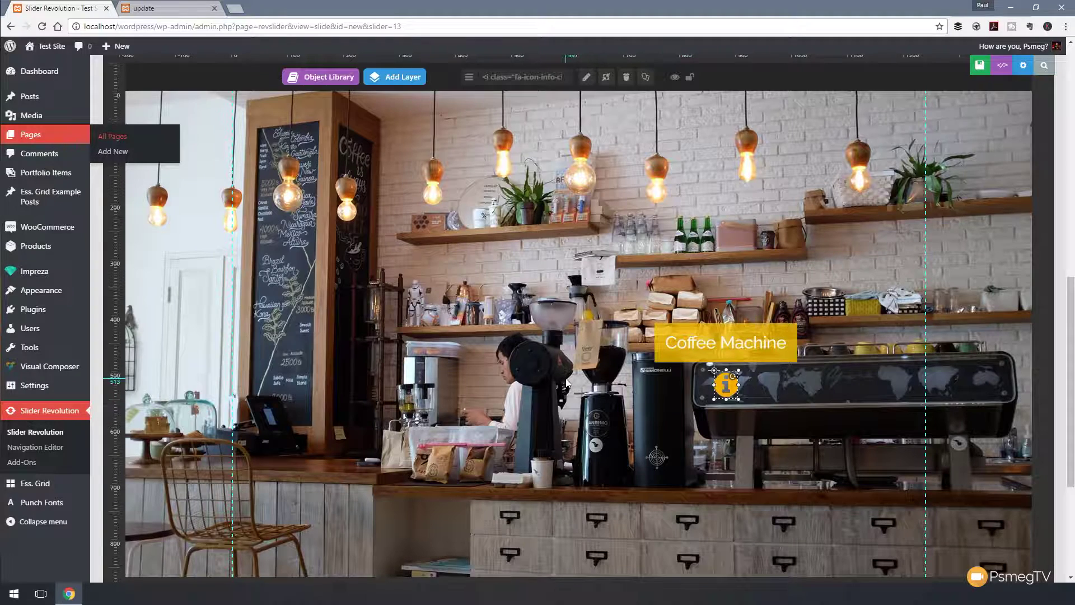
scroll(567, 383, "down", 4)
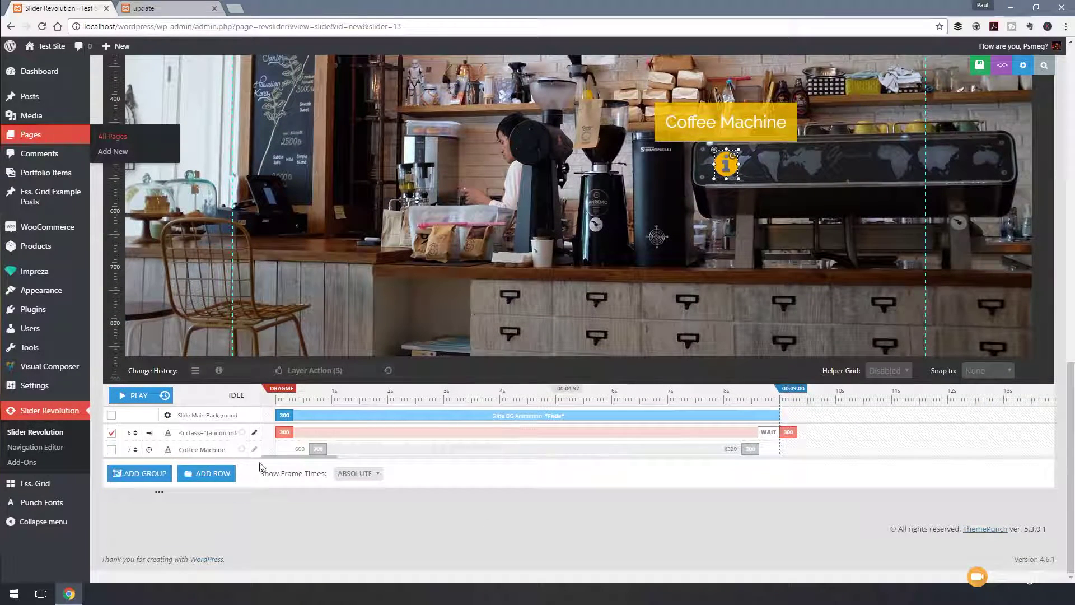
left_click(146, 479)
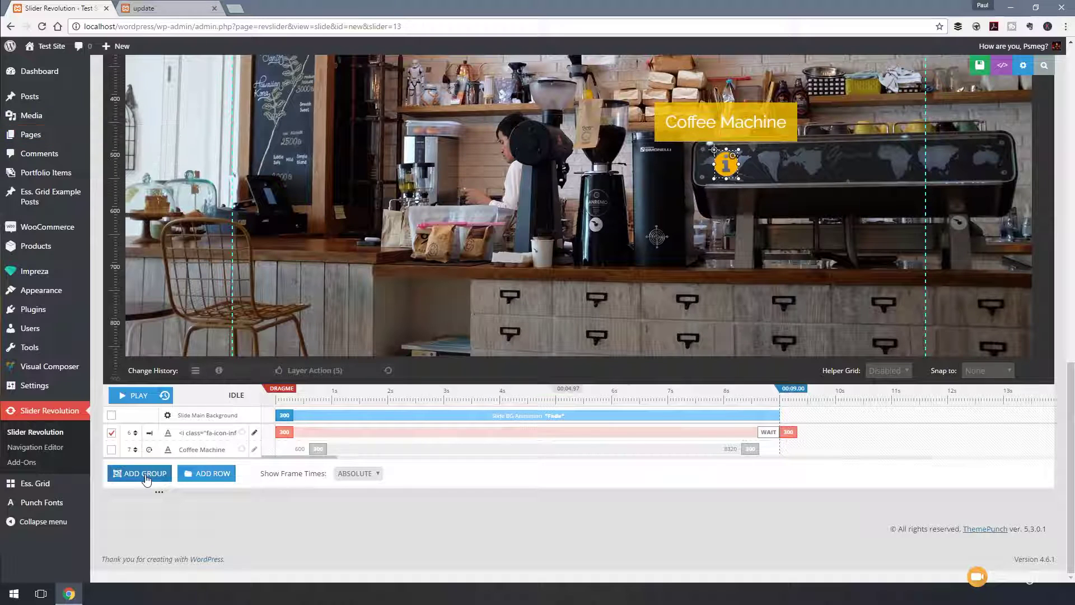
left_click(210, 470)
left_click_drag(210, 470, 175, 468)
type("coffee group")
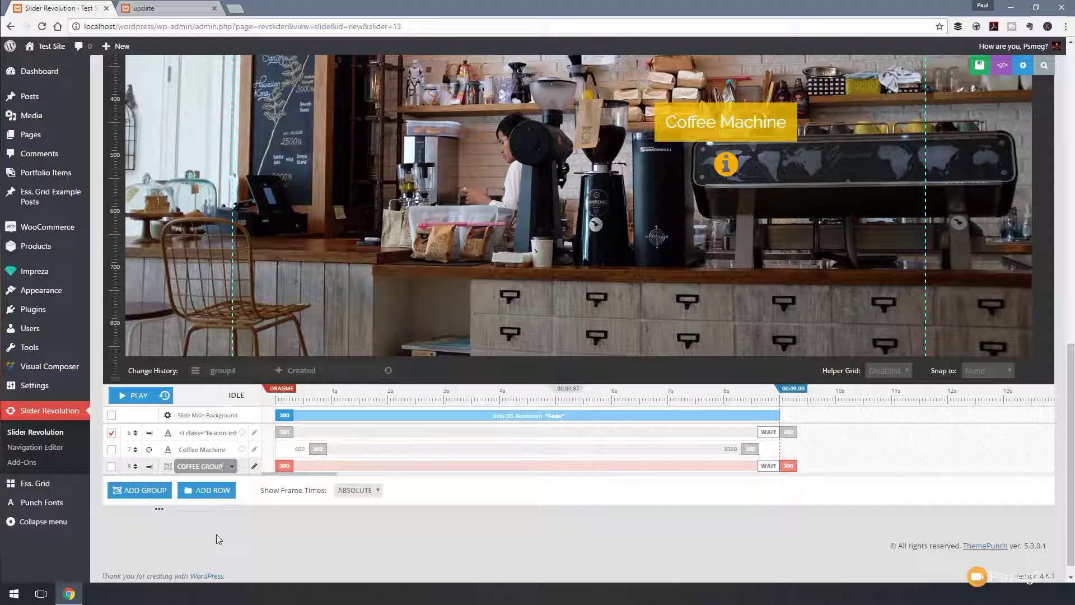
key("Return")
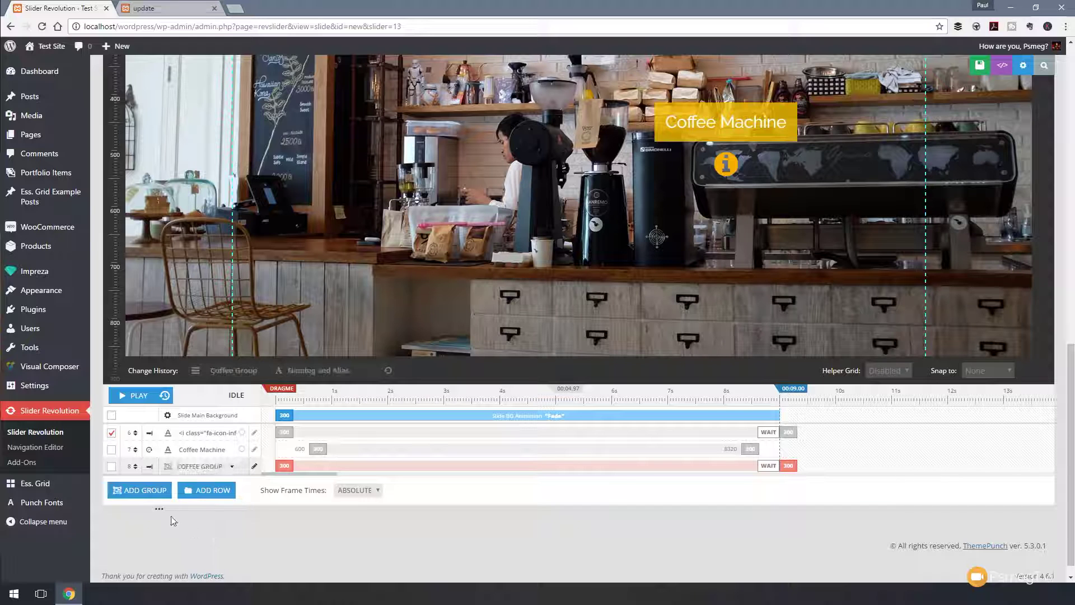
Step: Move the empty Coffee Group box below the info icon, over the counter in front of the coffee machine
scroll(433, 512, "up", 3)
scroll(432, 511, "up", 2)
mouse_move(333, 202)
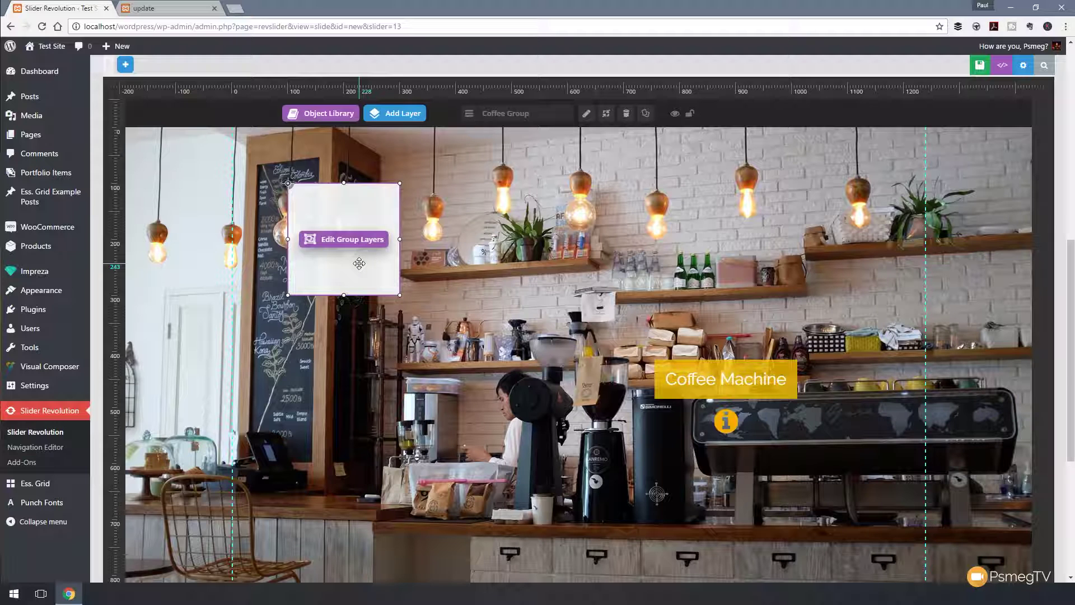
left_click_drag(306, 191, 688, 466)
scroll(665, 269, "down", 3)
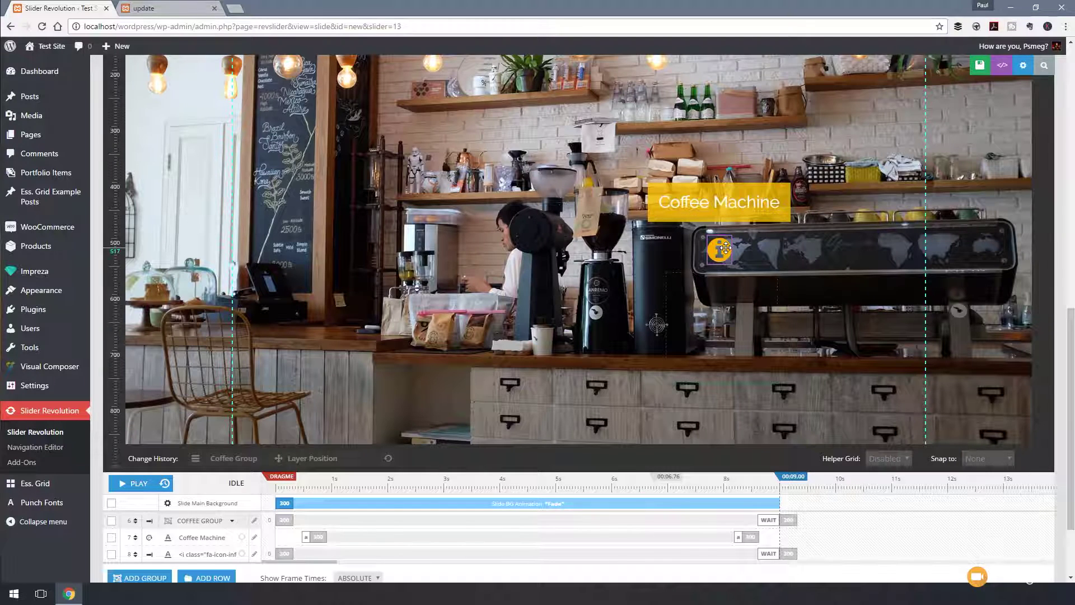
Step: Move the info icon layer into the Coffee Group and position it near the middle of the group box
scroll(726, 248, "up", 2)
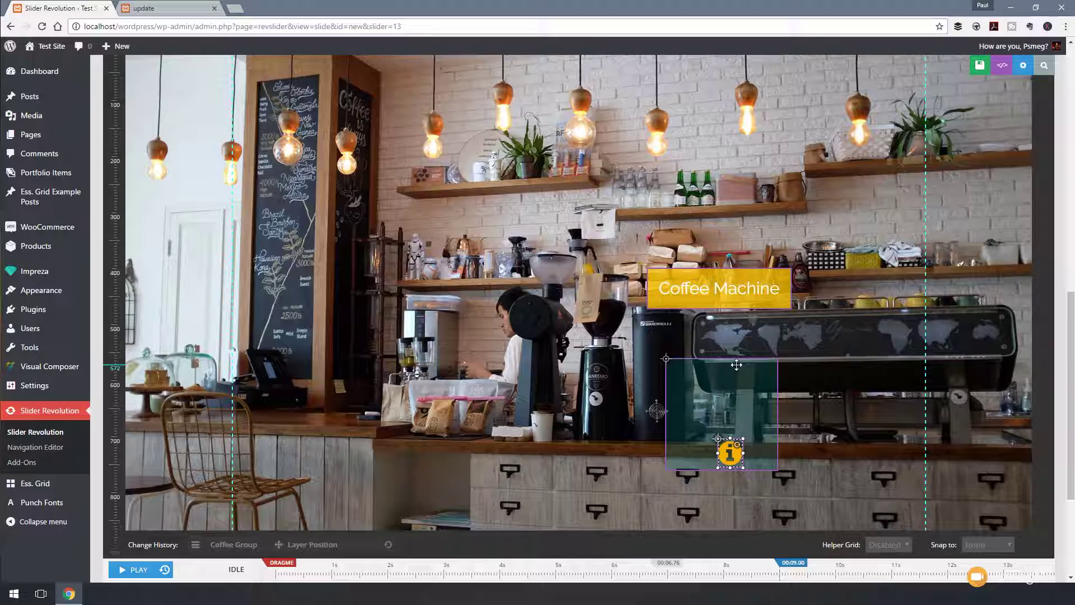
left_click_drag(736, 365, 729, 391)
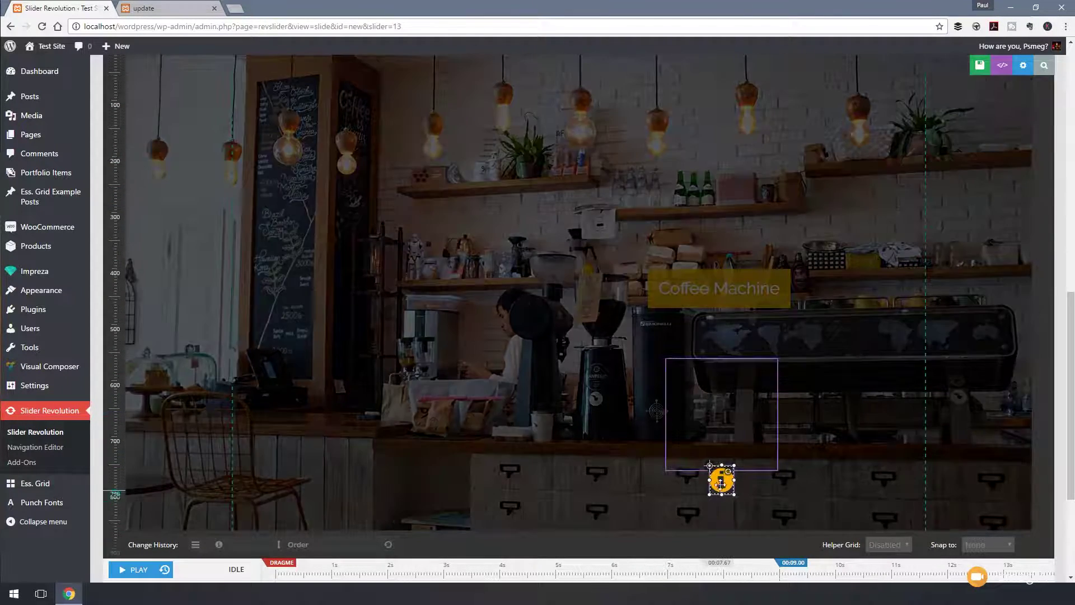
left_click_drag(724, 480, 726, 417)
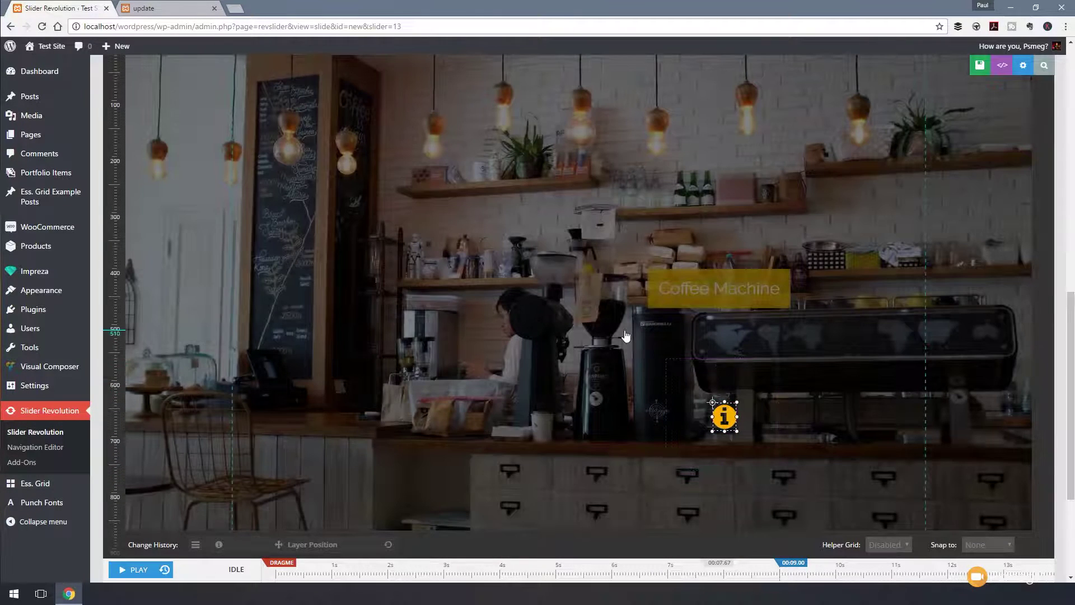
left_click(626, 335)
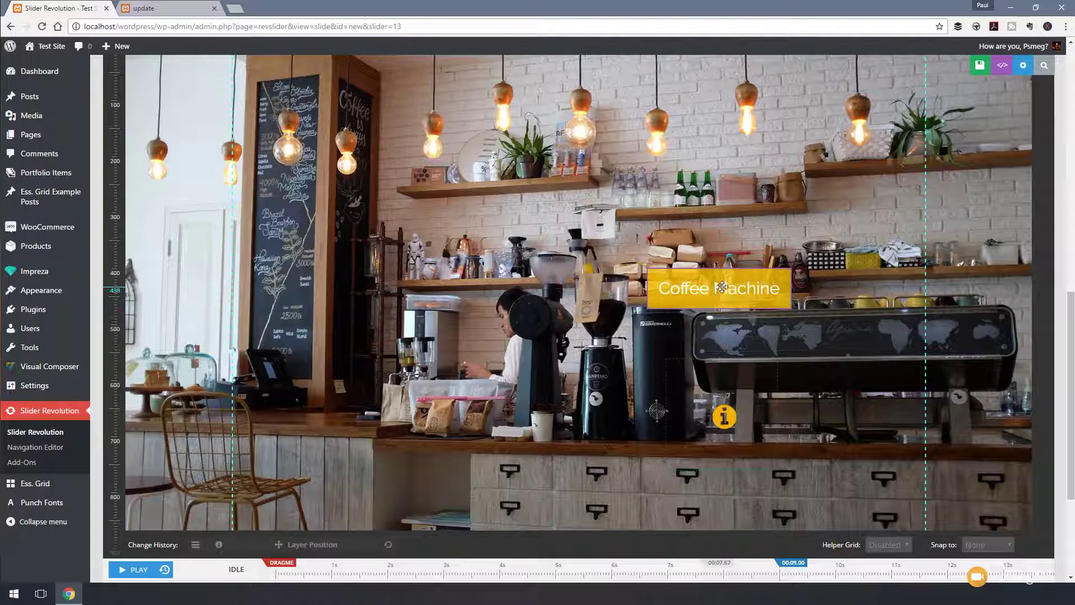
Step: Move the Coffee Machine label into the Coffee Group above the icon and fine-tune the icon's position beneath it
scroll(722, 288, "down", 1)
left_click_drag(722, 288, 728, 378)
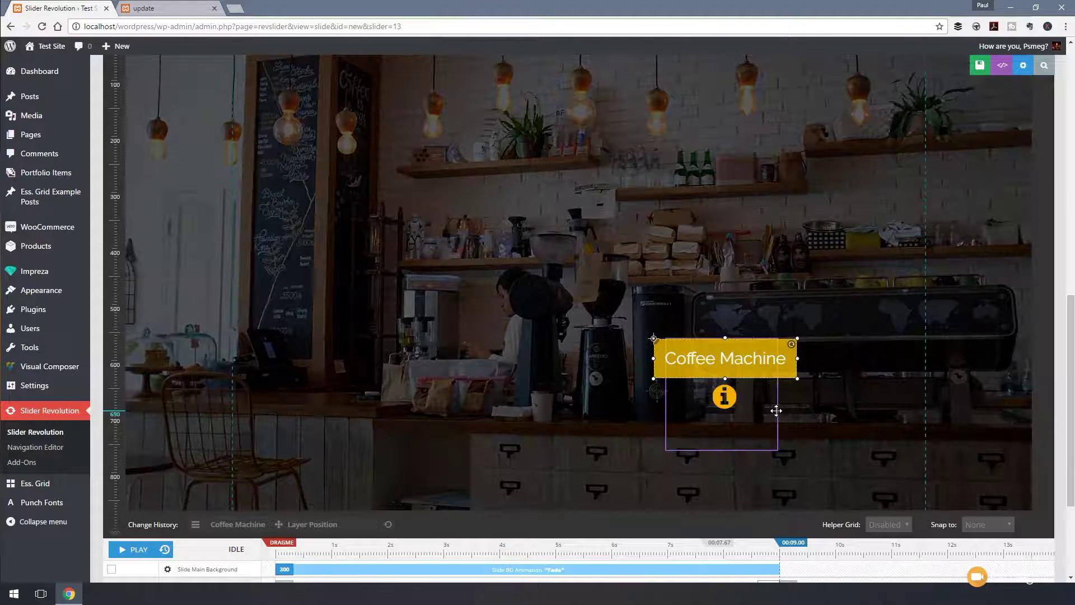
left_click(722, 399)
scroll(721, 407, "up", 1)
left_click_drag(720, 407, 720, 405)
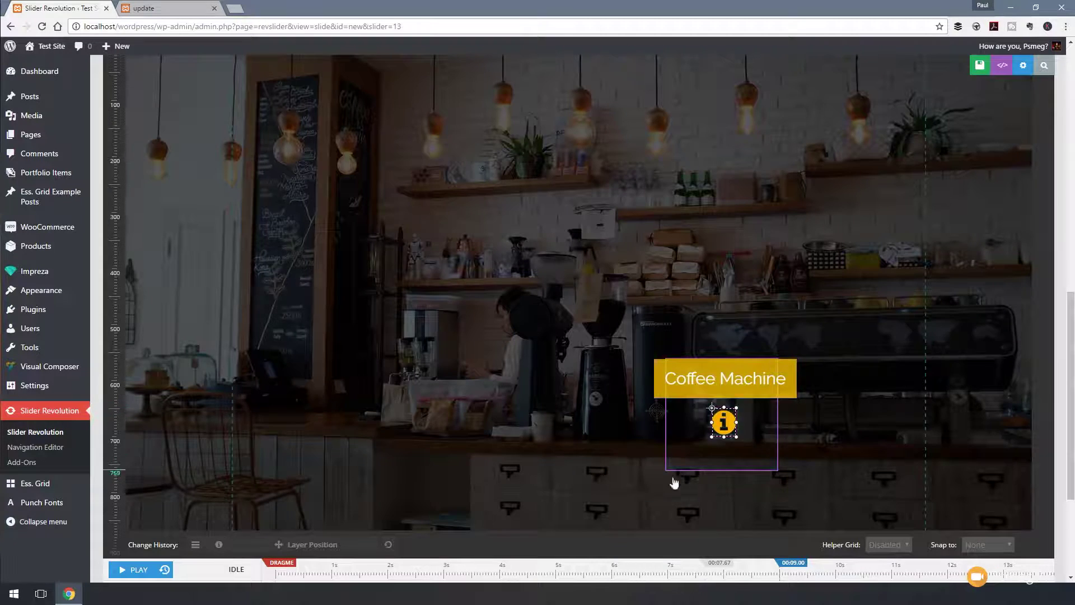
left_click_drag(665, 473, 668, 468)
left_click_drag(723, 427, 734, 401)
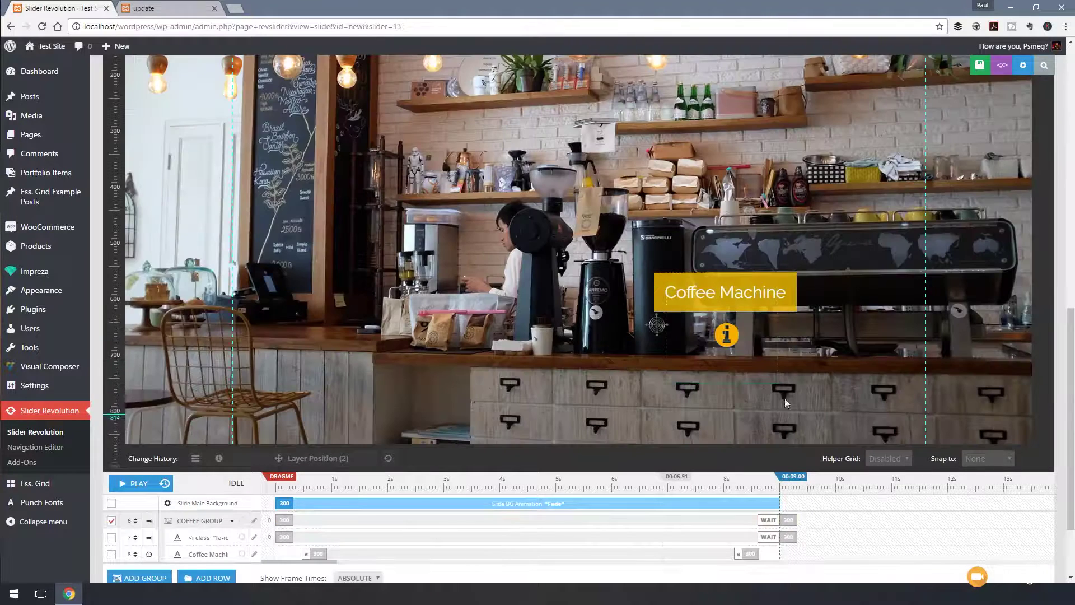
Step: Move the Coffee Group up beside the coffee machine, then widen and shorten its box to fit the label and icon
left_click_drag(723, 370, 553, 279)
left_click_drag(510, 198, 618, 181)
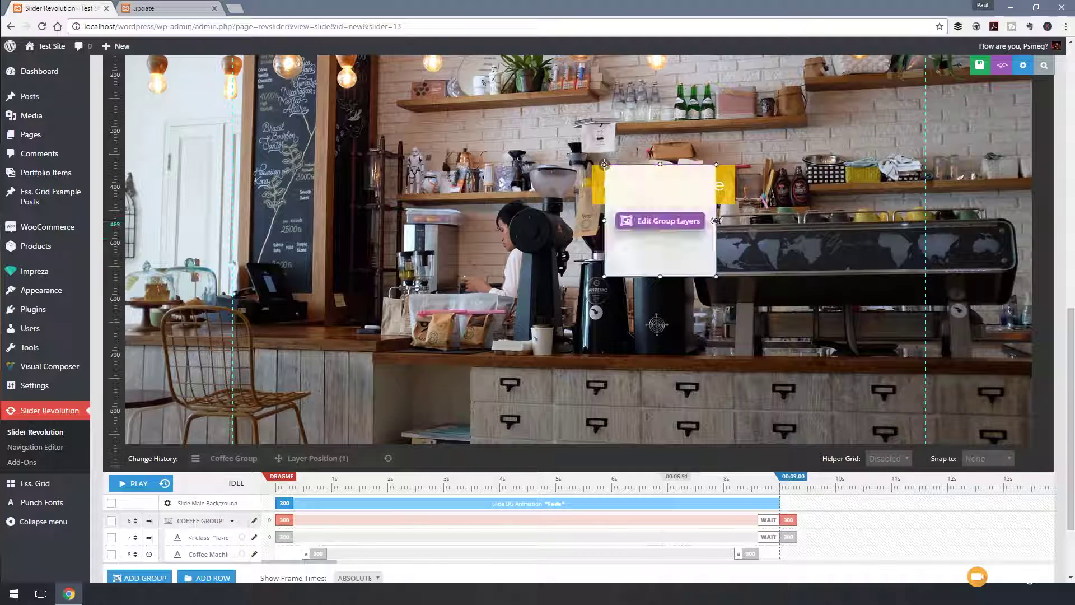
left_click(649, 227)
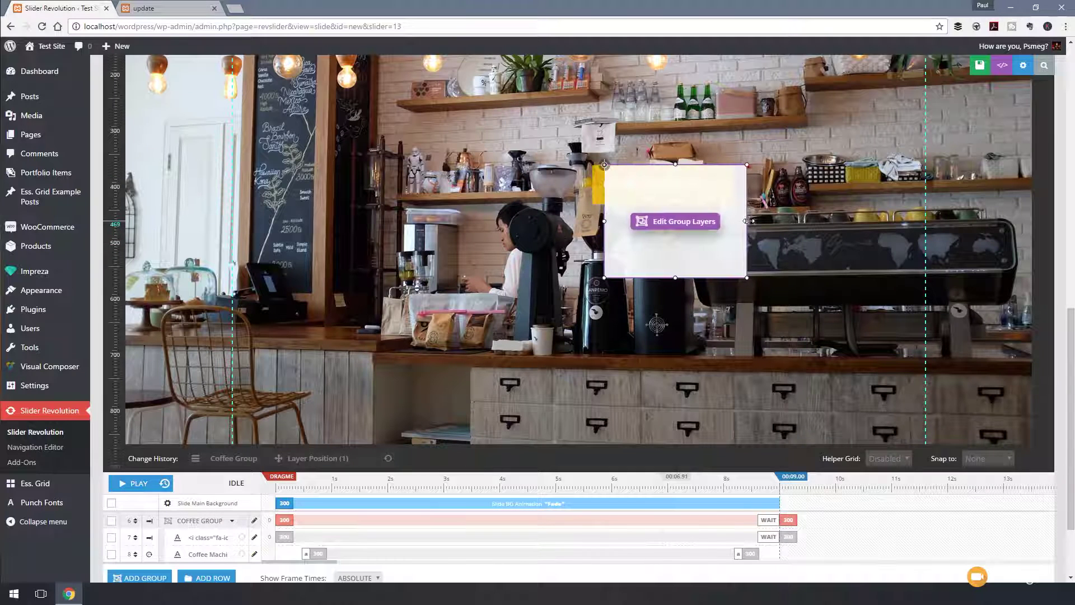
left_click(608, 220)
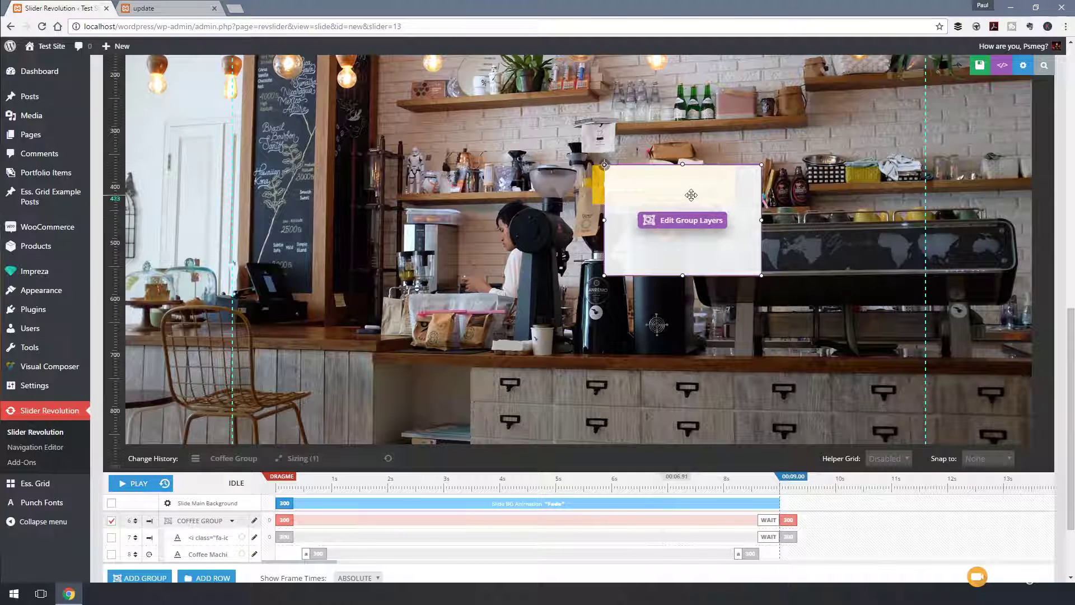
mouse_move(681, 274)
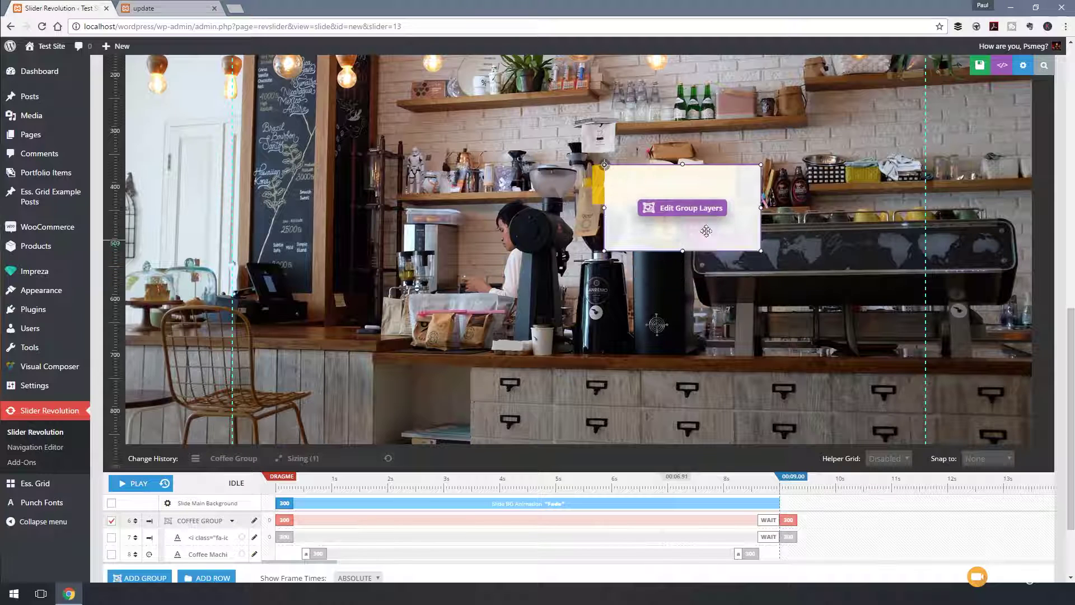
Step: Reposition the Coffee Machine label inside the resized group so it sits centred within the box's width
left_click(649, 211)
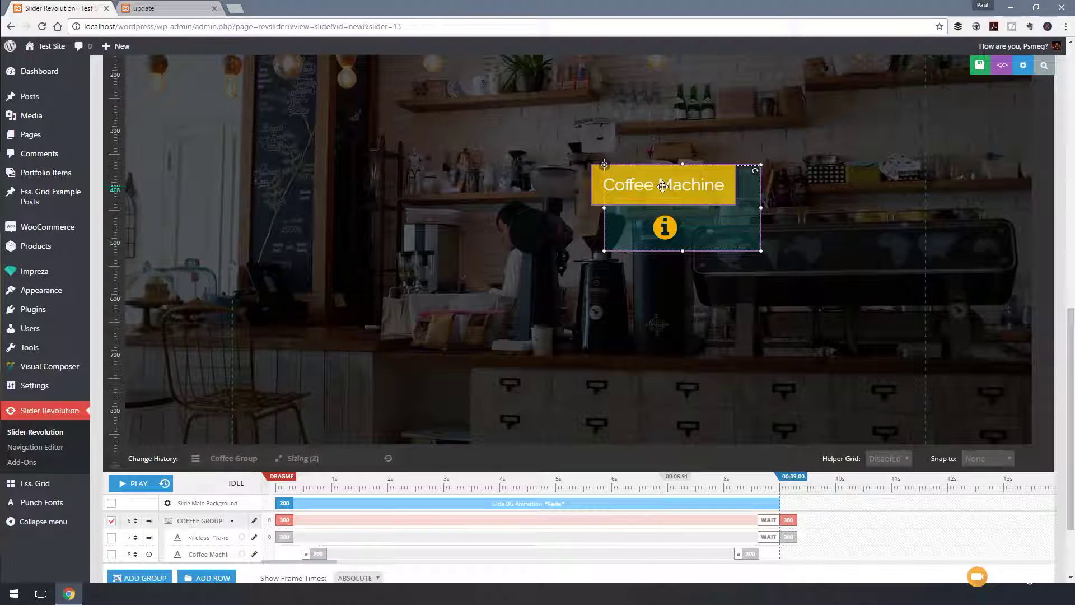
scroll(684, 192, "up", 1)
left_click(683, 200)
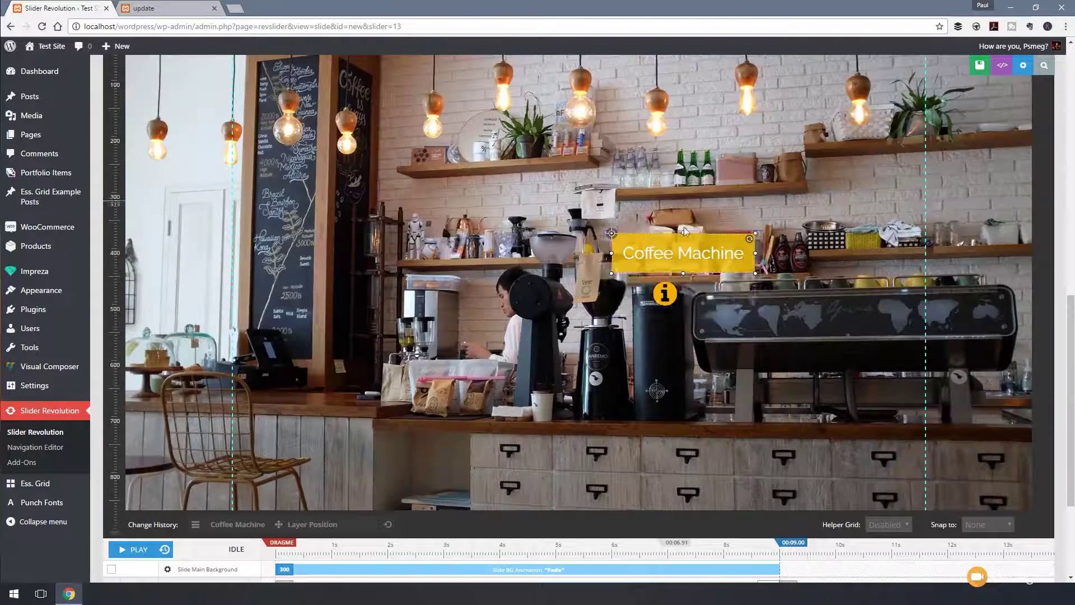
Step: Move the info icon in the Coffee Group so it sits centred beneath the Coffee Machine label
scroll(666, 303, "down", 1)
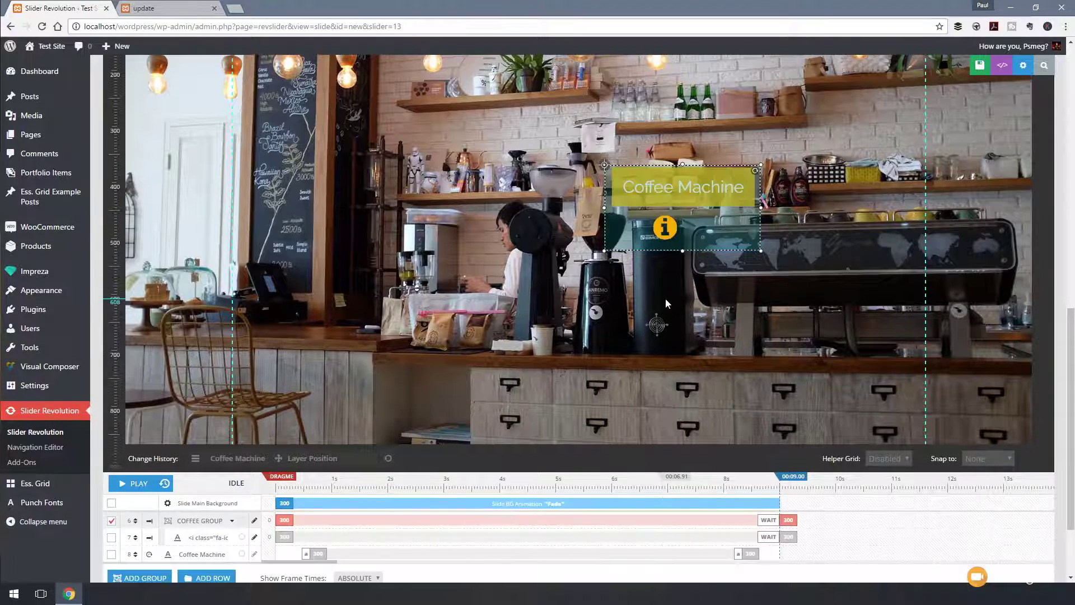
left_click(661, 217)
scroll(686, 233, "up", 1)
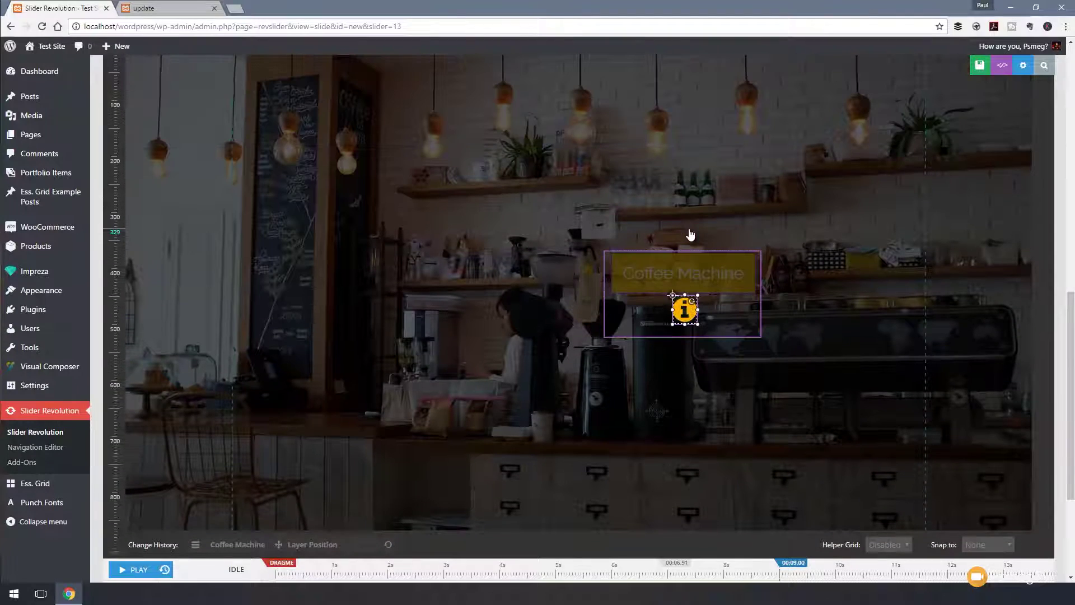
left_click(684, 235)
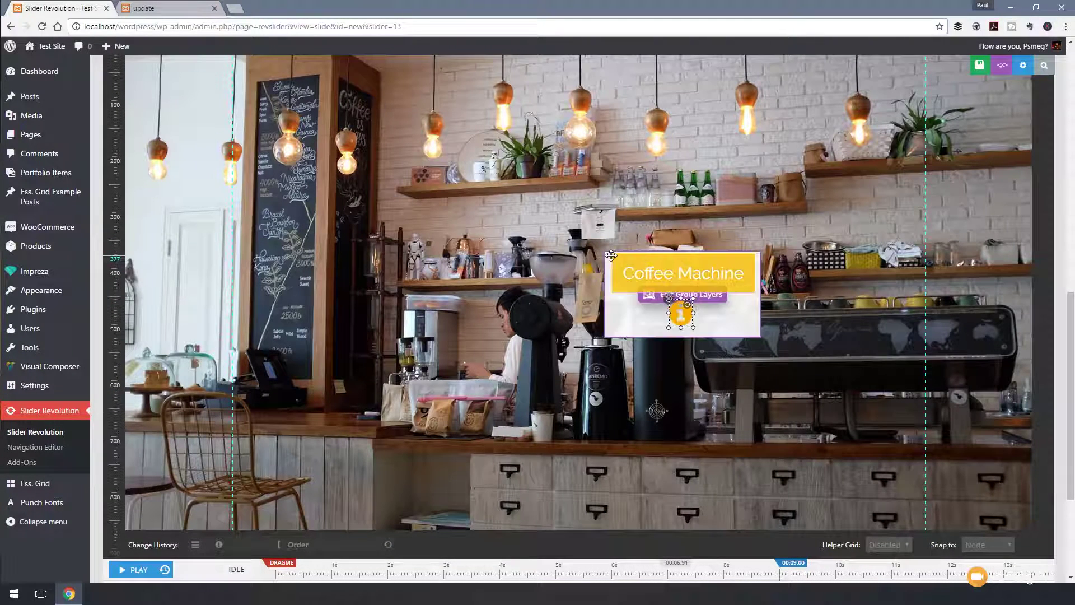
Step: Move the Coffee Group with its label and icon down over the front edge of the coffee machine
scroll(641, 281, "down", 1)
left_click_drag(682, 255, 711, 287)
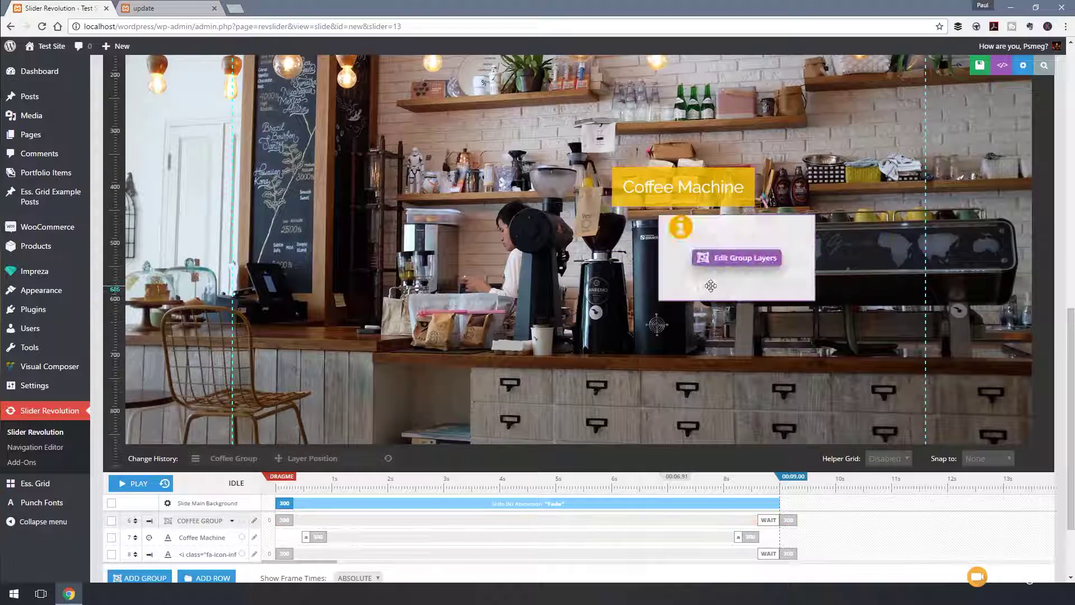
key("ctrl+z")
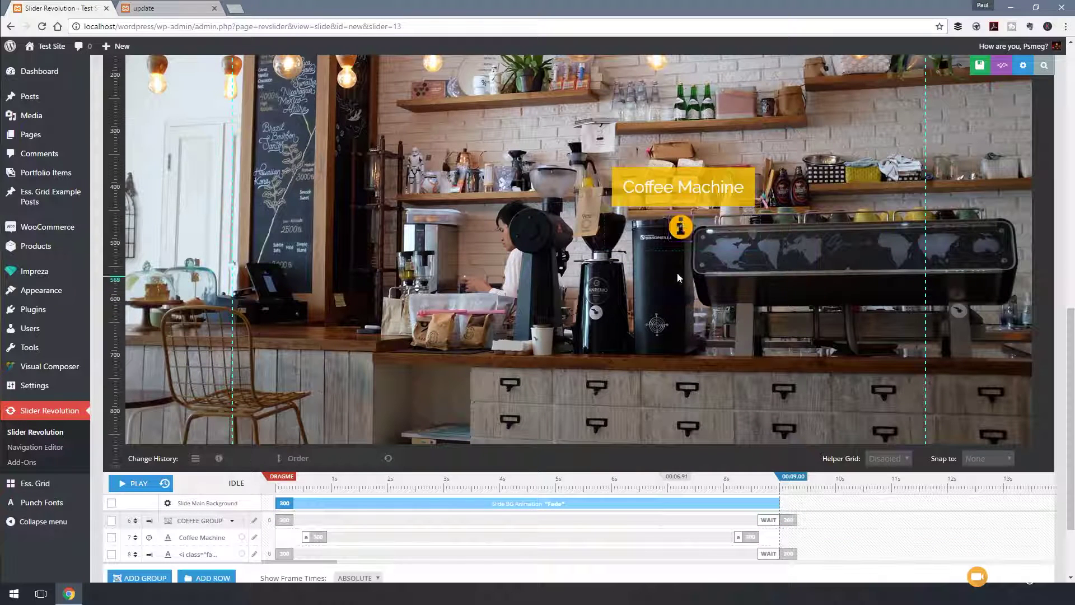
key("ctrl+shift+z")
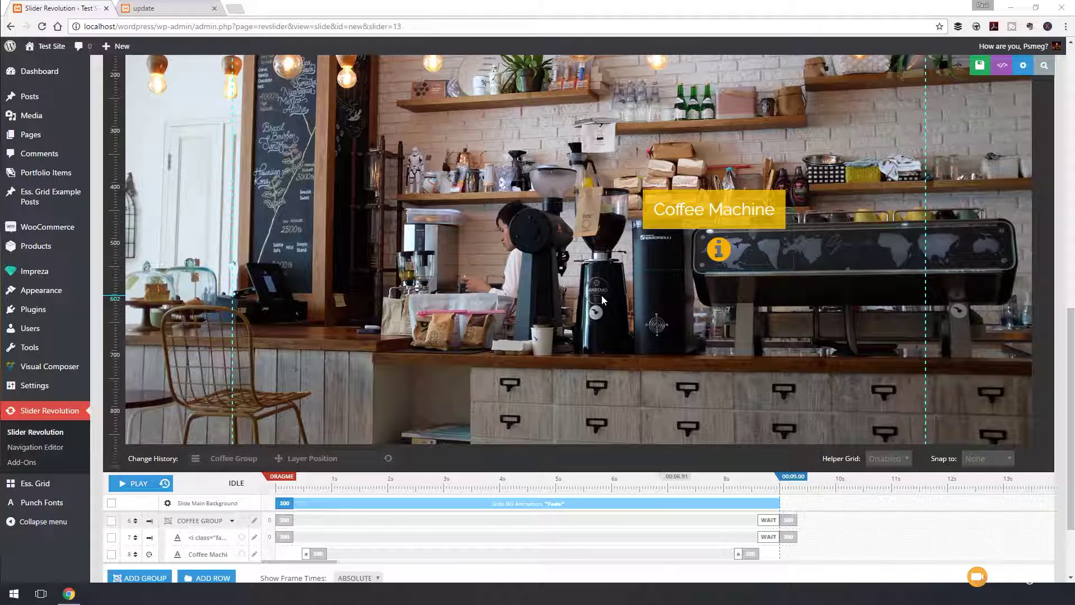
Step: Duplicate the Coffee Group together with its label and icon
left_click(650, 188)
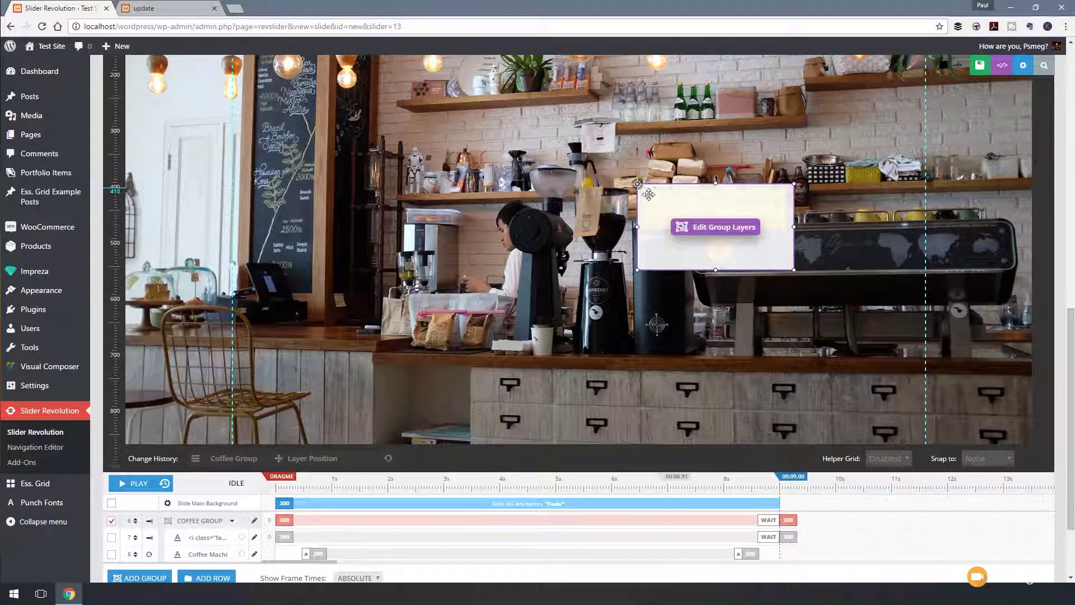
scroll(506, 218, "up", 5)
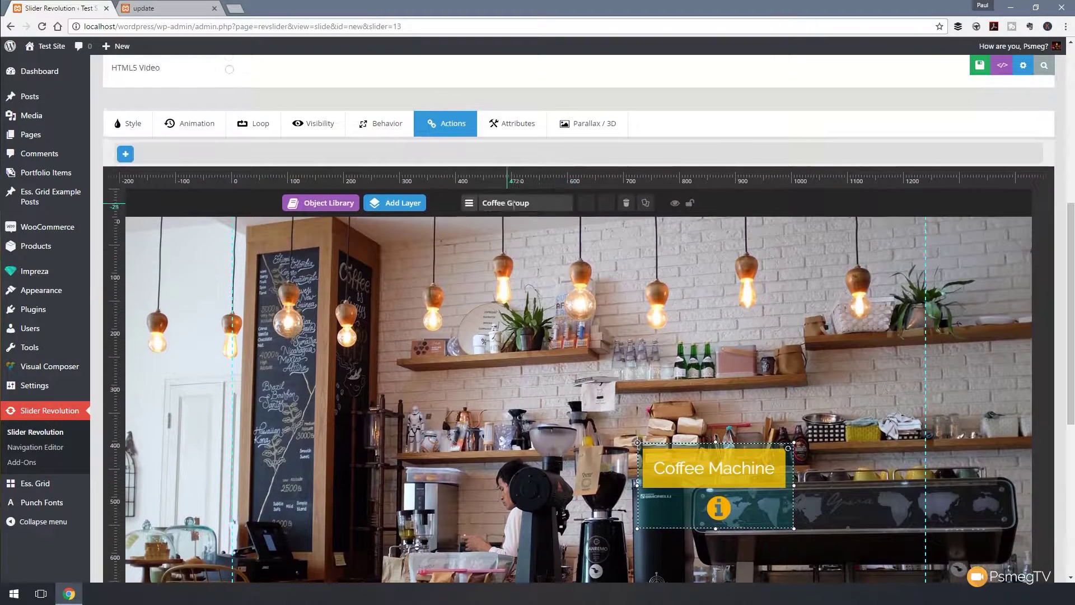
mouse_move(473, 210)
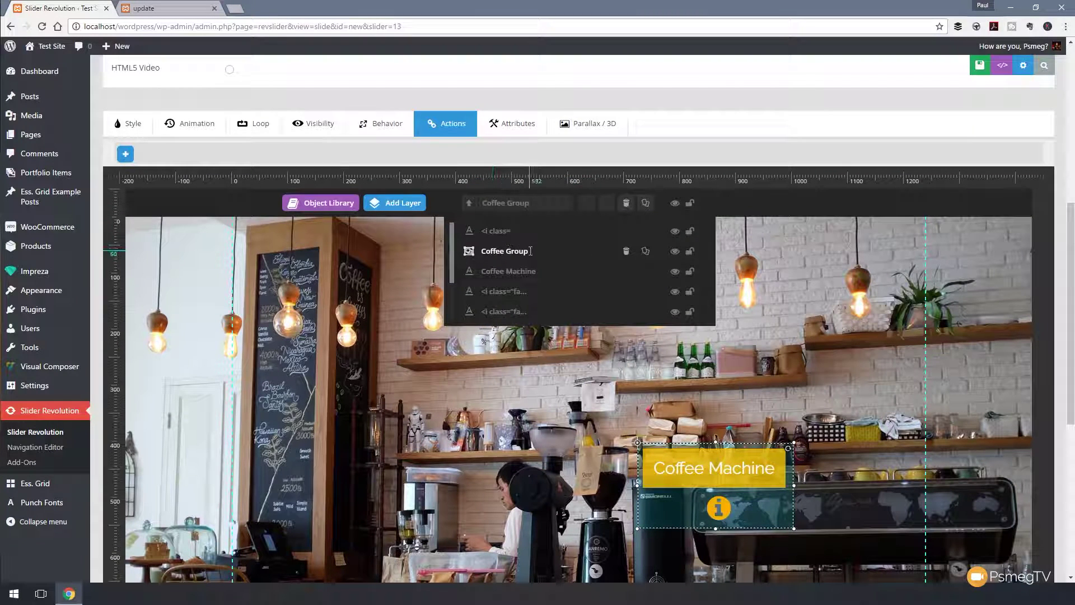
left_click(645, 251)
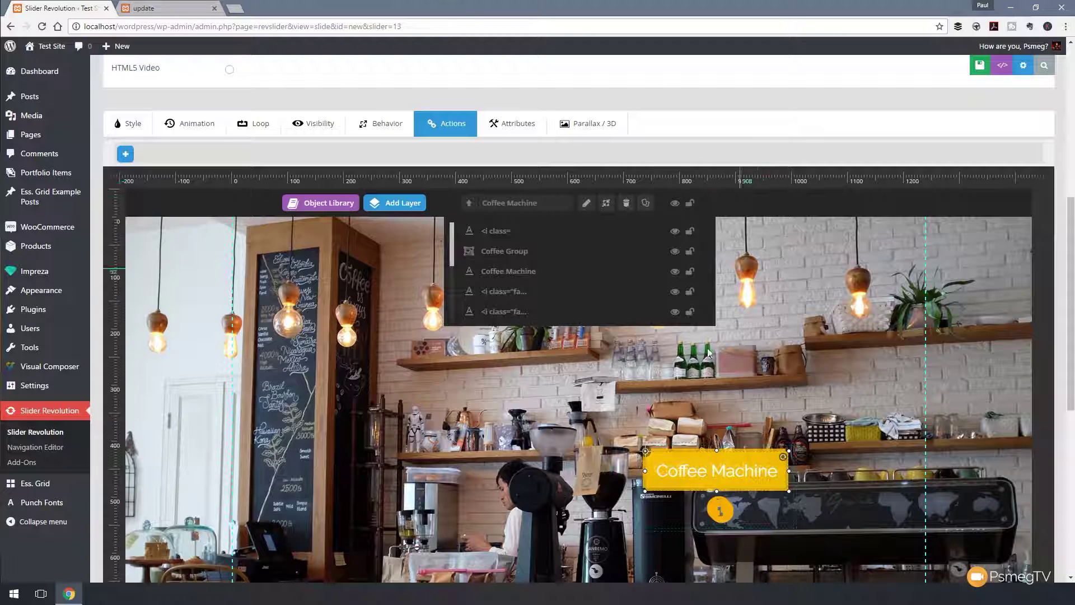
Step: Move the duplicated group up beside the chalkboard among the hanging bulbs
left_click_drag(639, 450, 694, 476)
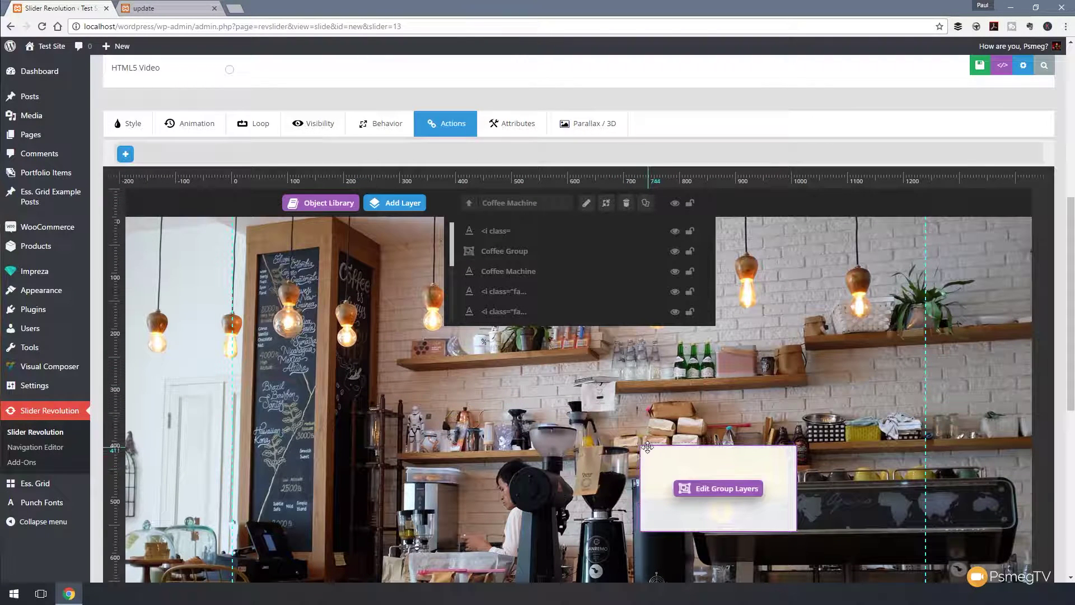
left_click_drag(638, 446, 314, 243)
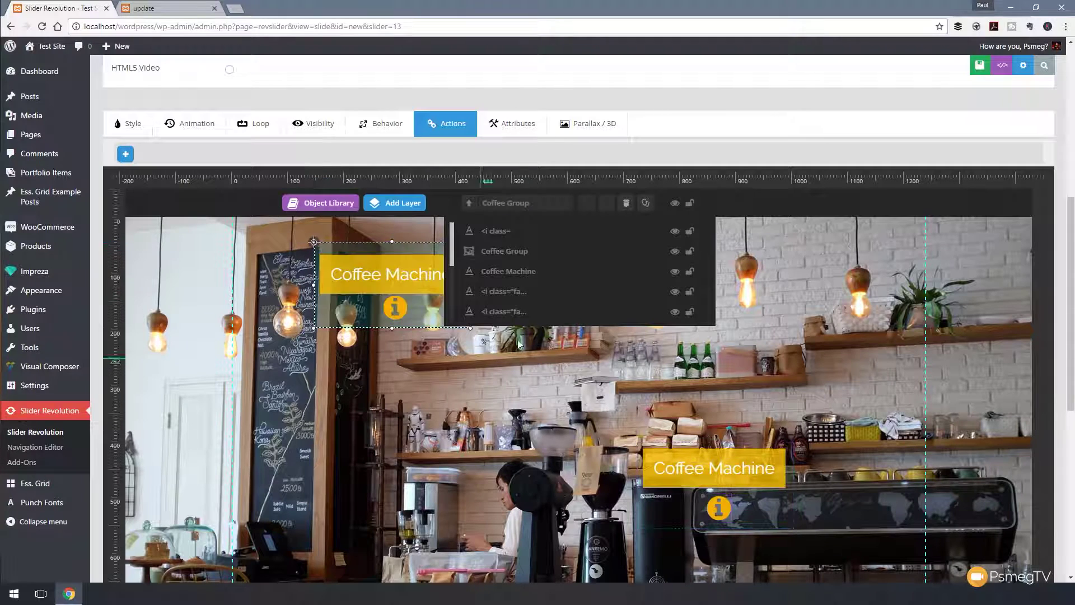
left_click(459, 334)
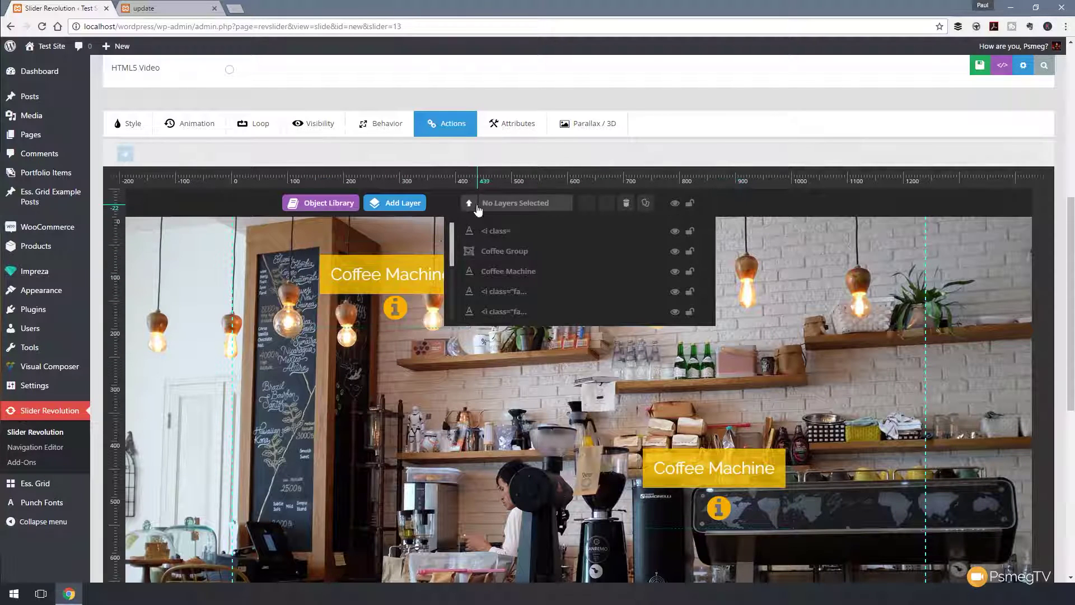
mouse_move(459, 322)
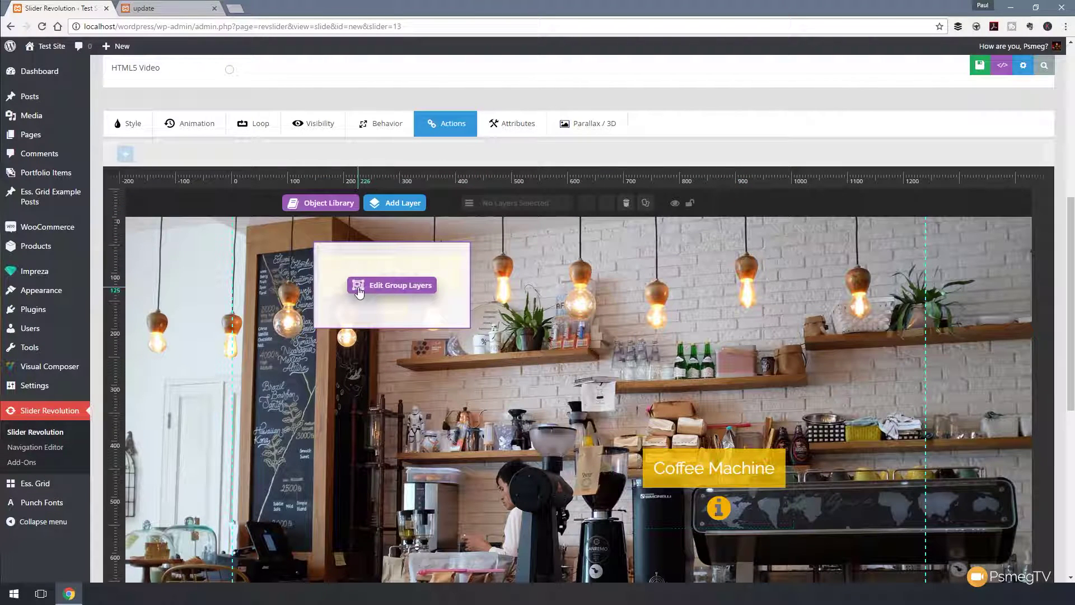
Step: Rename the duplicated group as Light Group in the layer timeline
scroll(451, 303, "down", 2)
left_click(413, 222)
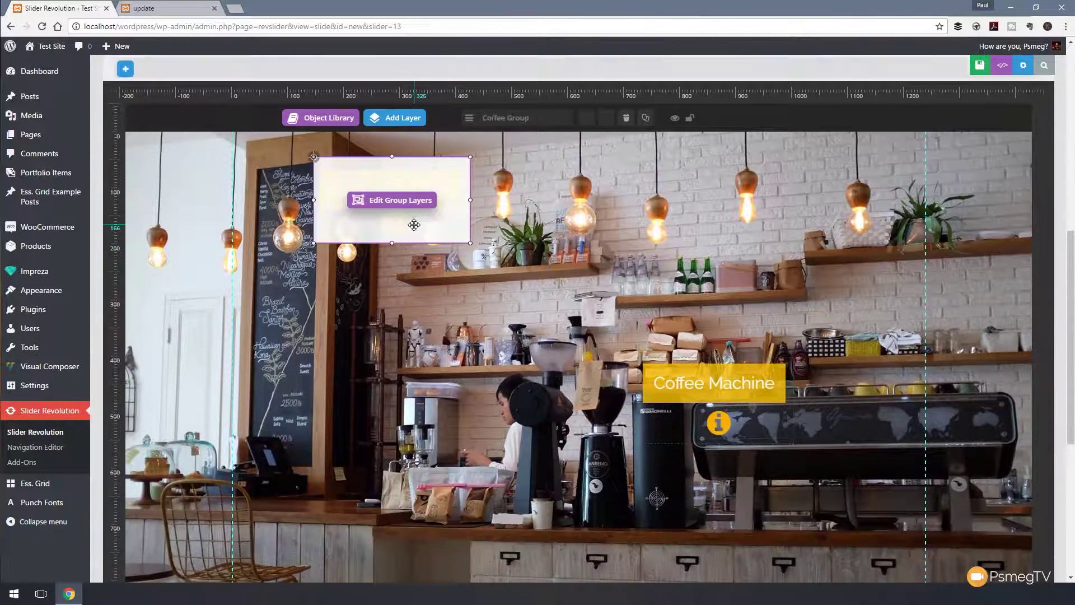
scroll(367, 428, "down", 6)
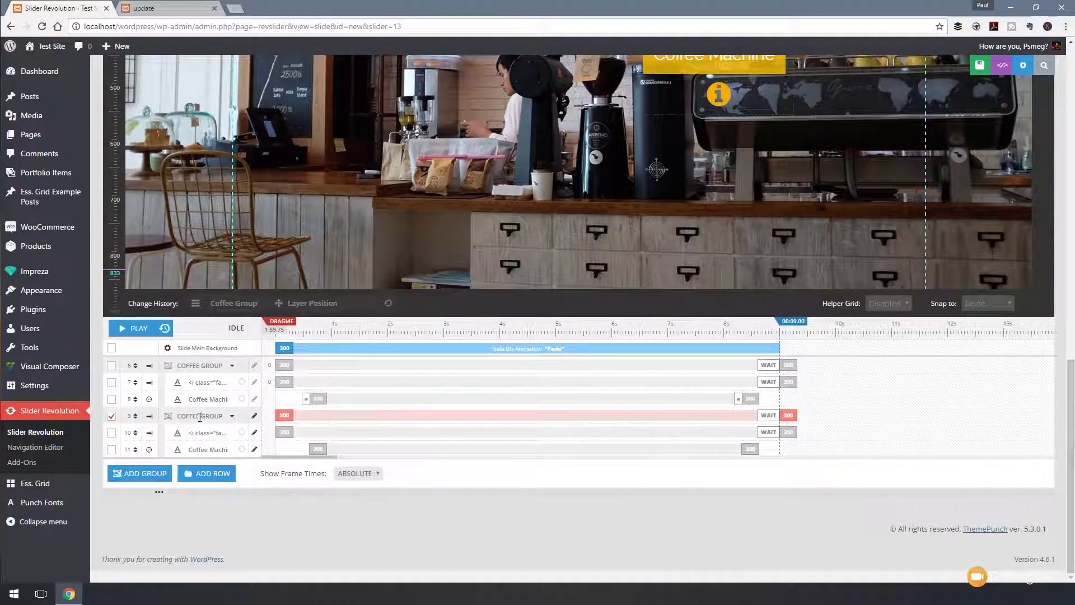
left_click_drag(200, 417, 170, 421)
key("BackSpace")
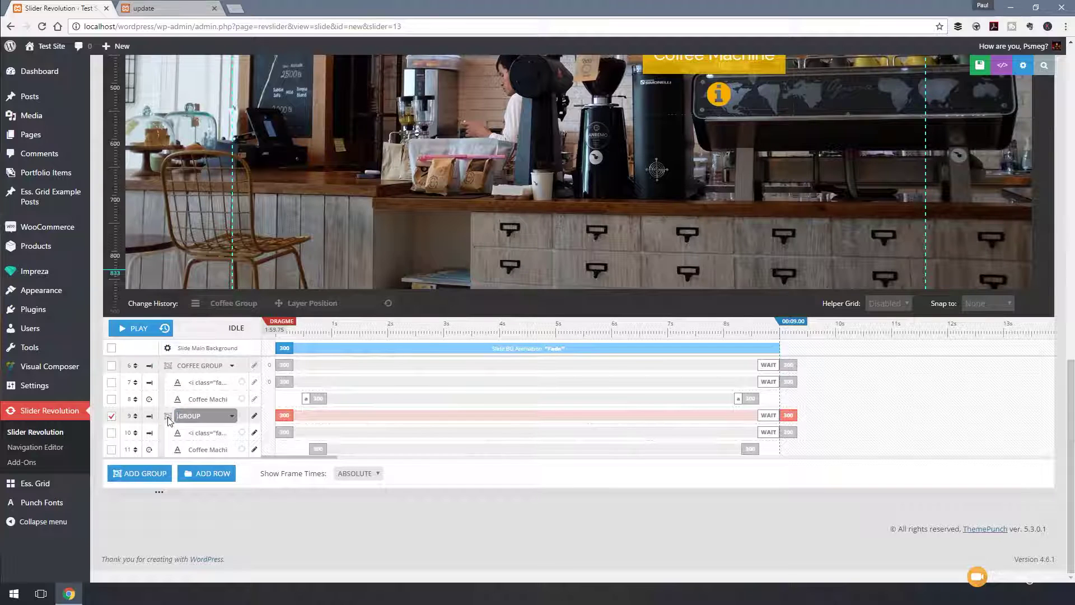
type("LIGHT")
key("Return")
Step: Change the label text inside the Light Group to "Light Bulbs"
left_click(208, 450)
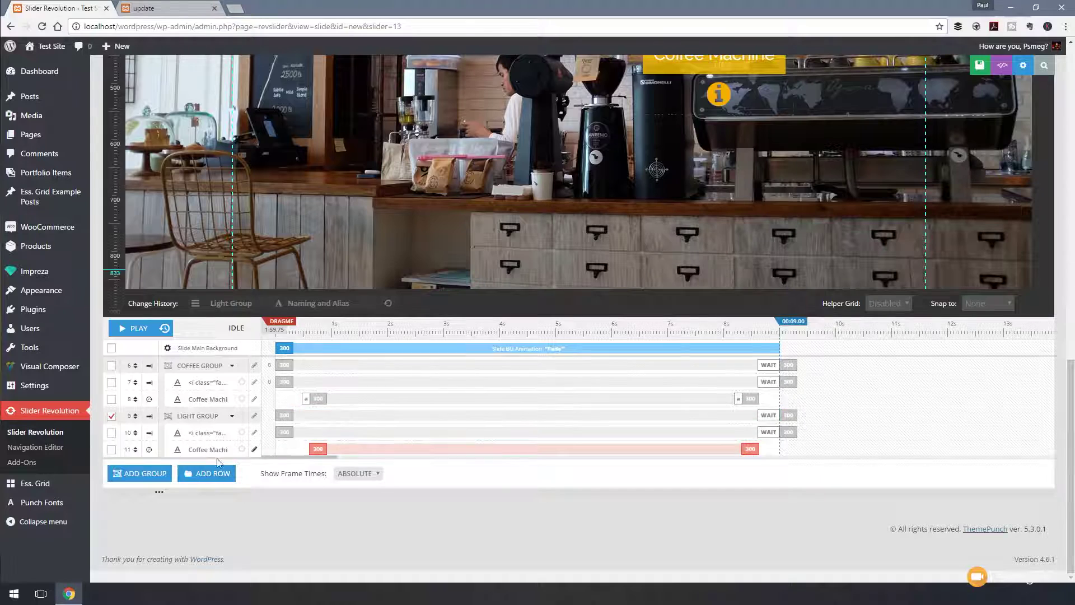
scroll(206, 453, "up", 5)
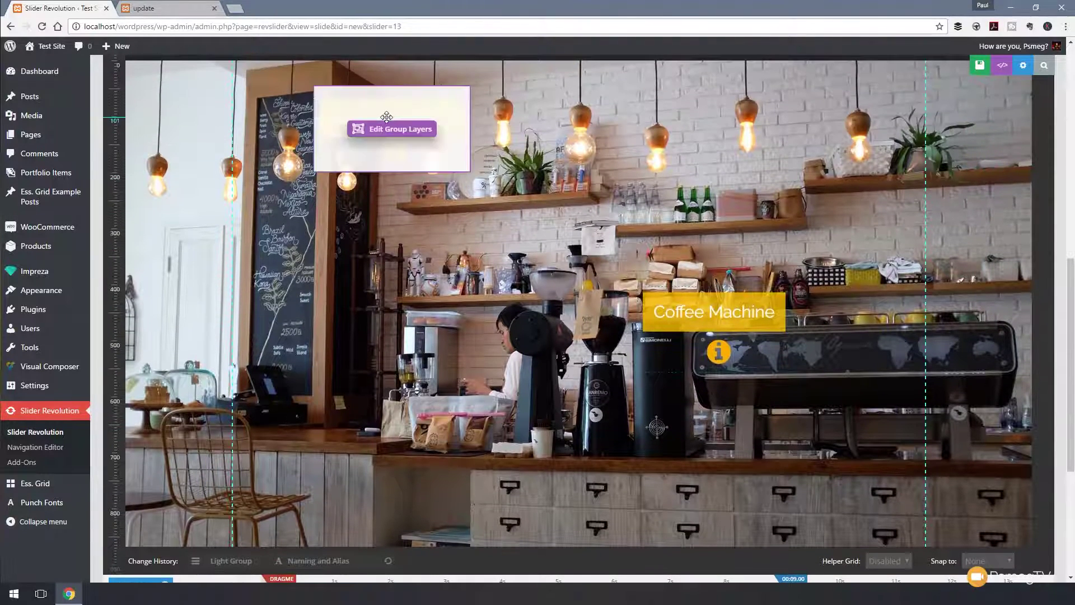
left_click(384, 129)
double_click(382, 120)
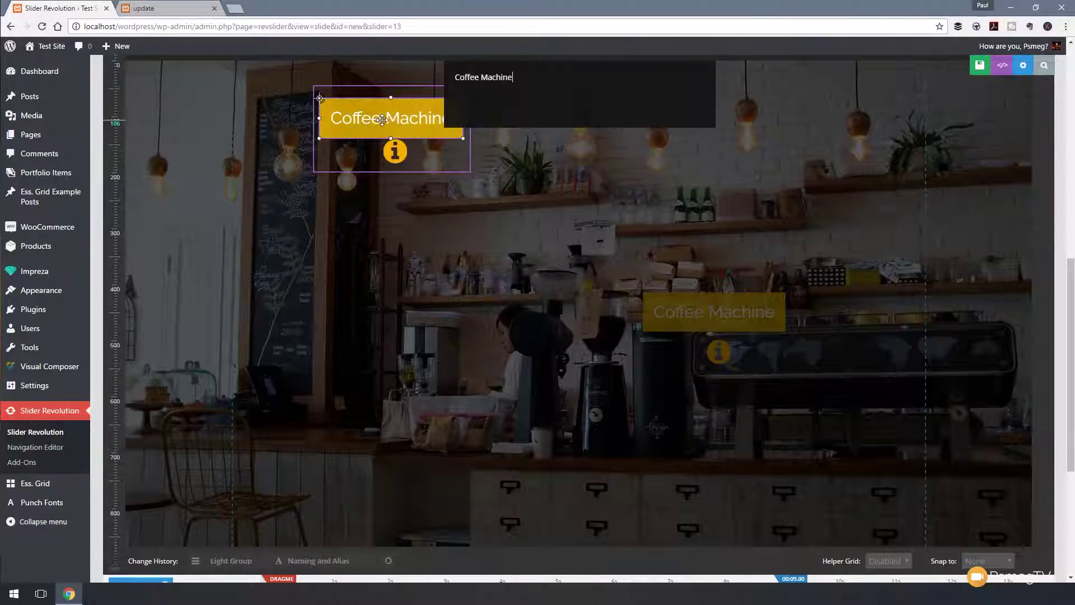
left_click_drag(513, 78, 457, 78)
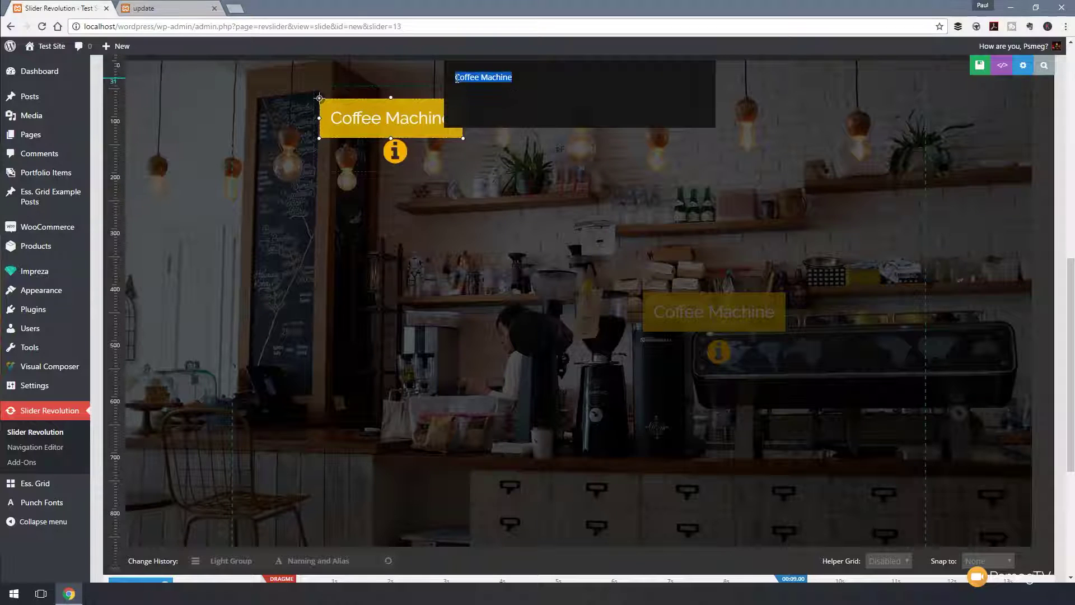
type("Light Bulbs")
left_click(517, 200)
Step: Centre the Light Bulbs label above its info icon within the Light Group, and leave group editing
left_click(356, 126)
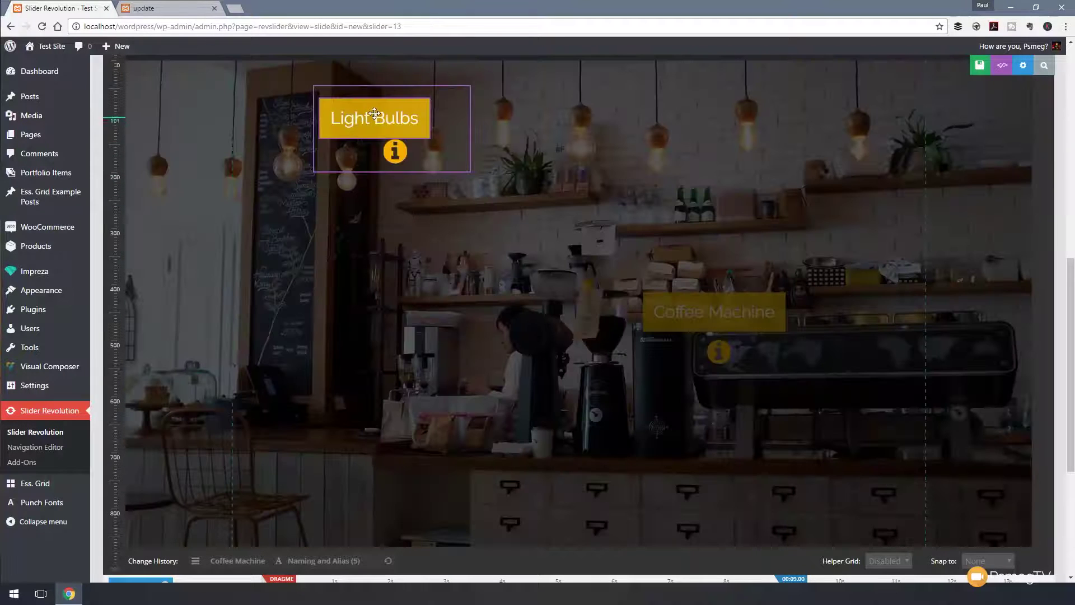
left_click_drag(380, 110, 397, 105)
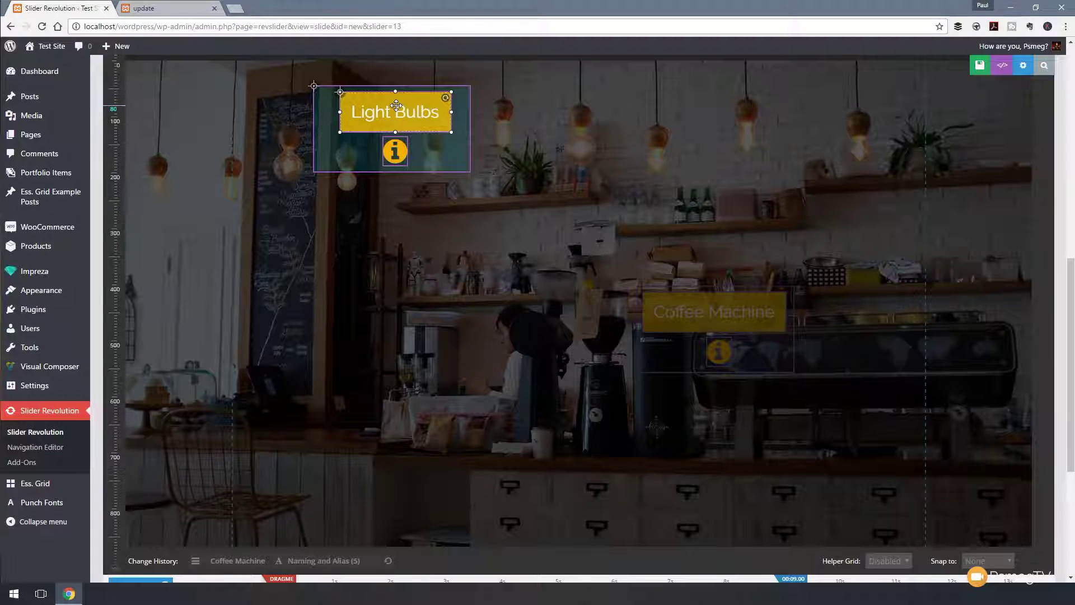
left_click(300, 93)
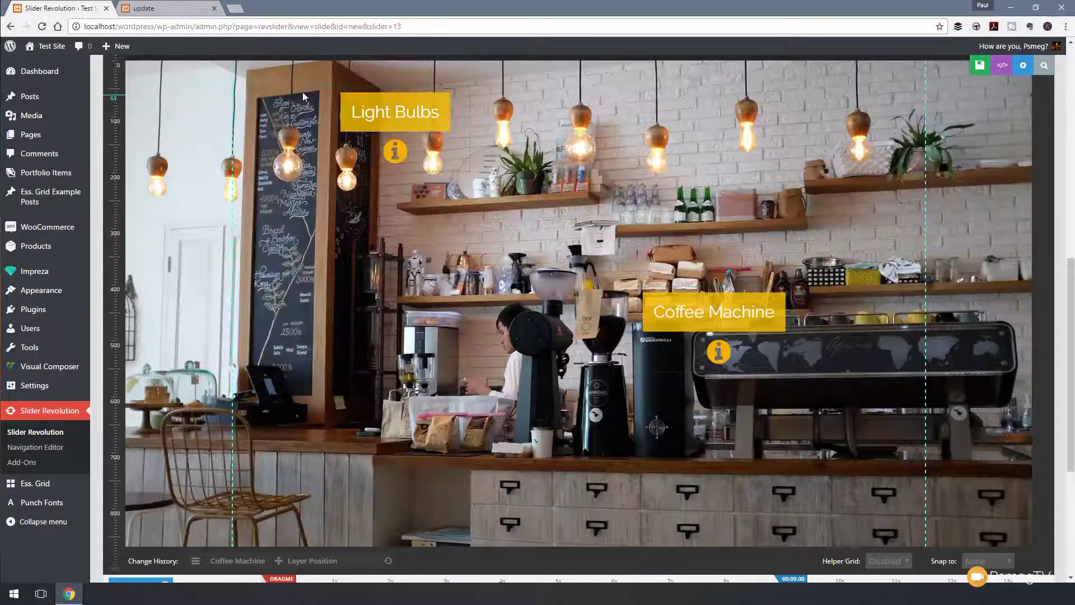
Step: Shift the Light Group so it sits beneath the hanging bulb beside the chalkboard, and save the slide
left_click(315, 93)
left_click_drag(315, 94, 352, 96)
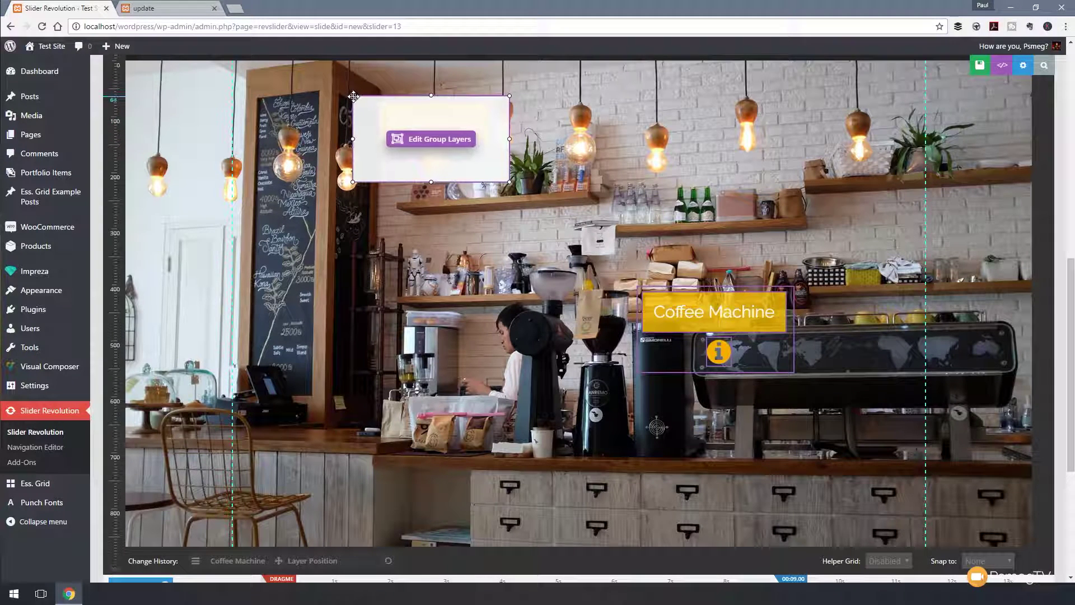
left_click(978, 66)
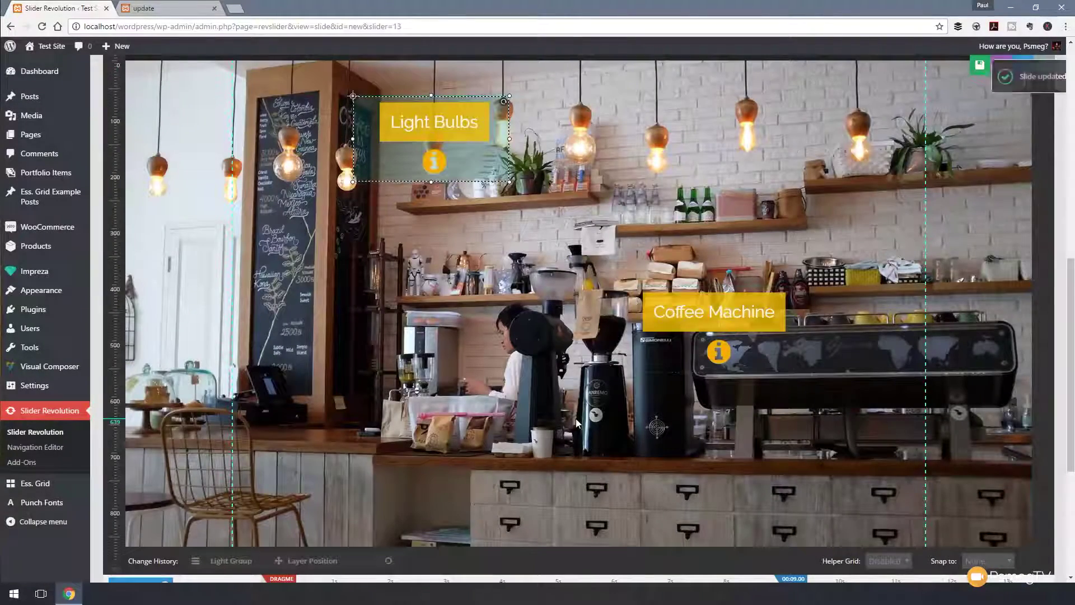
Step: Rename the text layer inside the Light Group as Light Bulbs in the layer timeline
scroll(421, 472, "up", 5)
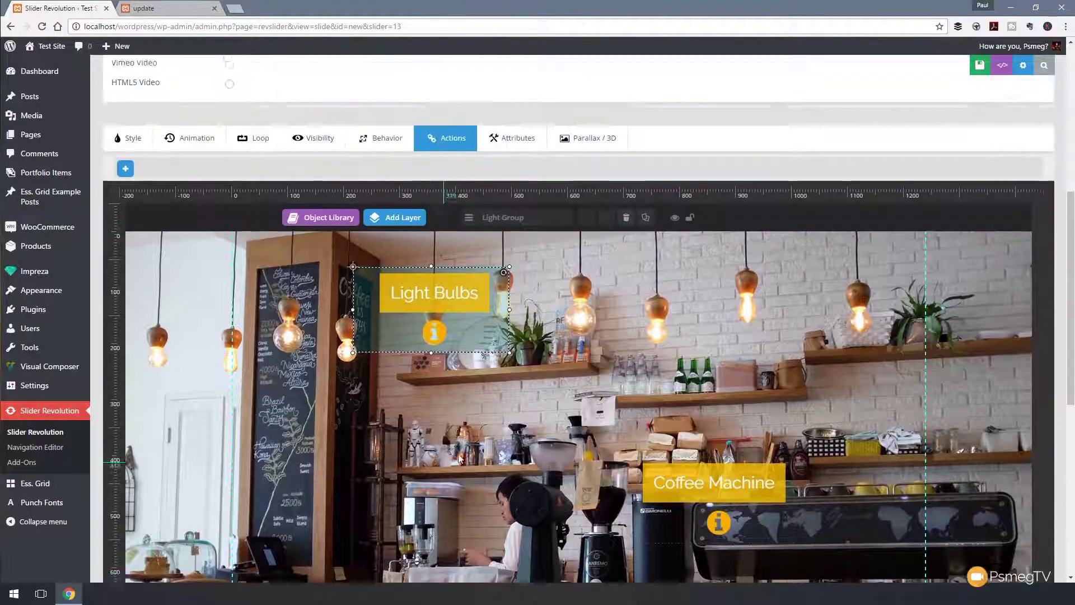
mouse_move(431, 409)
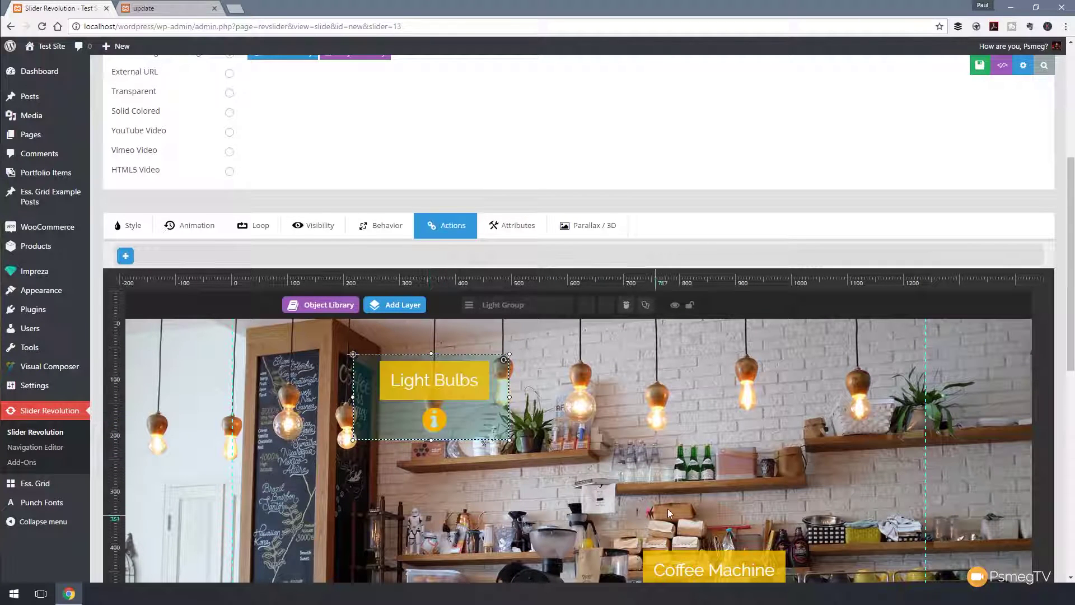
scroll(690, 487, "down", 2)
mouse_move(691, 475)
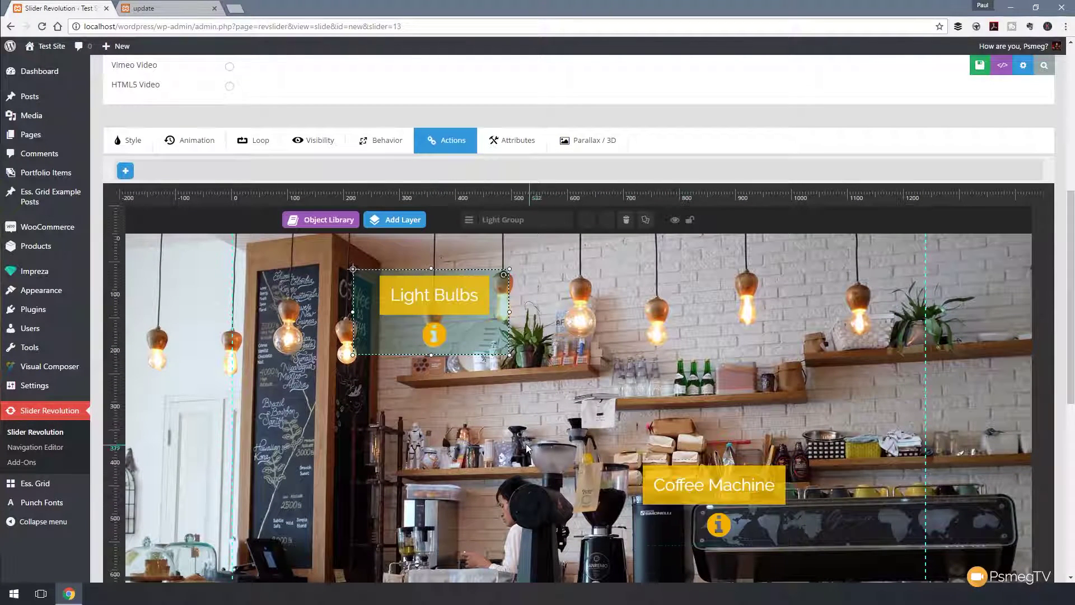
scroll(526, 444, "down", 6)
scroll(526, 444, "down", 2)
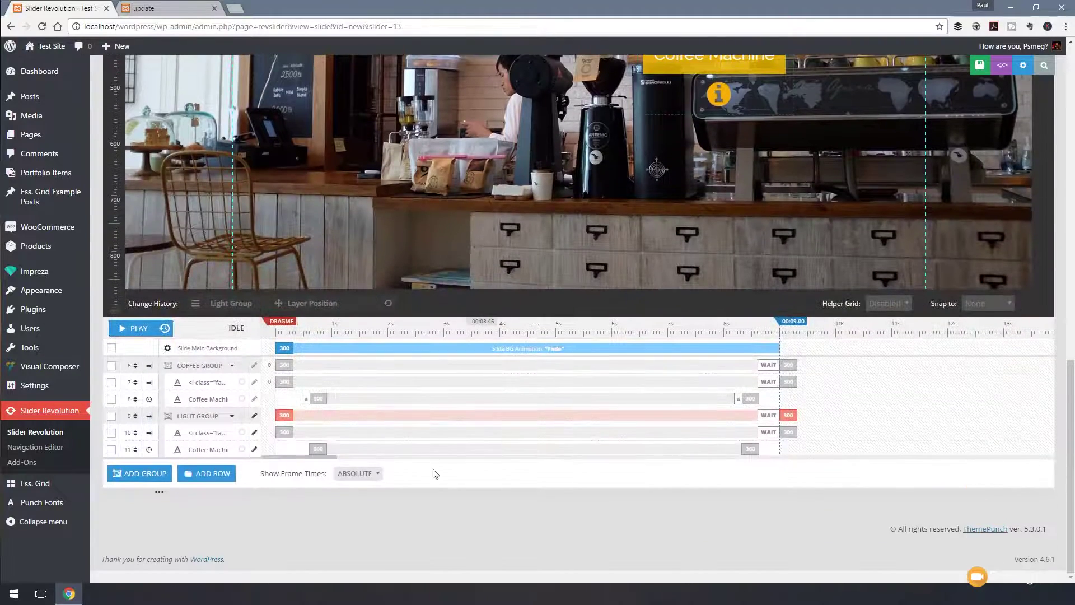
left_click(208, 451)
double_click(209, 450)
type("Light")
key("Delete")
key("Delete")
key("Delete")
key("Delete")
key("Delete")
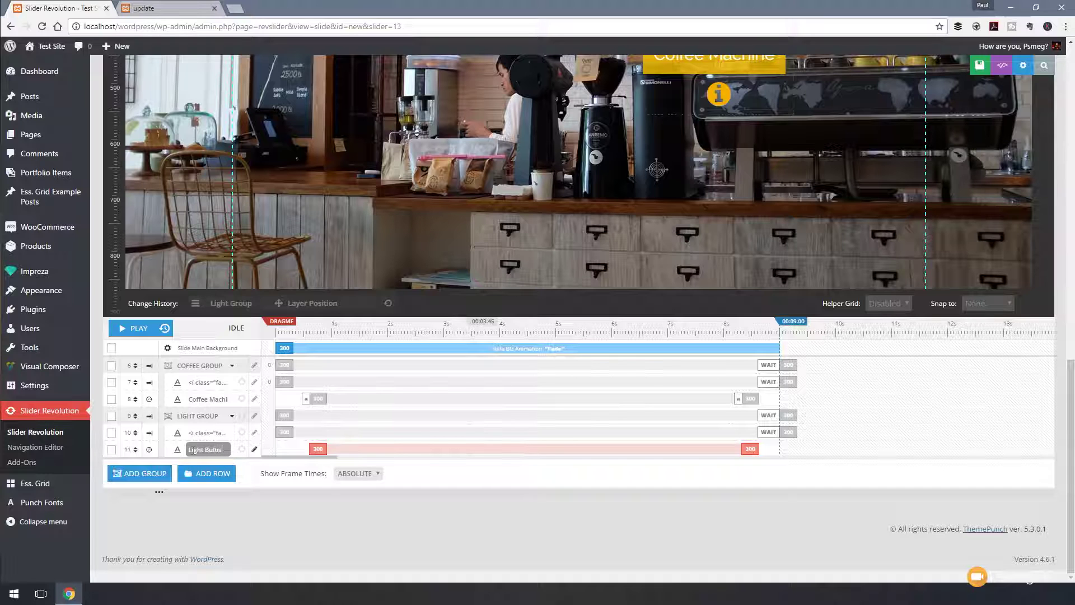
key("Return")
Step: Retarget the Light Group info icon's Mouse Enter and Mouse Leave actions to the Light Bulbs layer, leave group editing, and save the slide
scroll(243, 522, "up", 8)
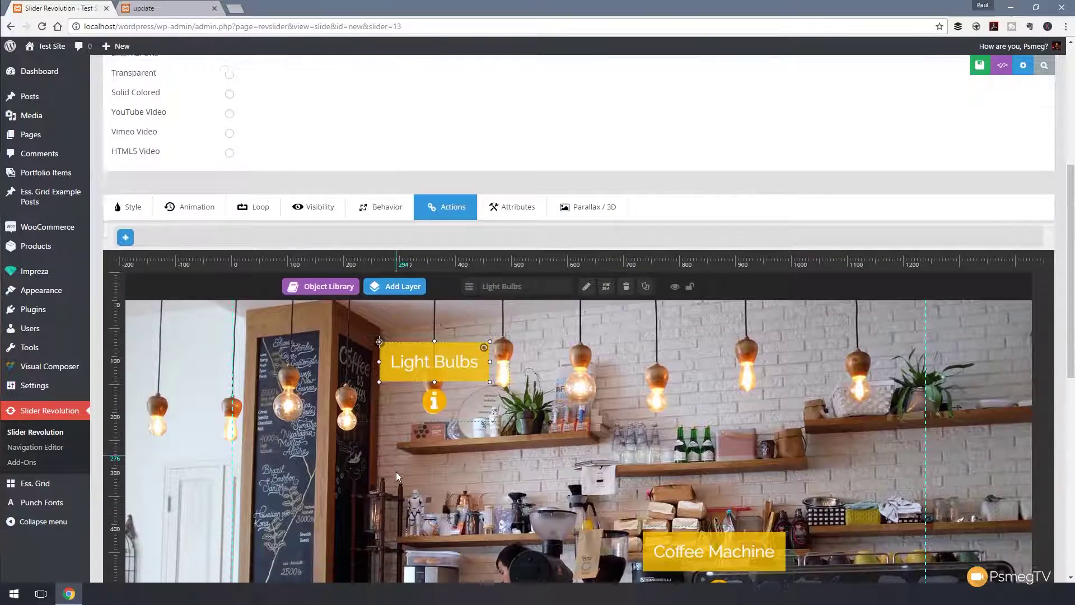
scroll(396, 472, "down", 1)
left_click(423, 330)
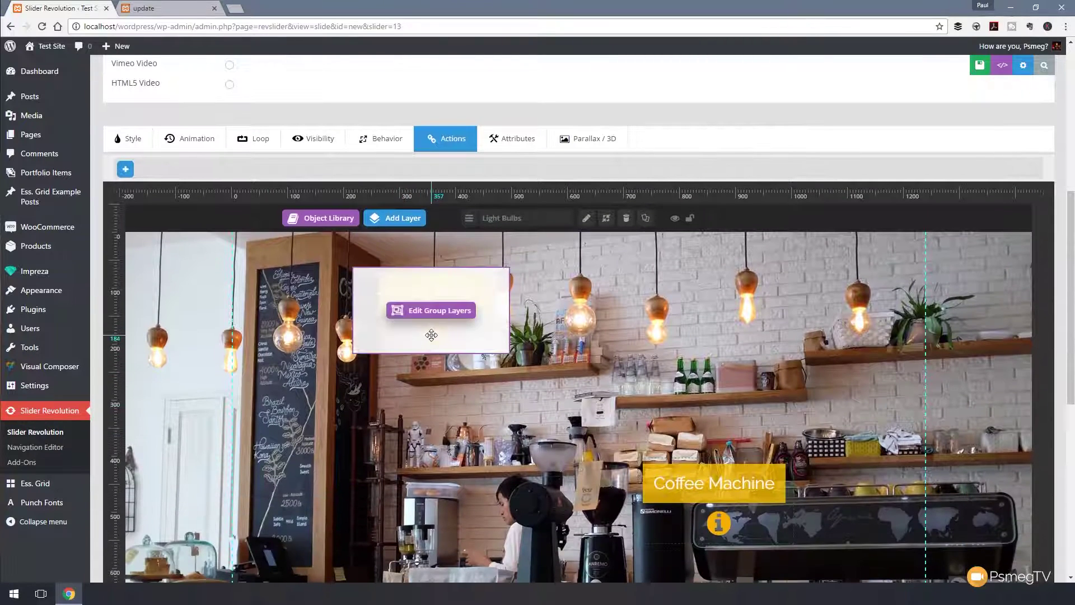
left_click(427, 310)
left_click(435, 333)
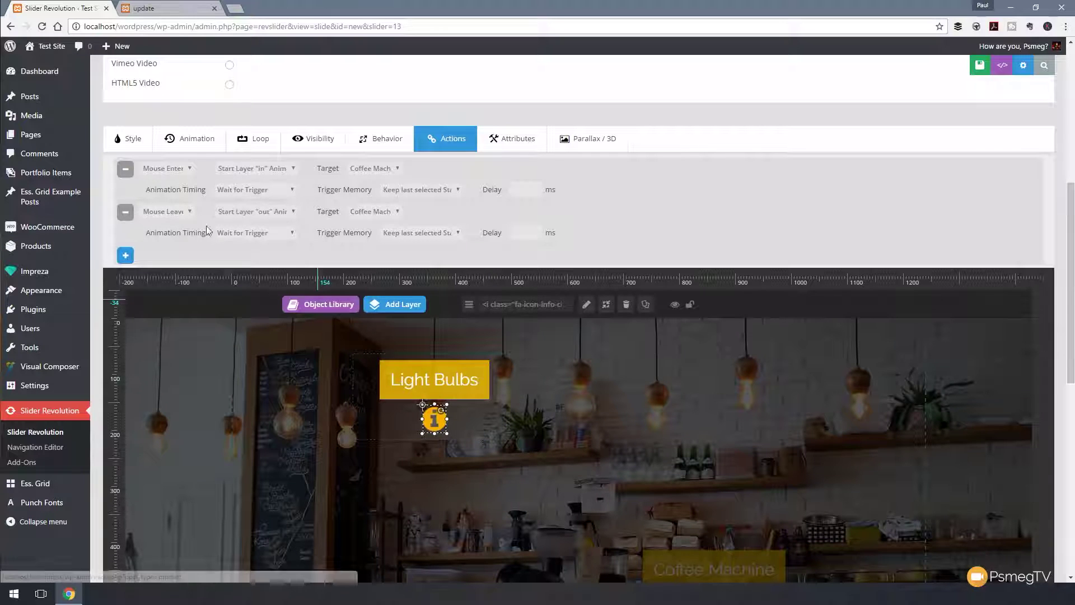
left_click(402, 170)
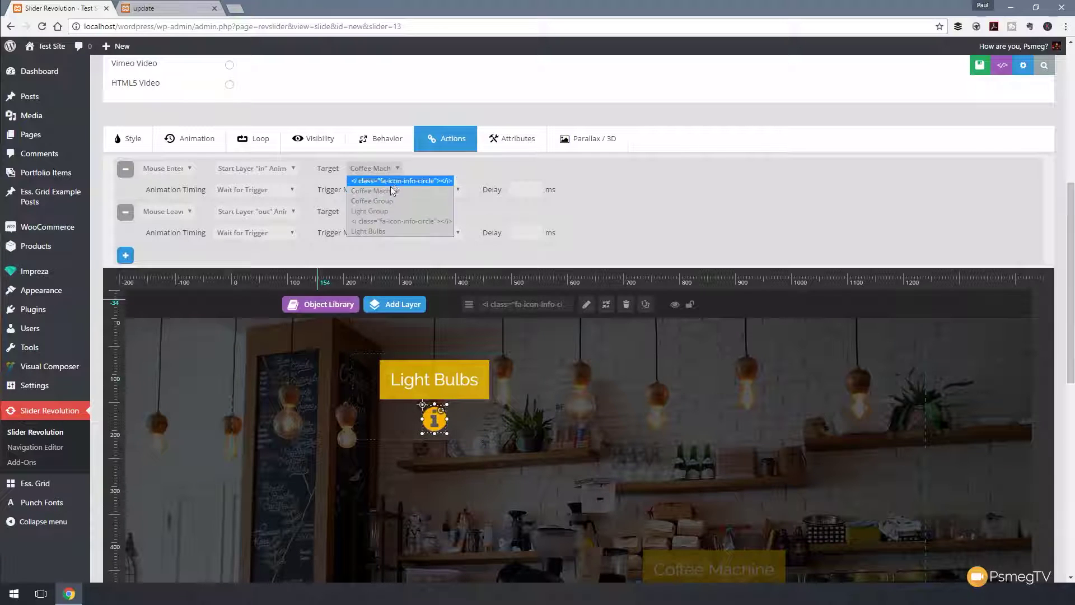
left_click(379, 231)
left_click(398, 213)
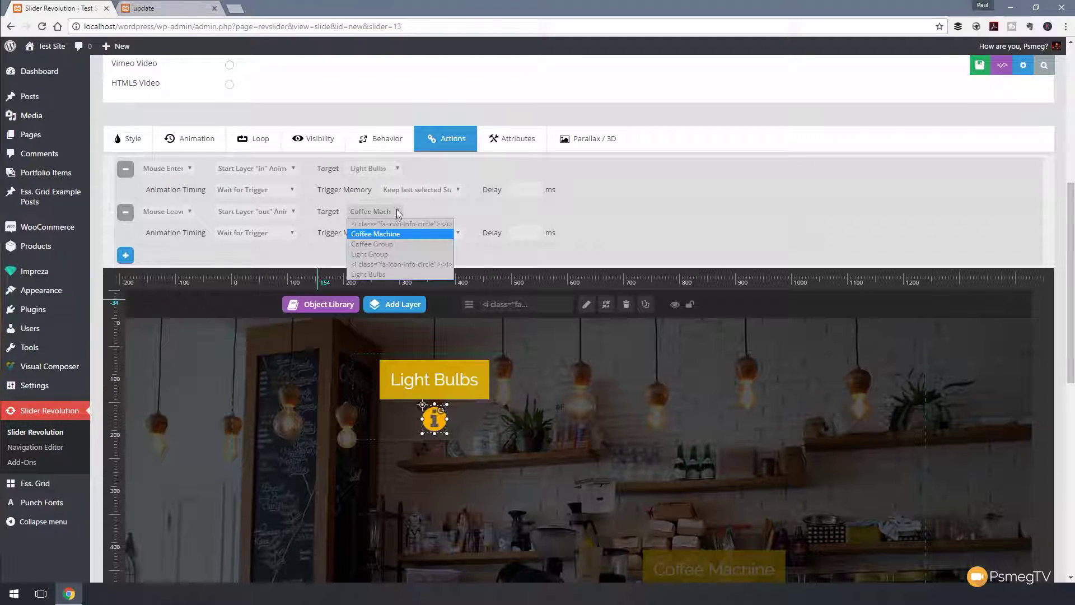
left_click(368, 274)
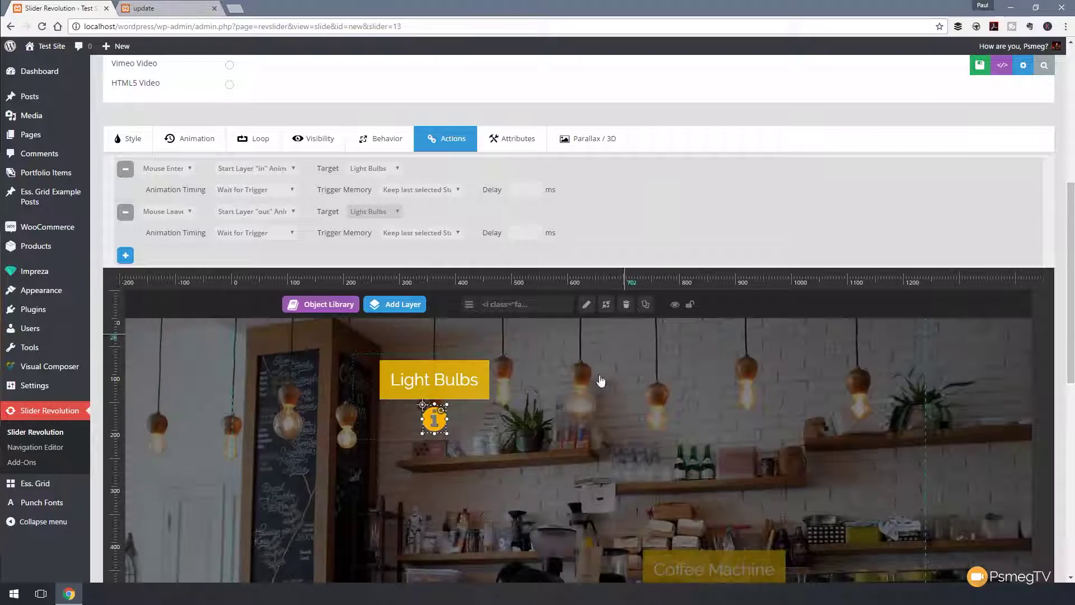
left_click(569, 409)
left_click(977, 65)
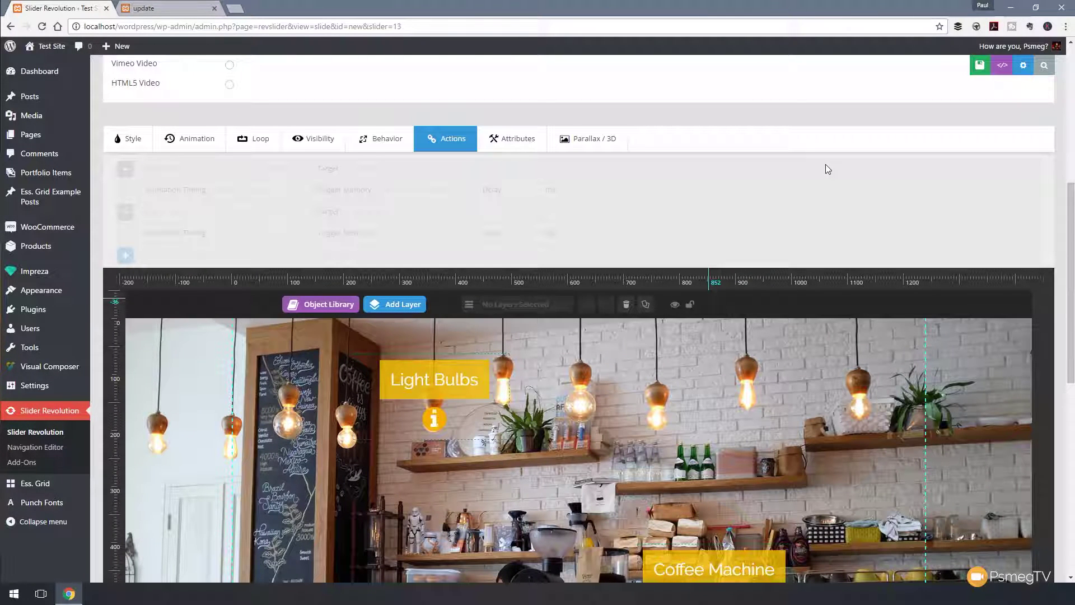
Step: Switch to the update page of the demo website and test the hover labels on the coffee machine and light bulb info icons
key("ctrl+Tab")
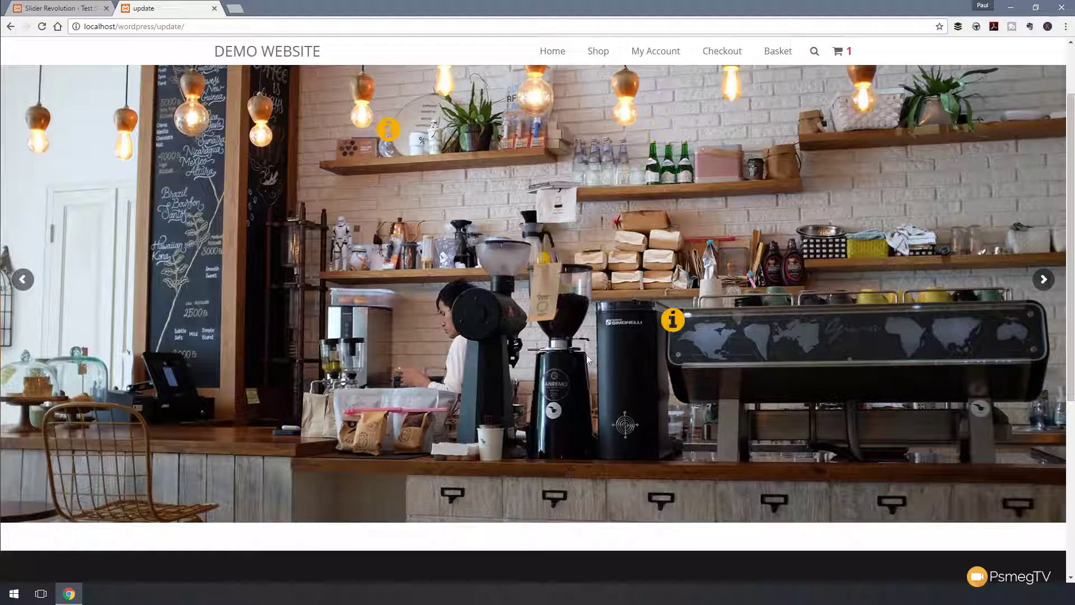
mouse_move(667, 330)
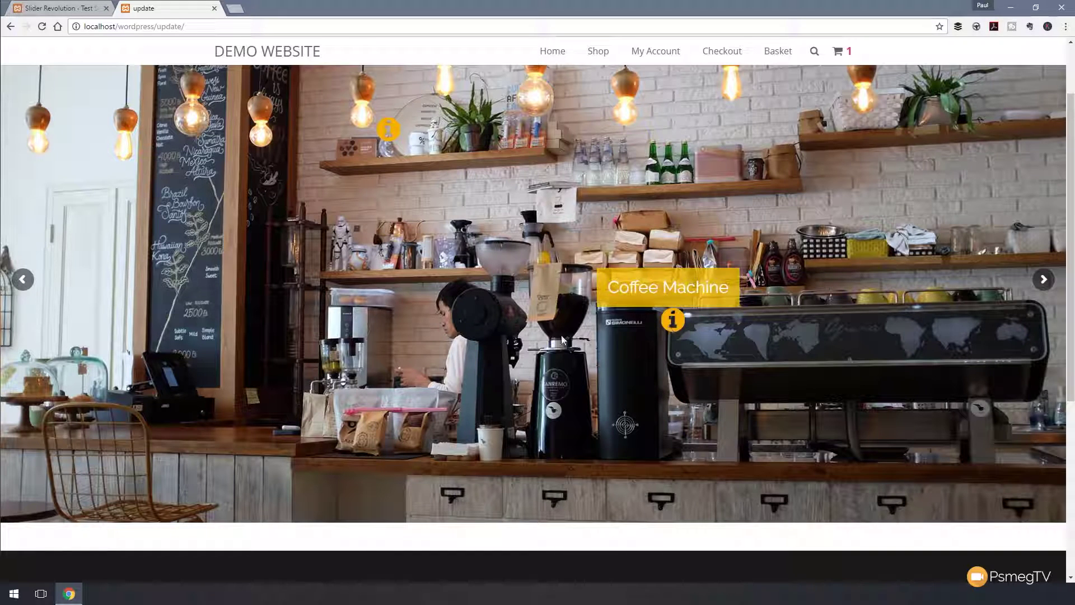
mouse_move(388, 134)
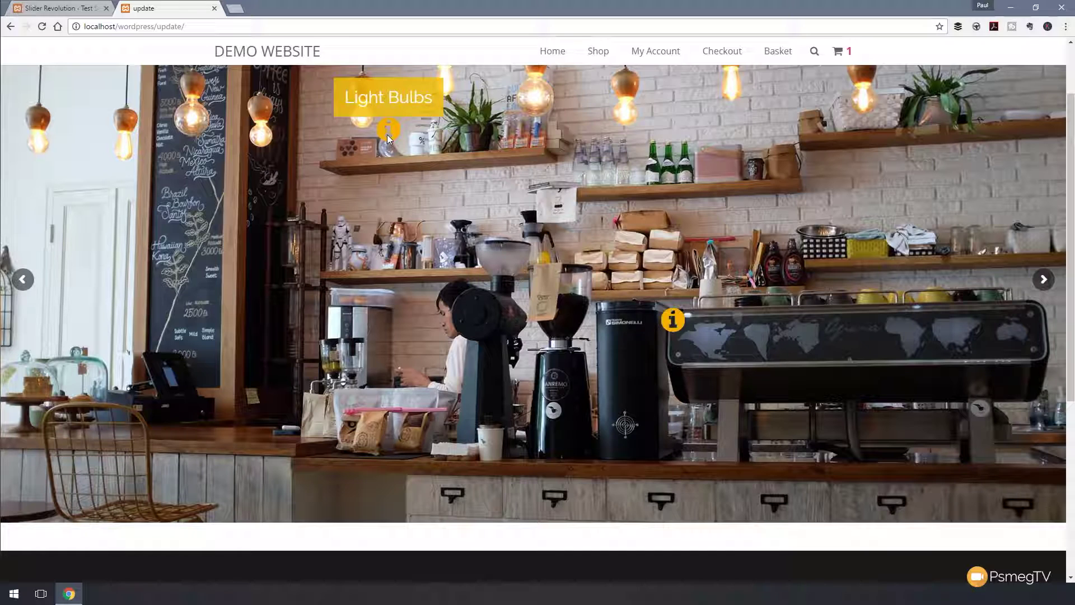